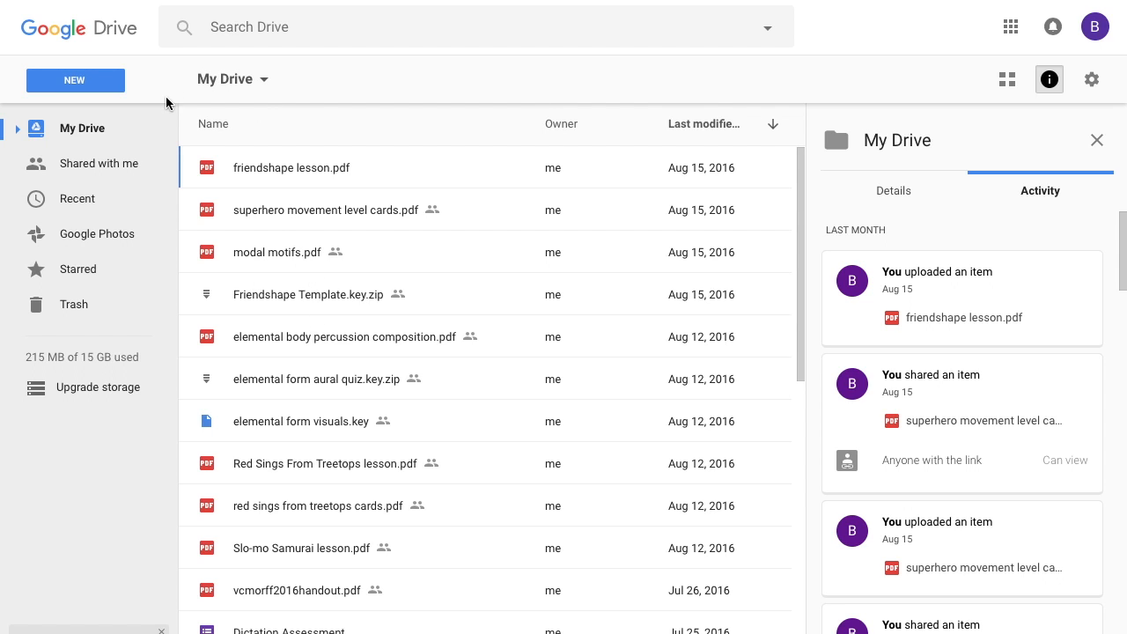
- Create a new blank Google Forms form in My Drive
left_click(81, 83)
mouse_move(96, 281)
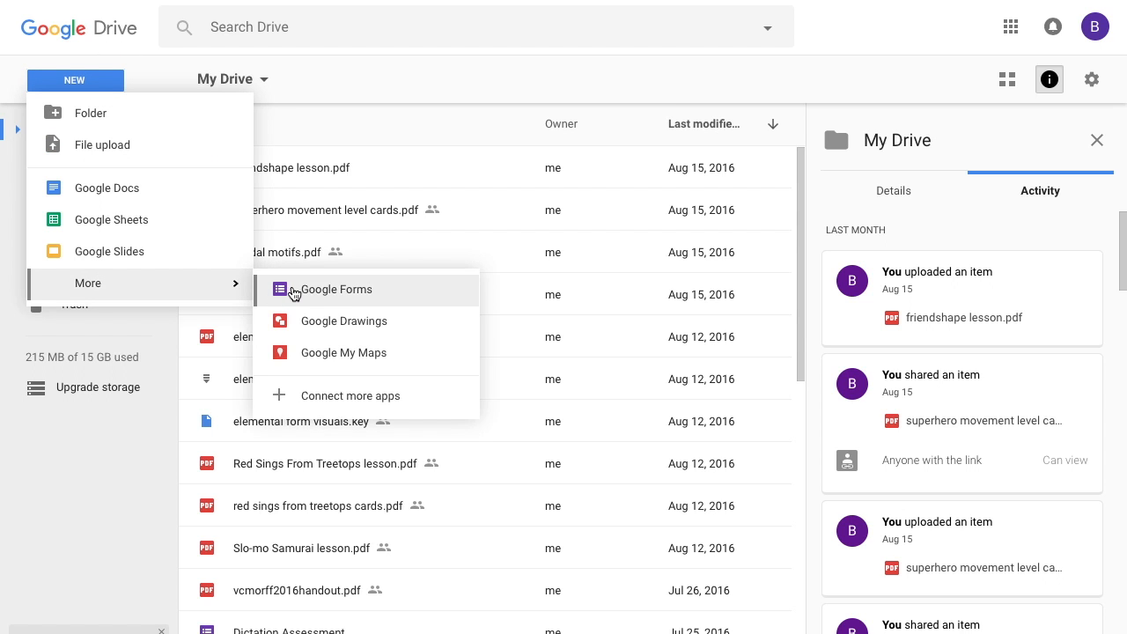
left_click(293, 292)
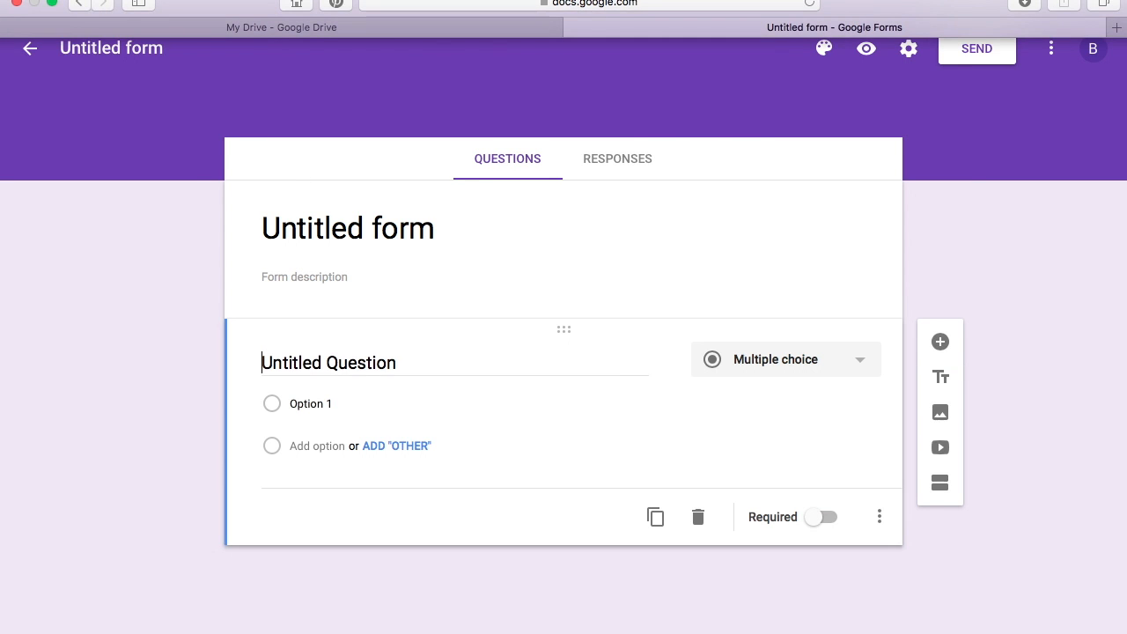
- Title the form "3rd Grade Expressive Movement"
left_click(326, 224)
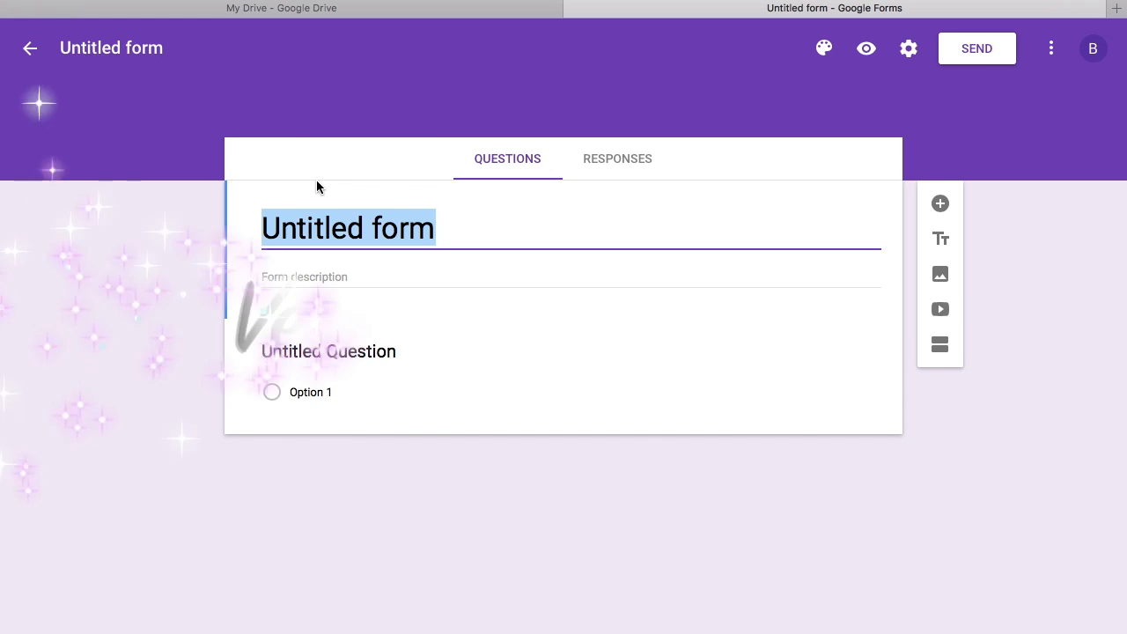
type("3rd T")
key("BackSpace")
type("G")
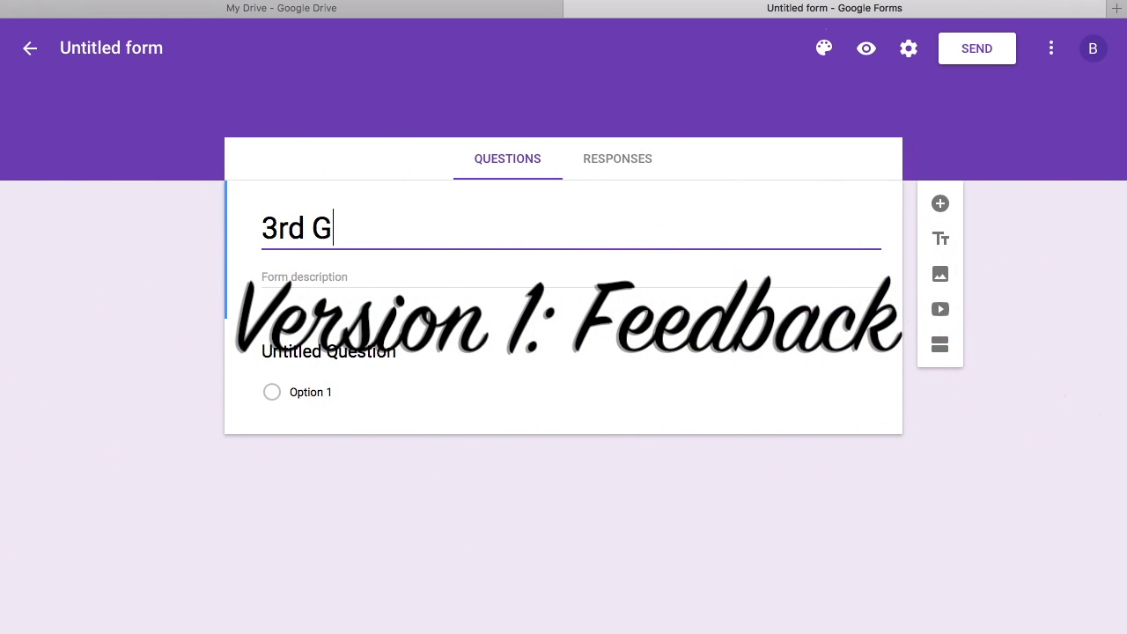
type("rade Expre")
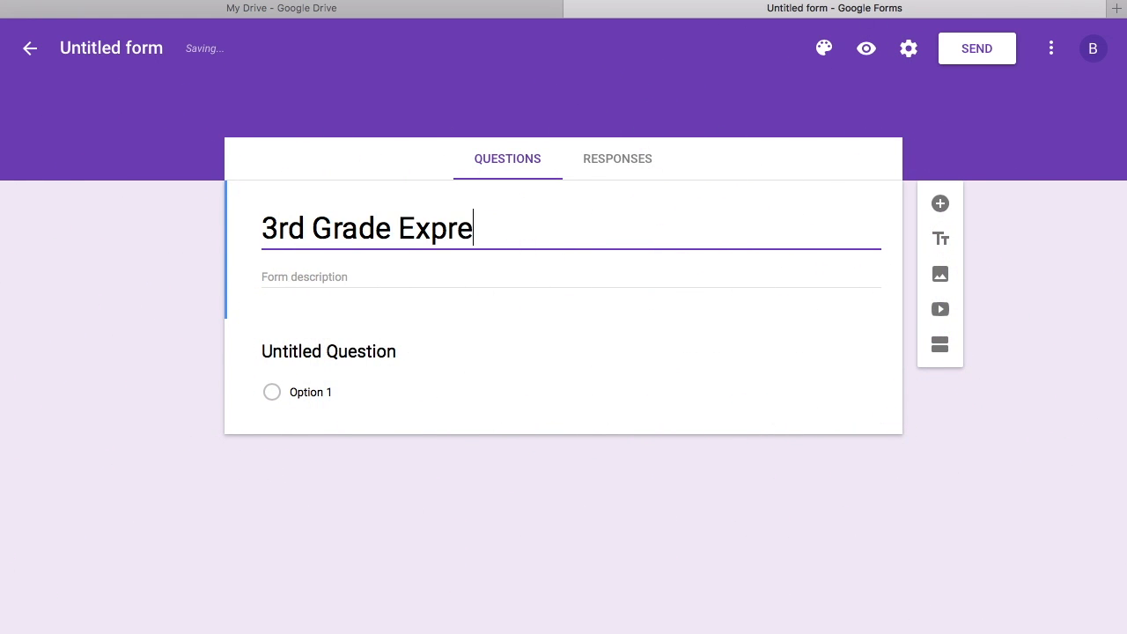
type("ssive Movement")
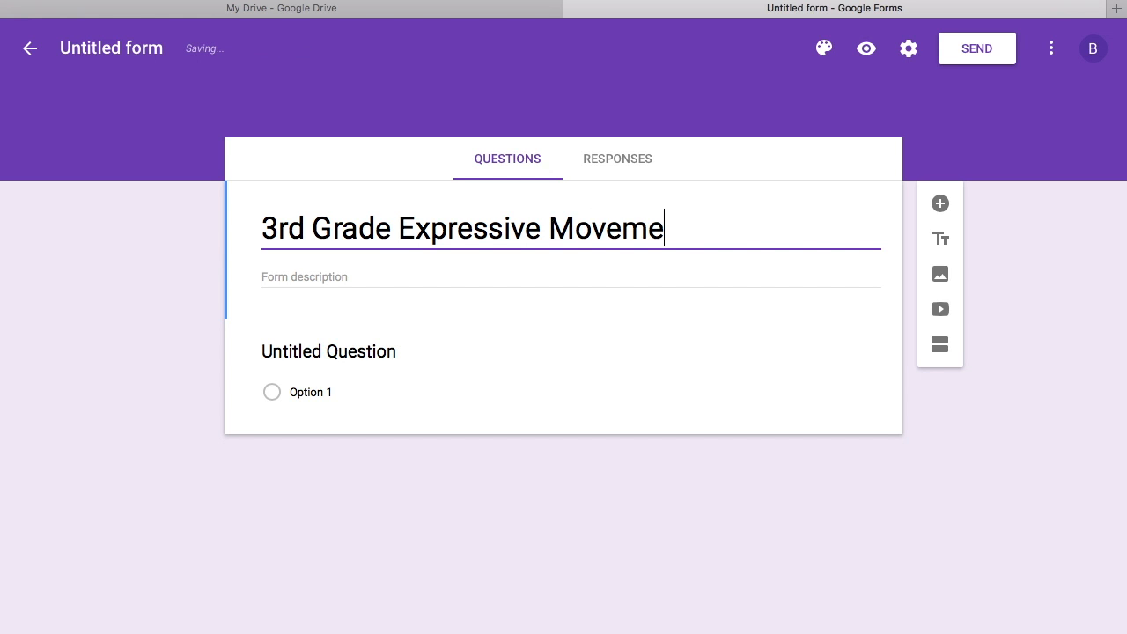
- Turn the untitled question into a required short-answer question labelled "Name"
left_click(319, 361)
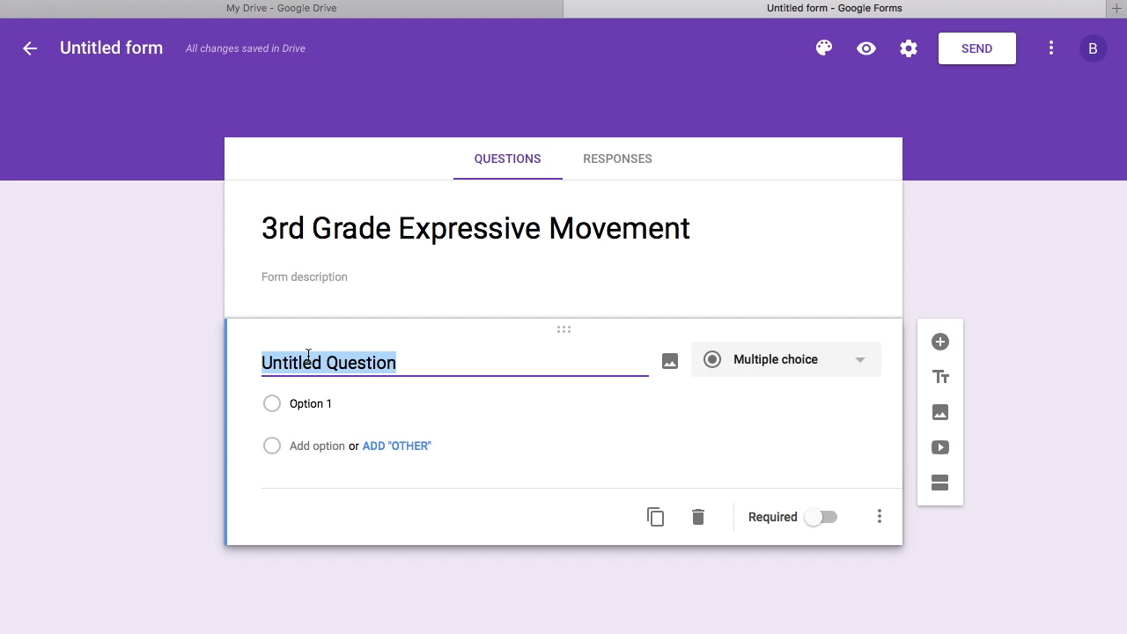
type("Na")
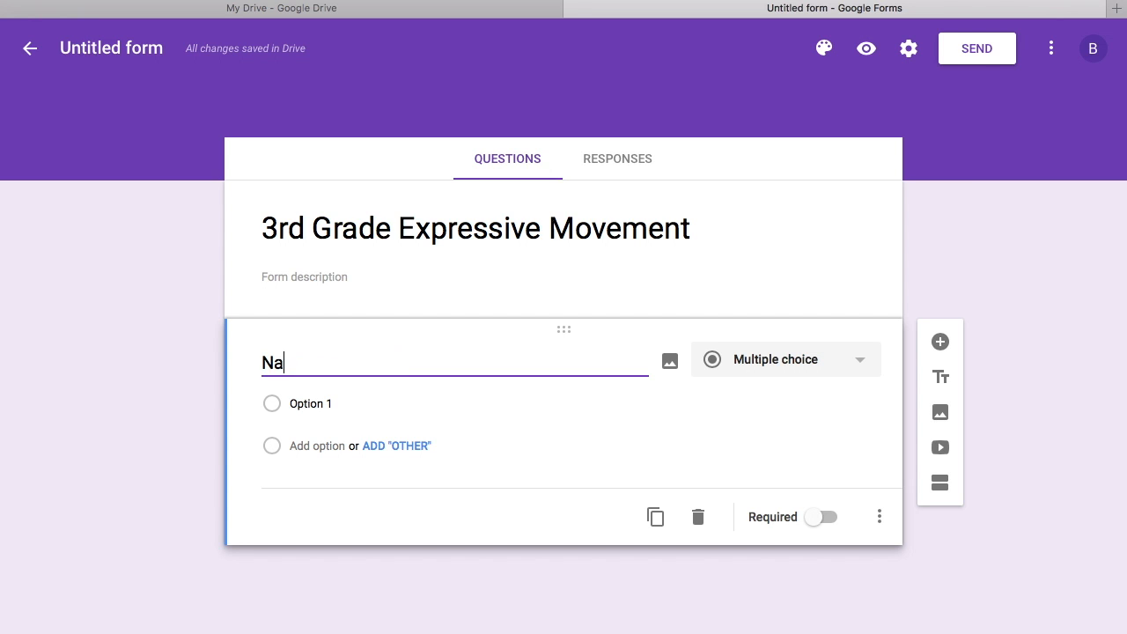
type("me")
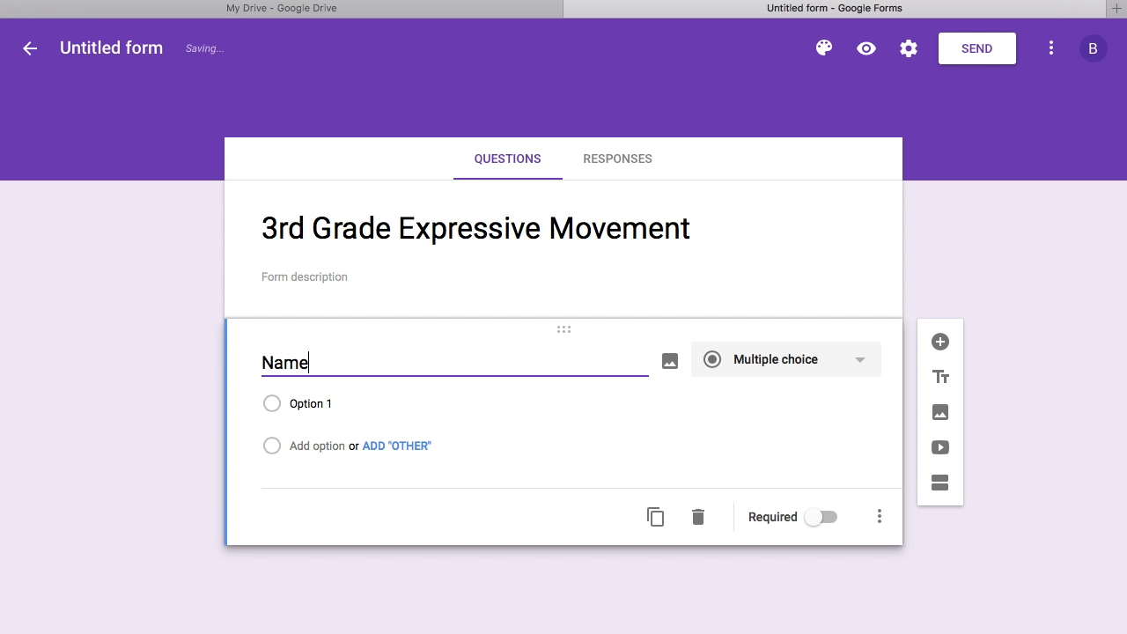
left_click(845, 368)
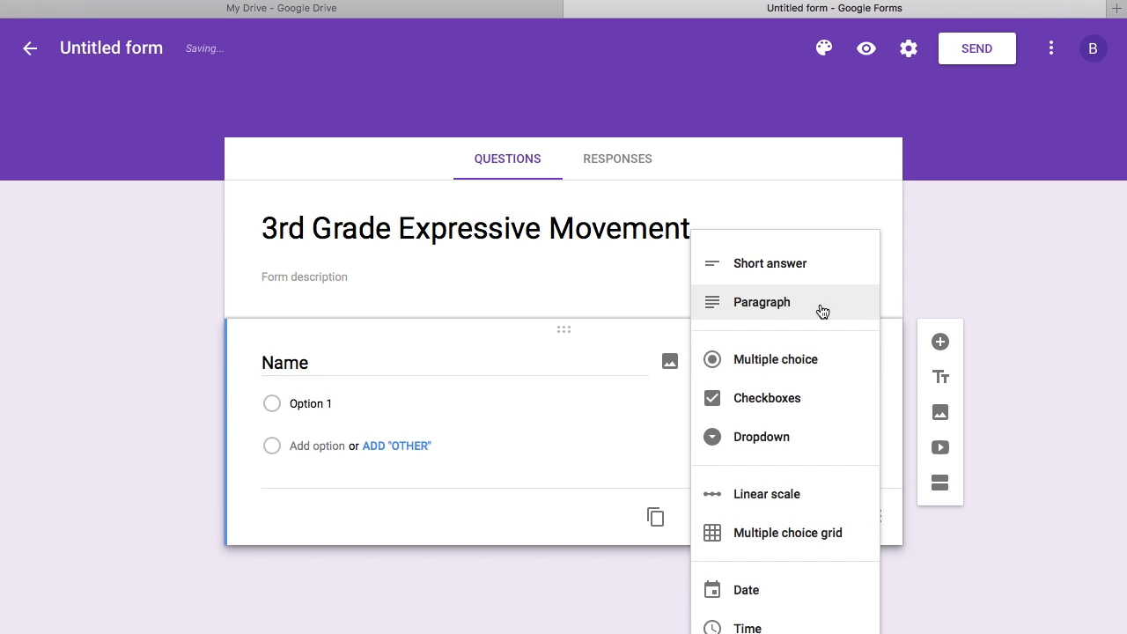
left_click(765, 265)
left_click(818, 489)
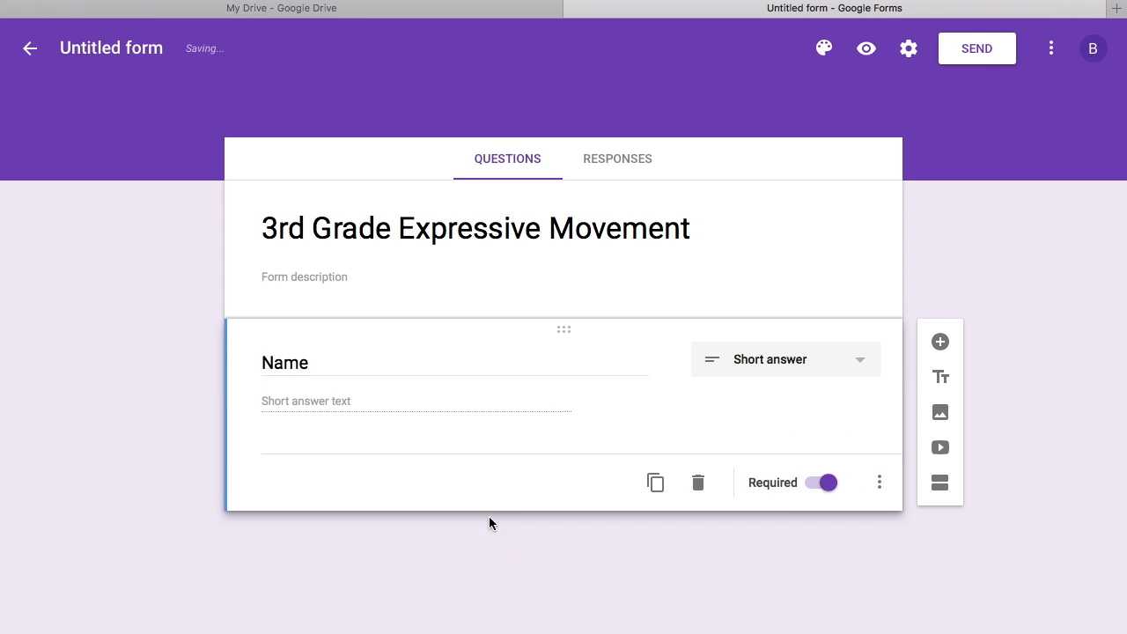
- Add a multiple-choice question reading "My teacher is" below the Name question
left_click(940, 341)
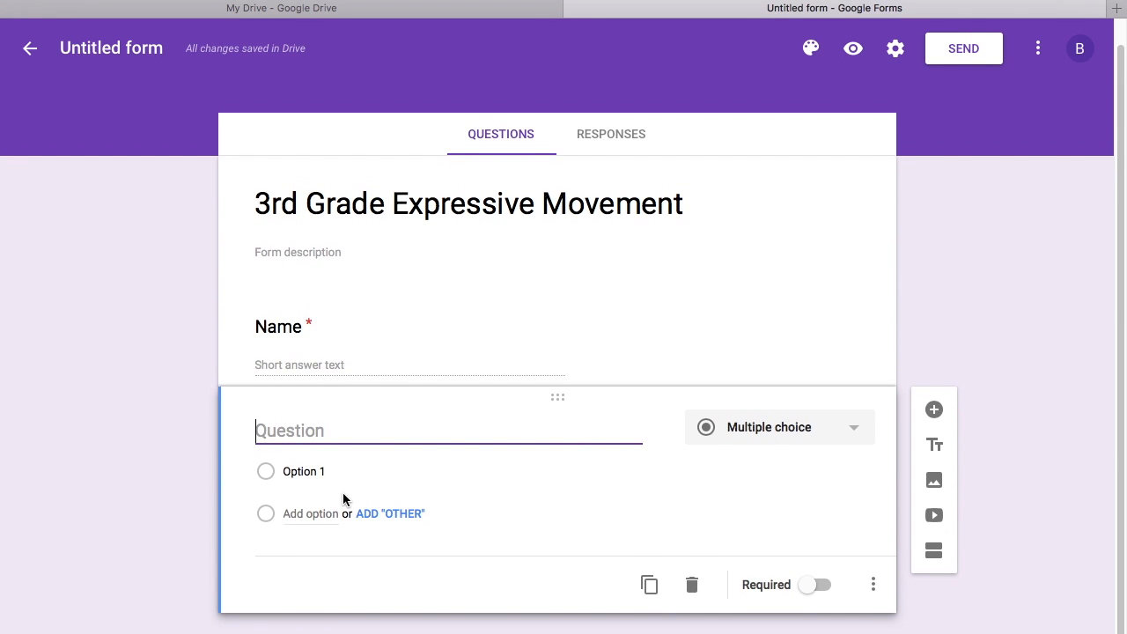
type("My teac")
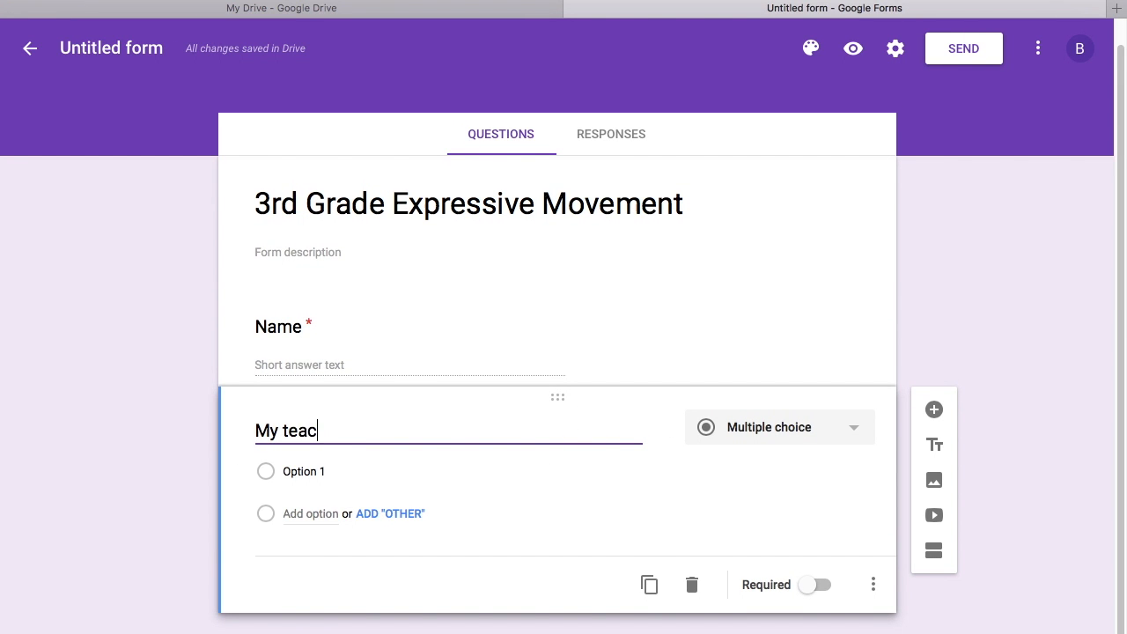
type("her is")
left_click(771, 435)
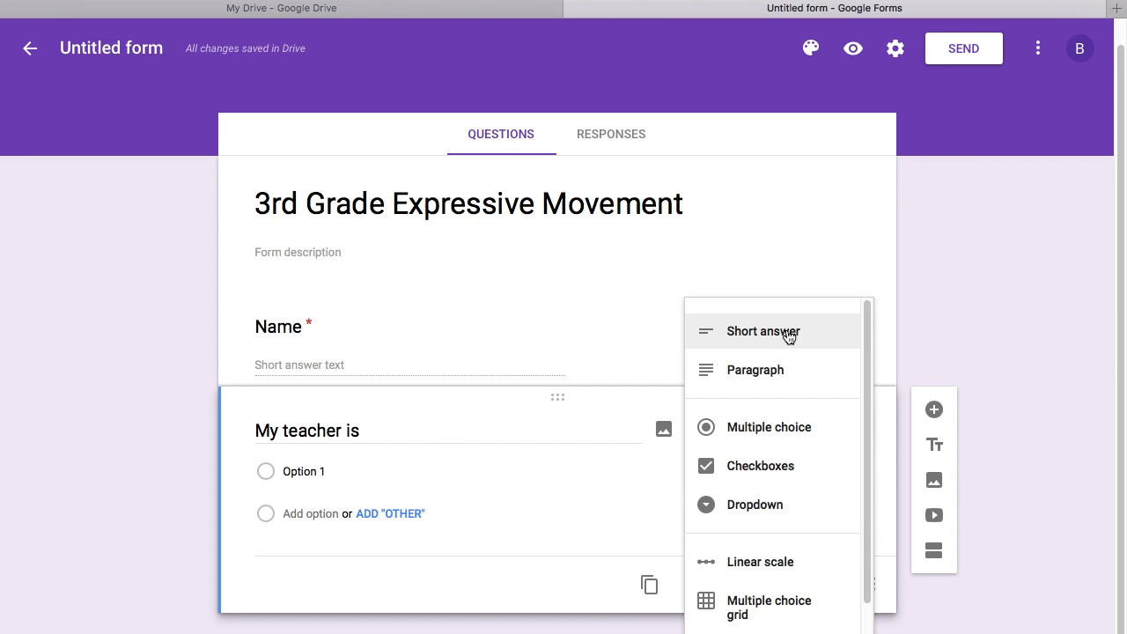
left_click(787, 429)
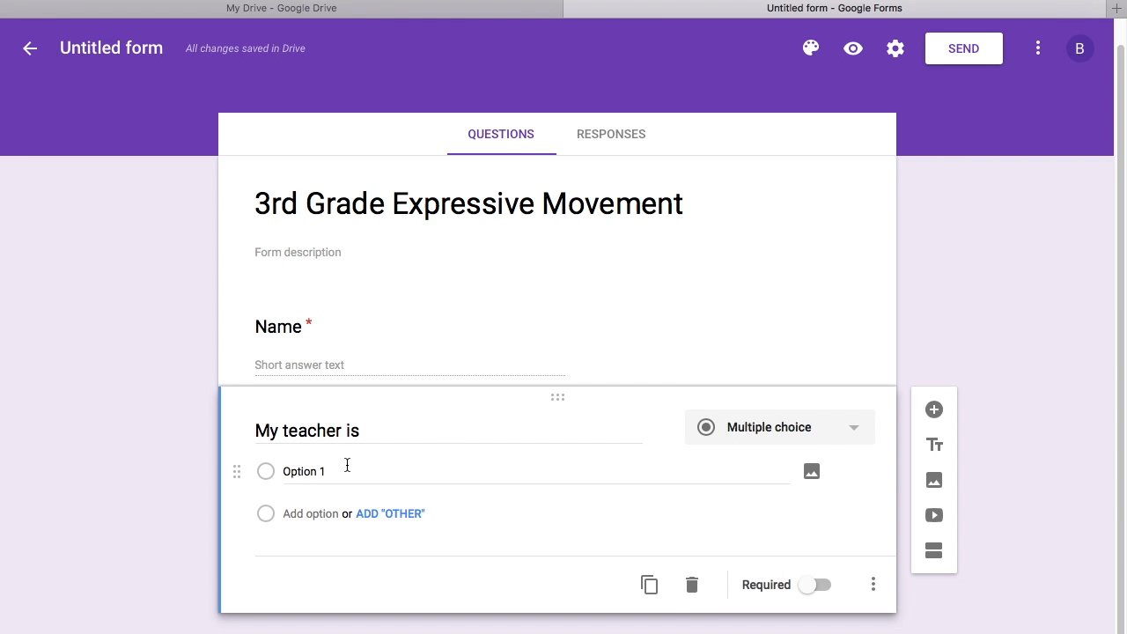
- Enter the three teachers' surnames as answer options for "My teacher is" and make the question required
left_click(320, 472)
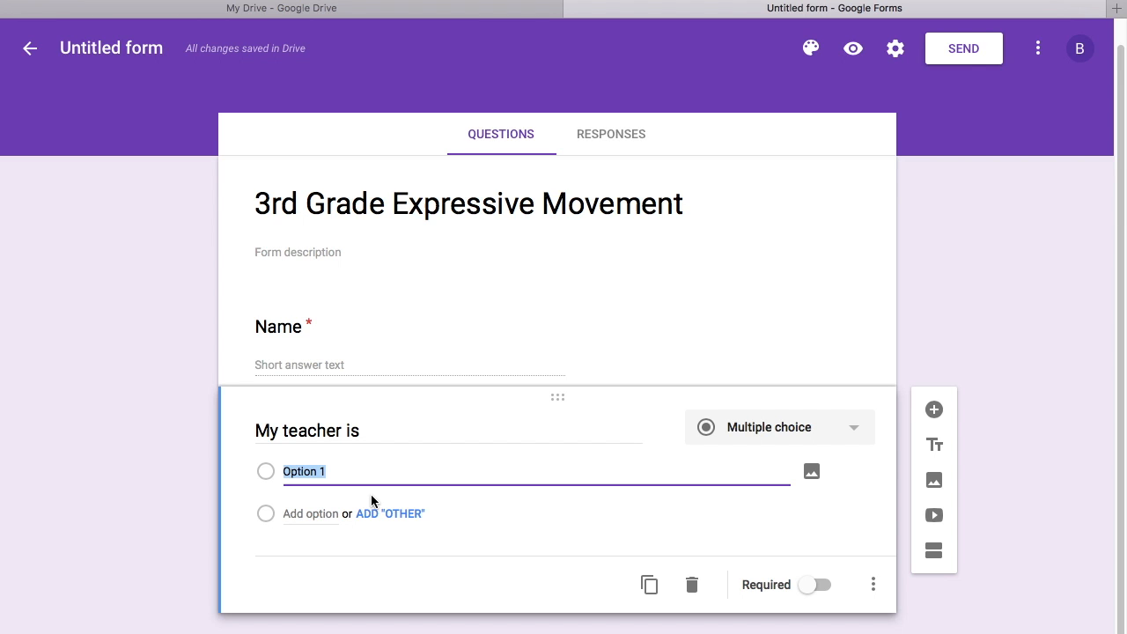
type("Russell")
left_click(315, 516)
type("Sullivan")
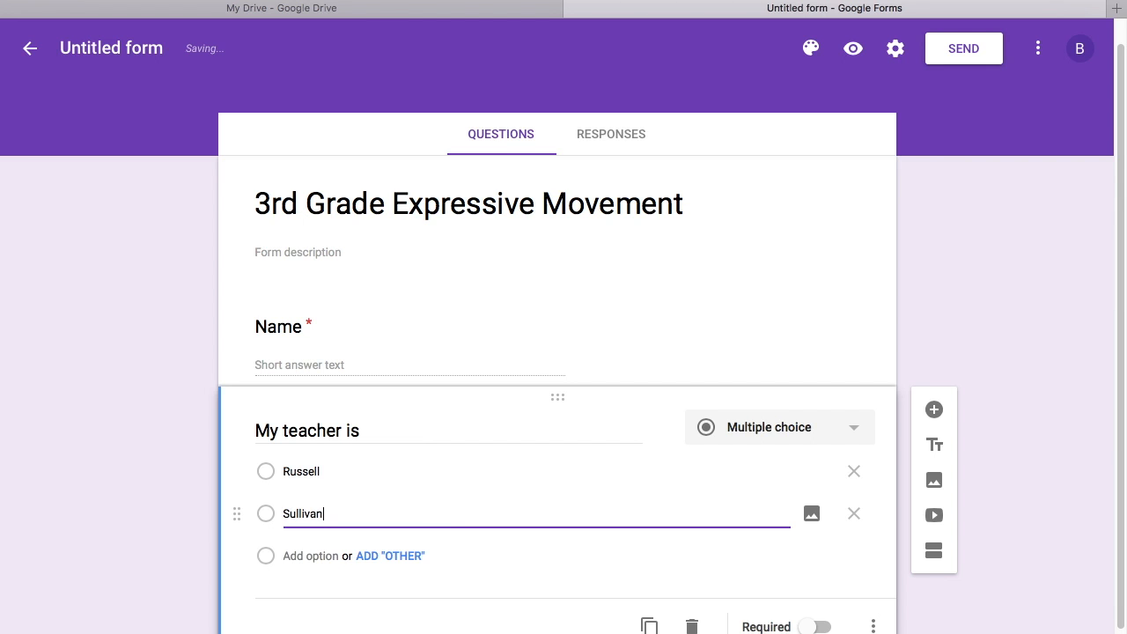
left_click(311, 563)
type("Kazan")
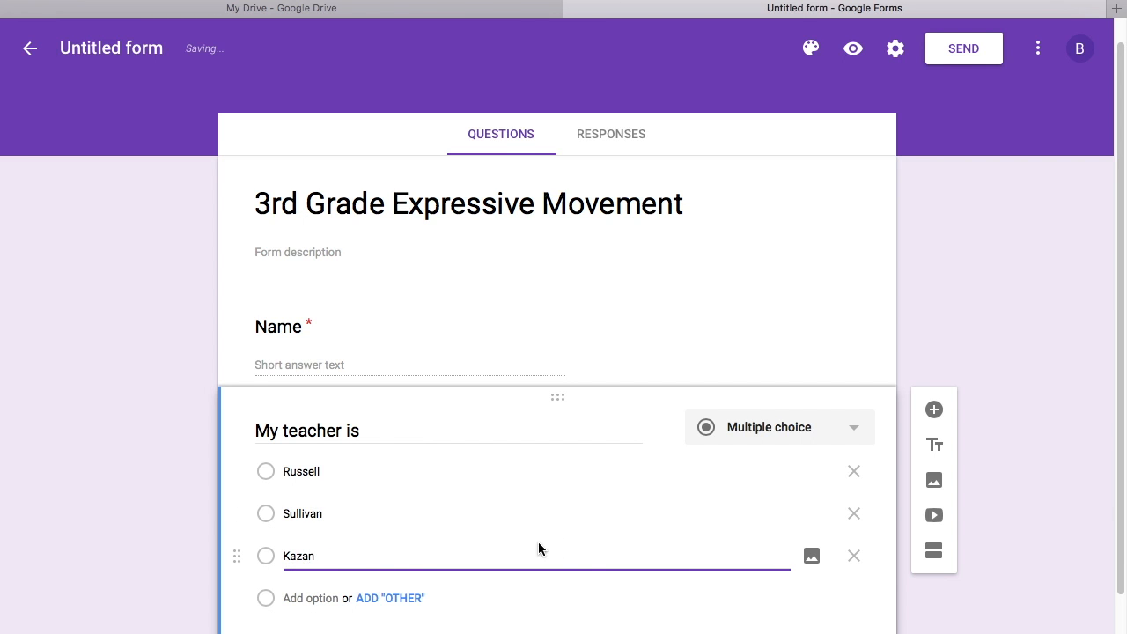
scroll(538, 548, "down", 2)
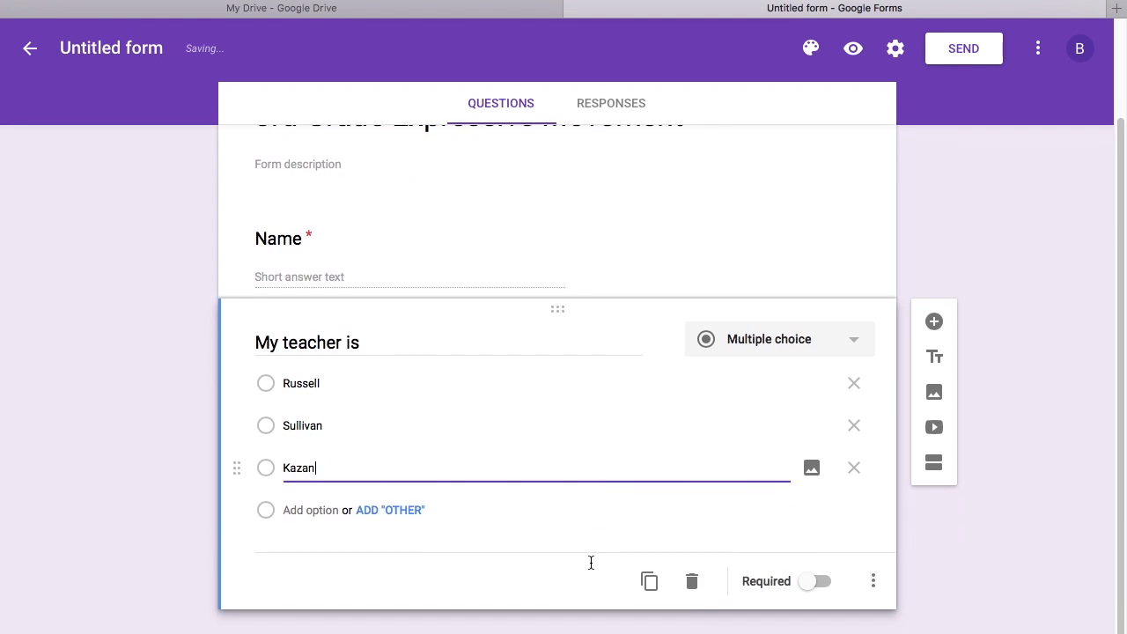
left_click(823, 586)
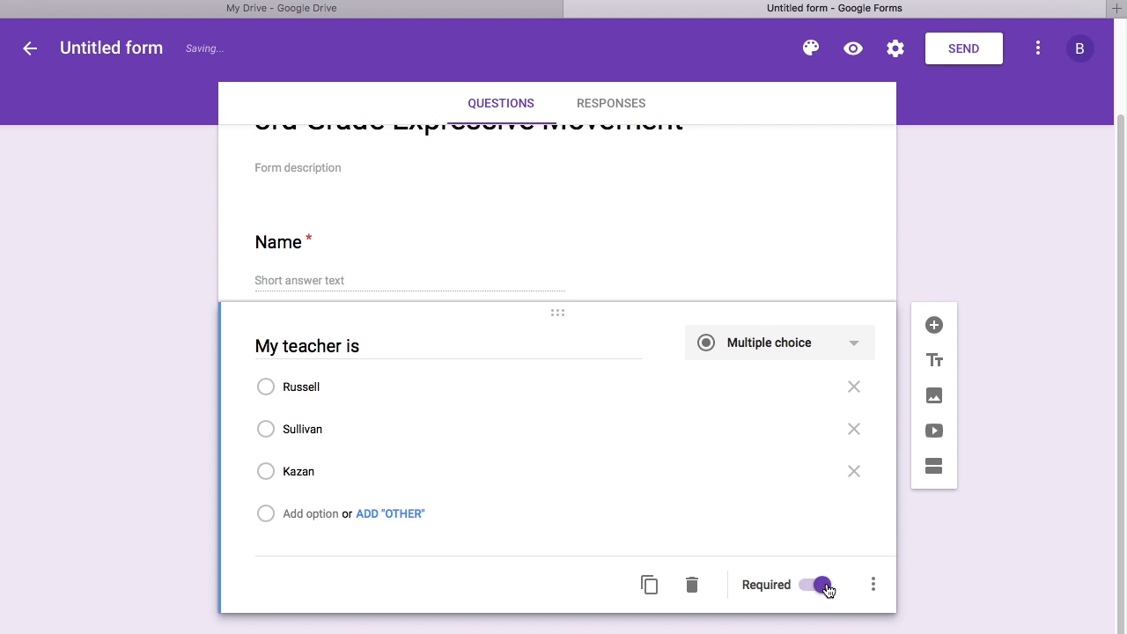
- Add a question "When performing the dance today, I" with the first option "moved my body to the mood of the music."
left_click(935, 325)
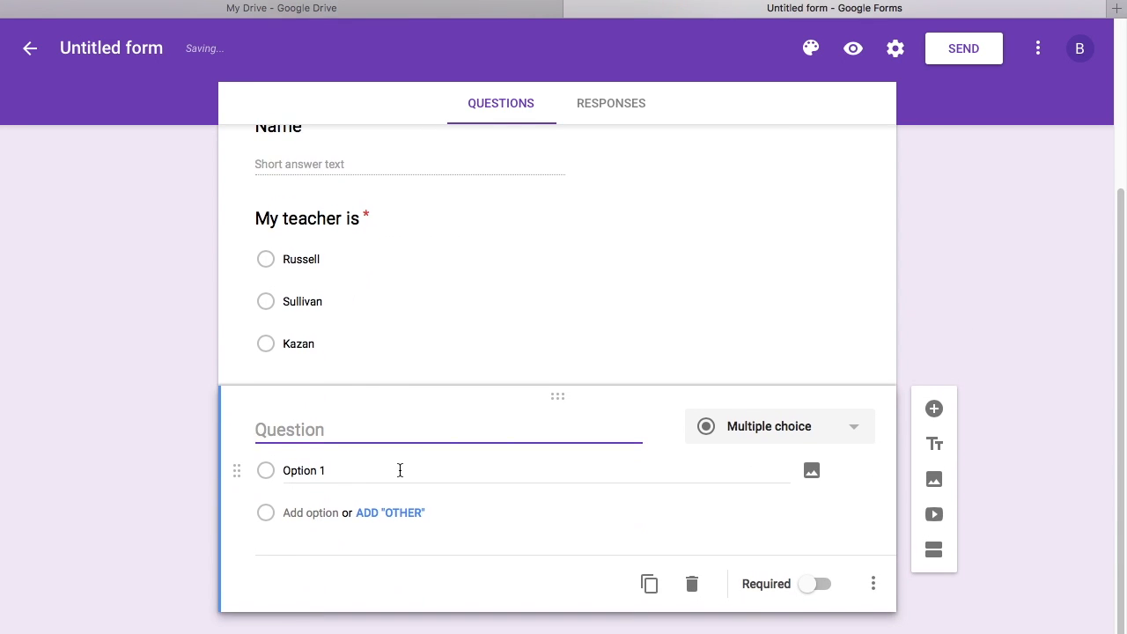
type("When perfor")
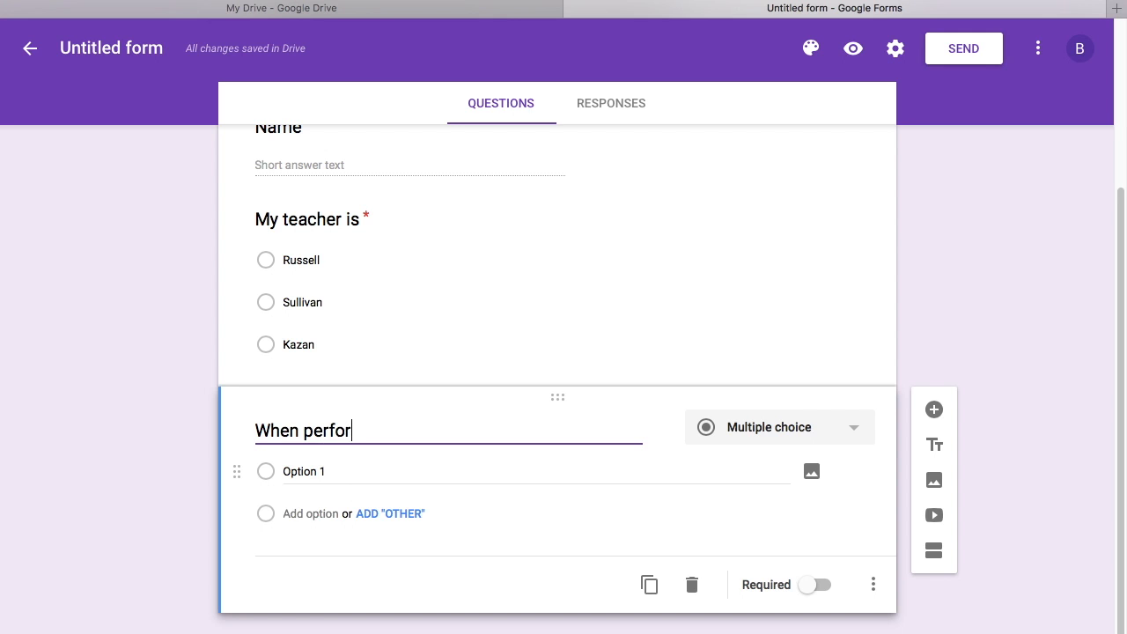
type("ming the dance today, I")
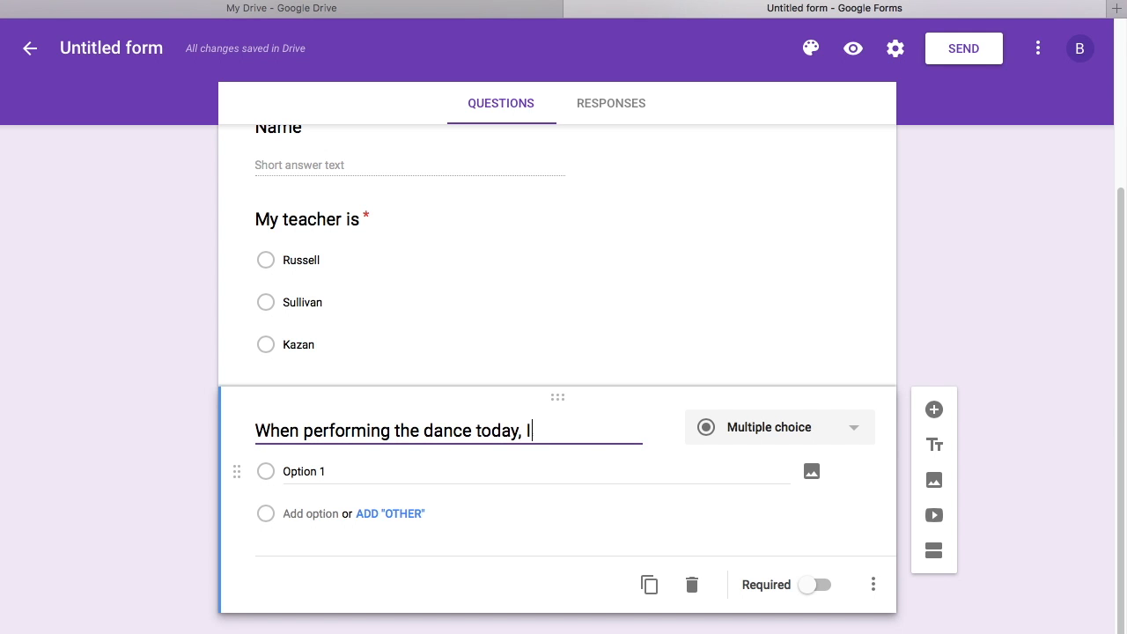
left_click(364, 473)
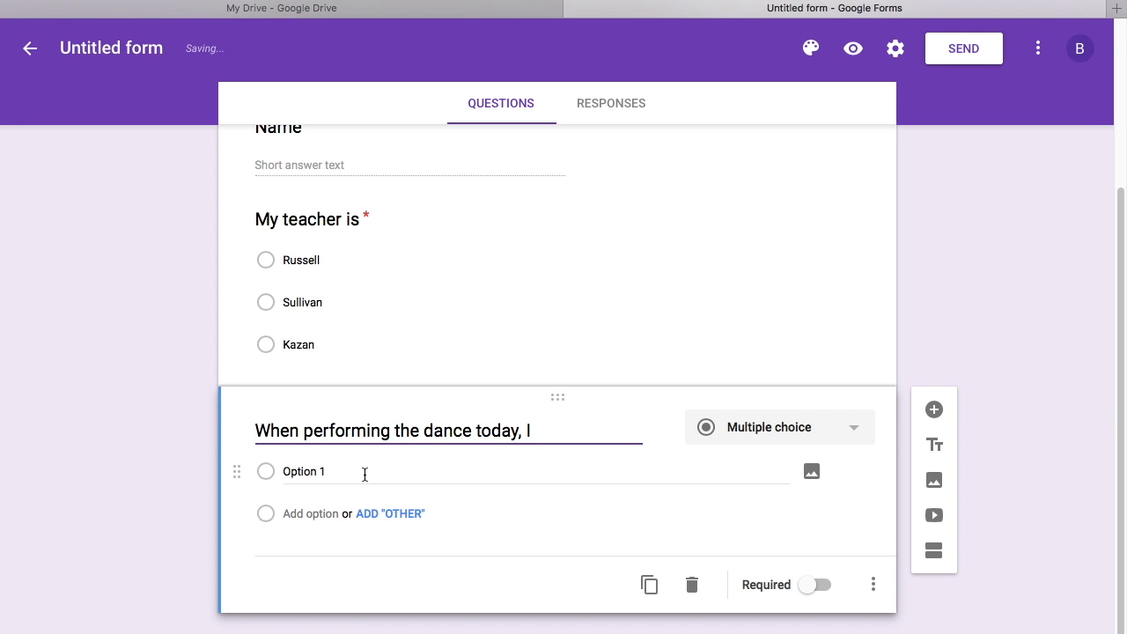
type("moved my body to the modo")
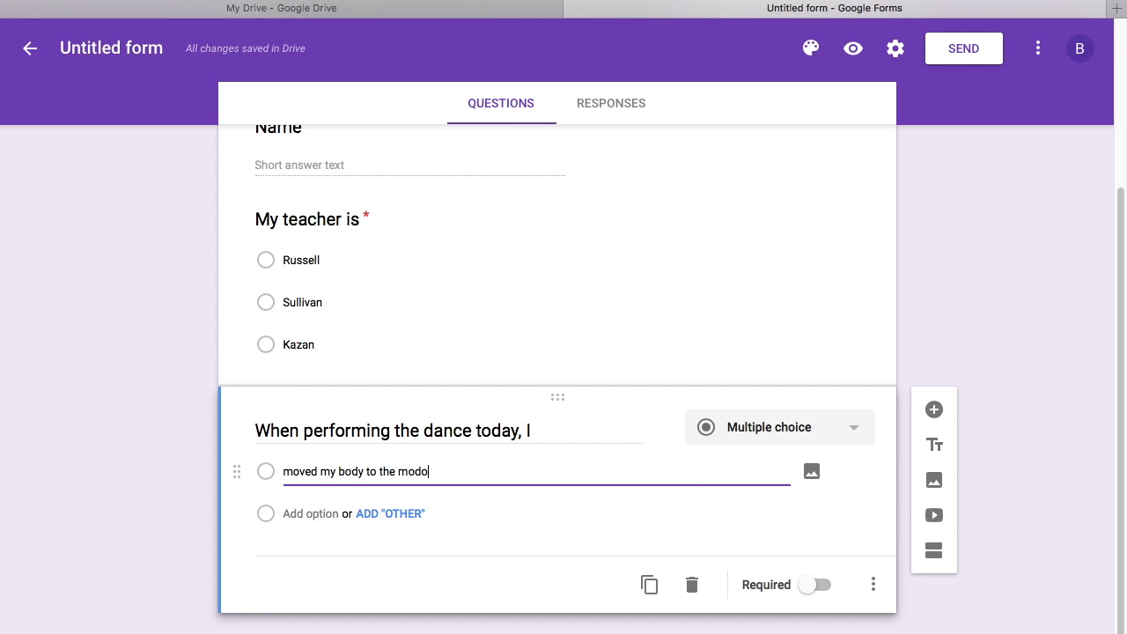
key("BackSpace")
key("BackSpace")
type("od of the music.")
- Add the options "was too silly at times and didn't always match the mood." and "I didn't match the mood.", and make the question required
left_click(314, 517)
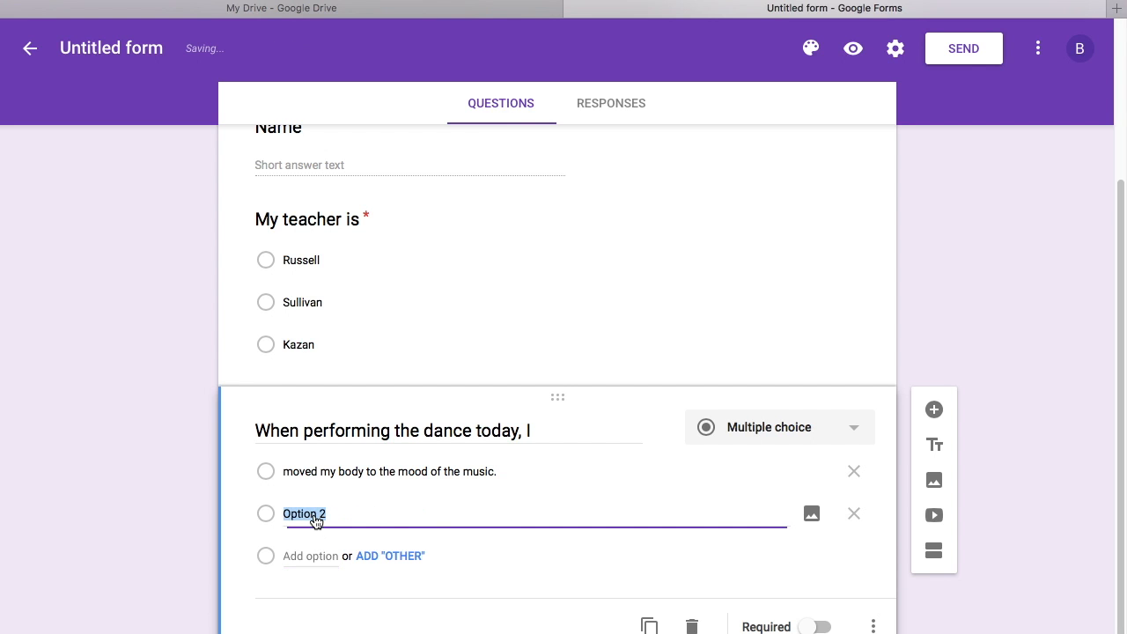
type("was too silly at time")
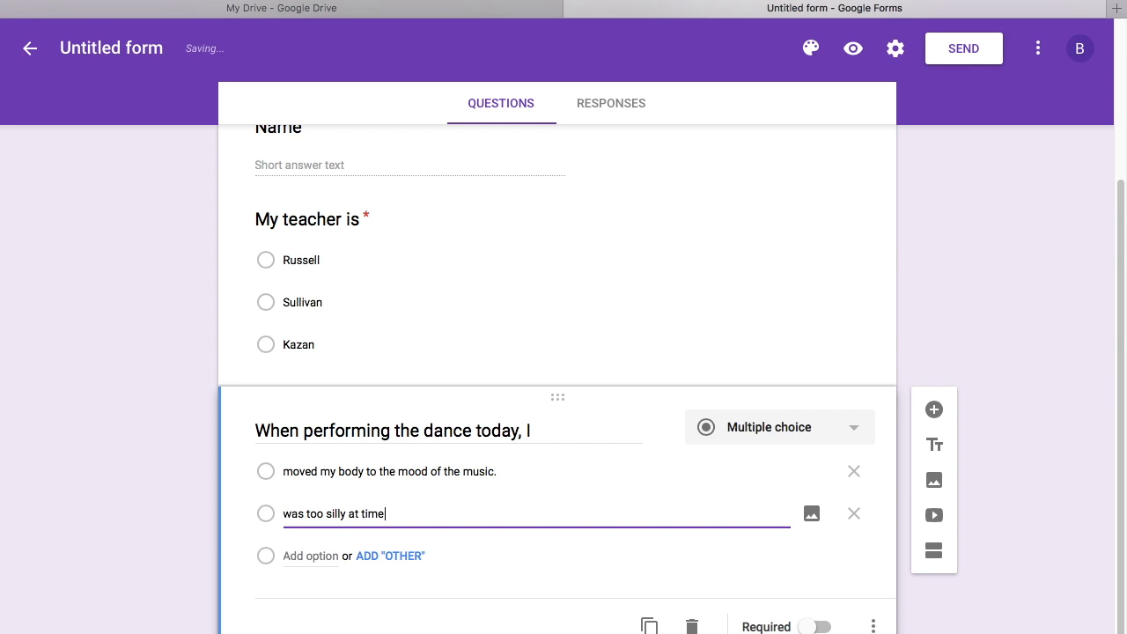
type("s and didn't always match the mood.")
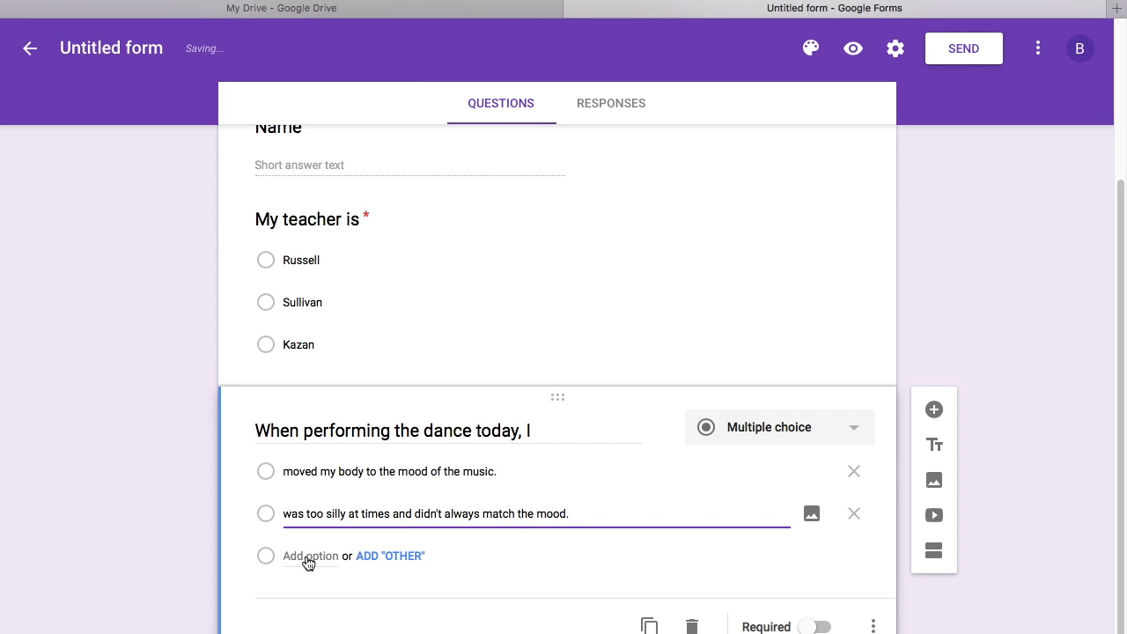
left_click(308, 557)
type("I didn't match the mood.")
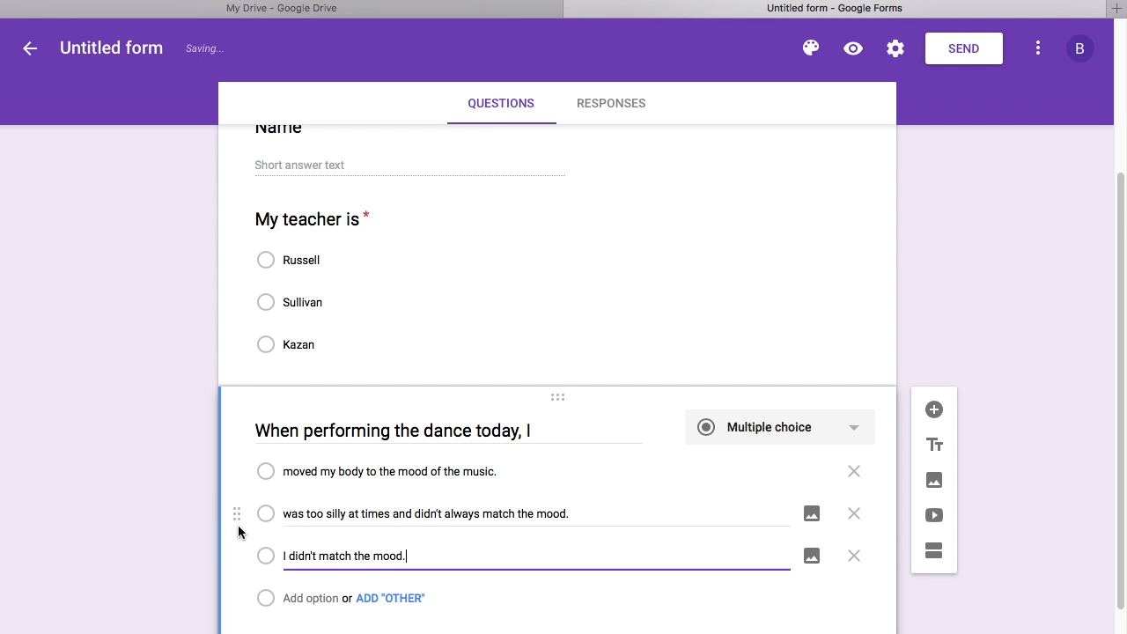
scroll(238, 528, "down", 2)
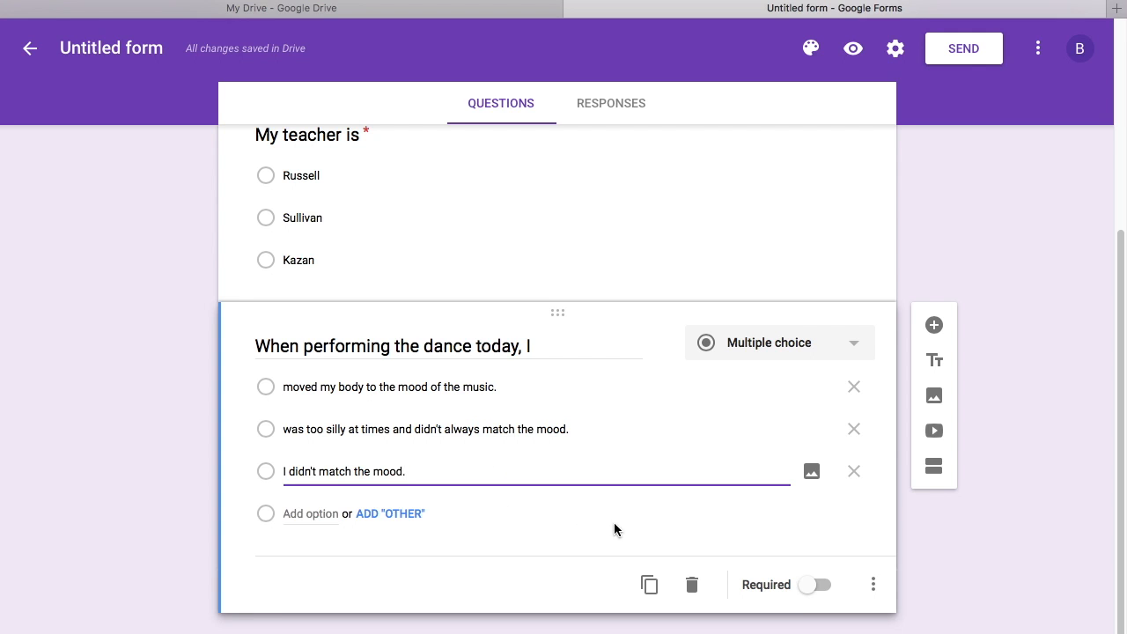
left_click(819, 584)
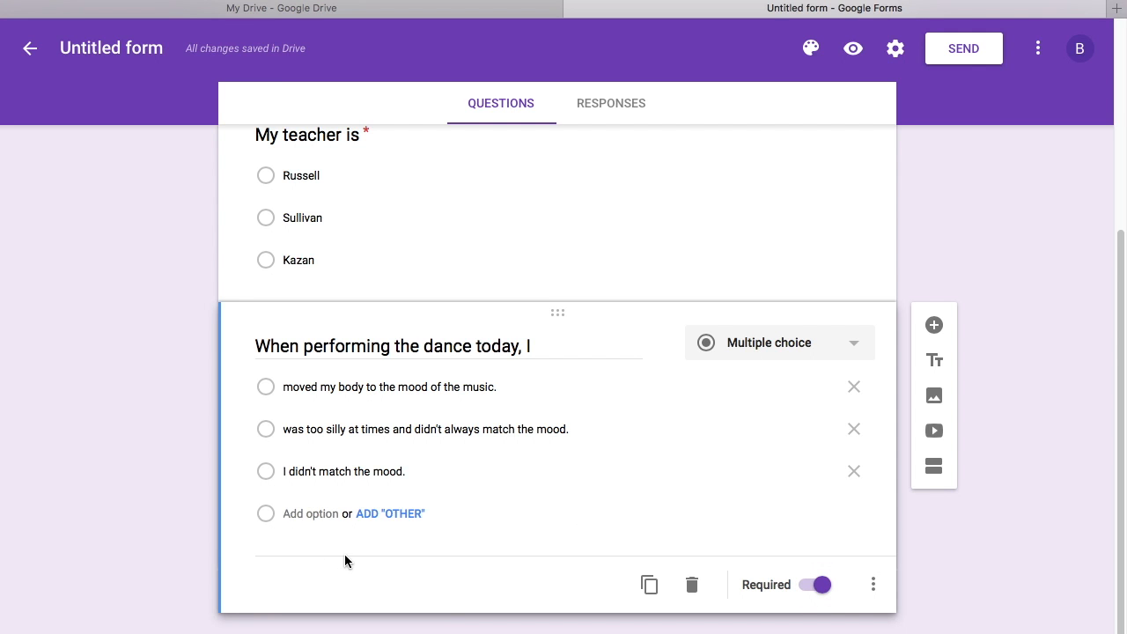
- Add a question reading "I was able to keep my body in control and do the movements correctly."
left_click(934, 326)
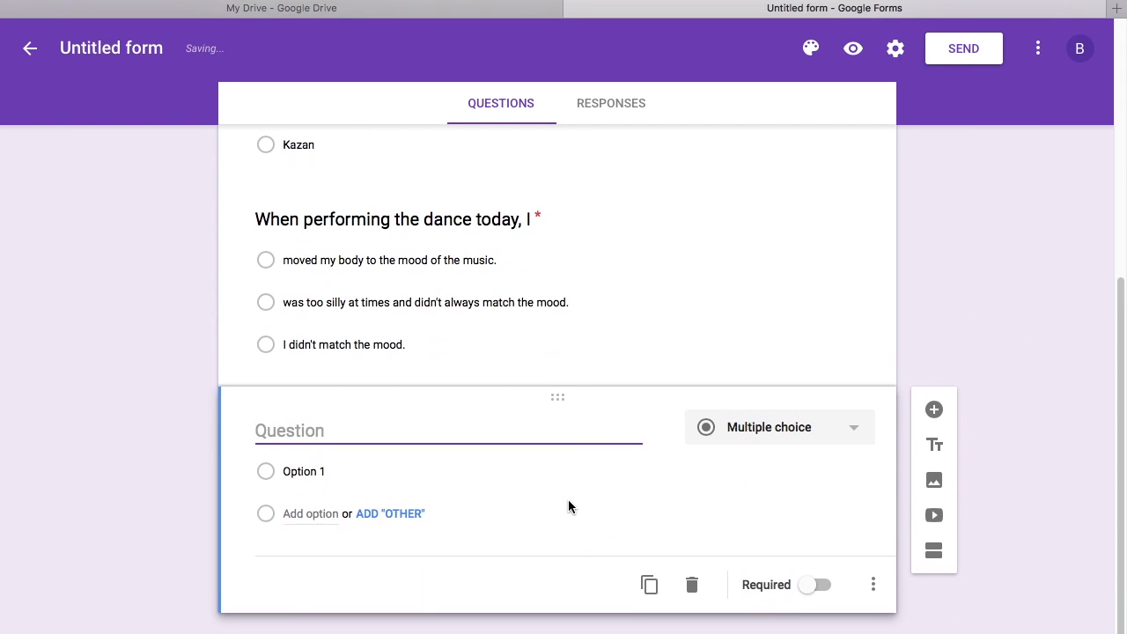
type("I was able to keep my body in control and do teh")
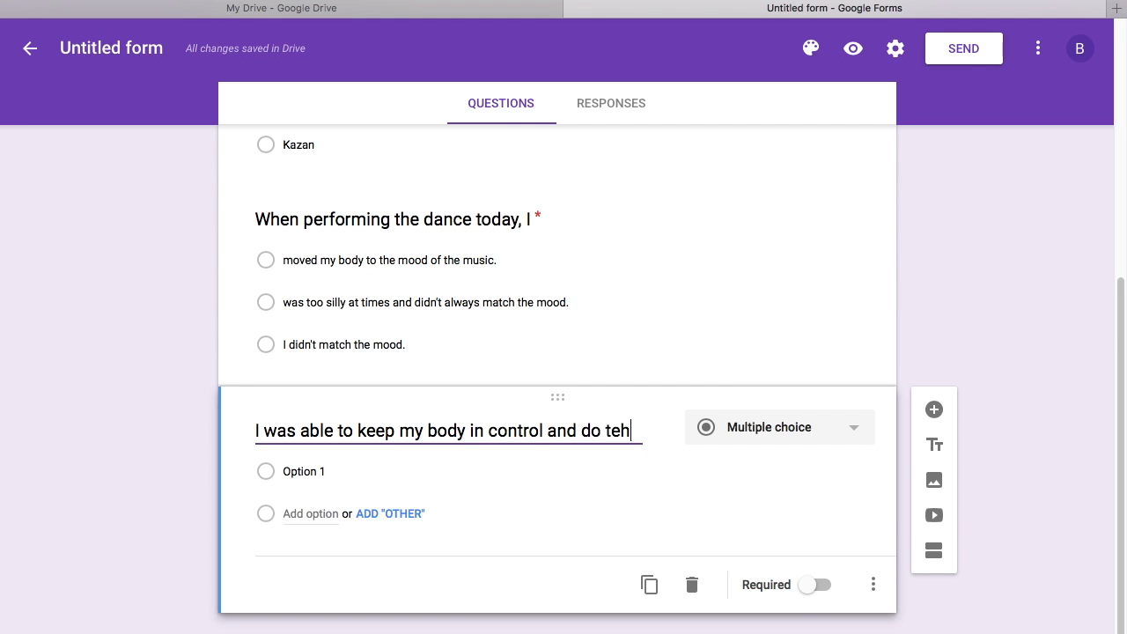
key("BackSpace")
key("BackSpace")
type("he movements correctly.")
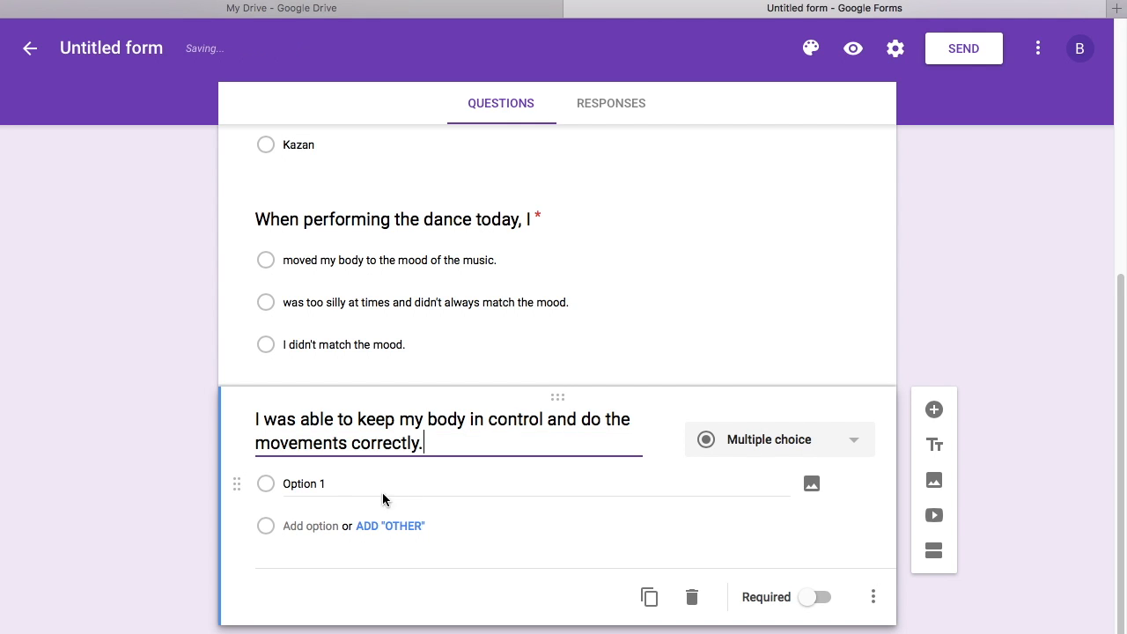
- Add the answer options "Yes", "Most of the time." and "No. I was not able to control my body.", and make the question required
left_click(337, 483)
type("Y")
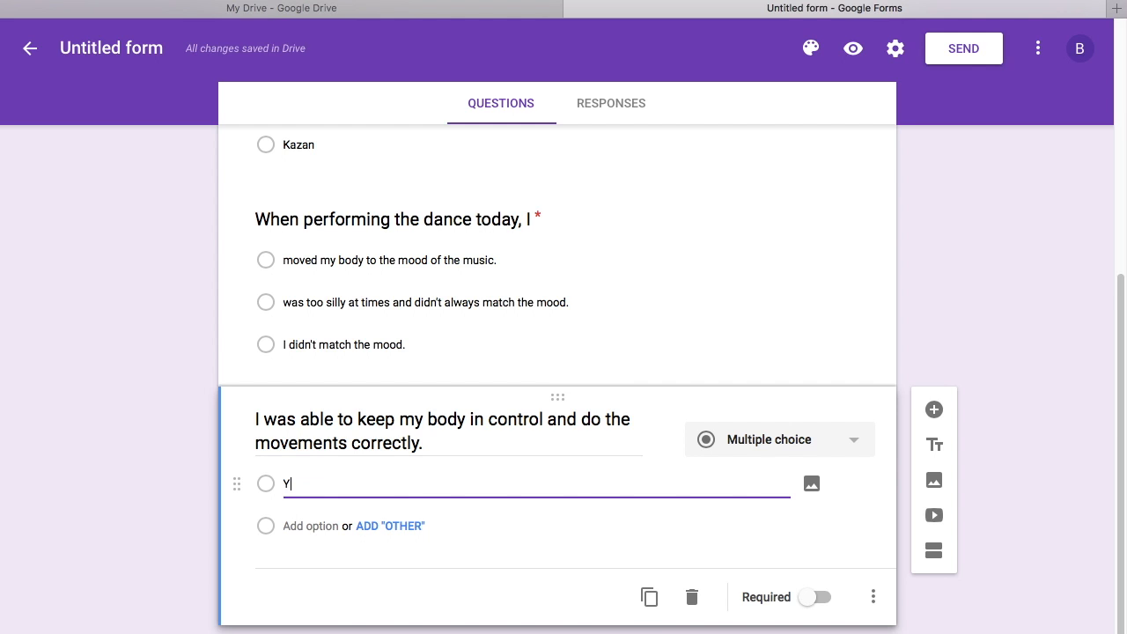
left_click(314, 525)
type("ost of the time.")
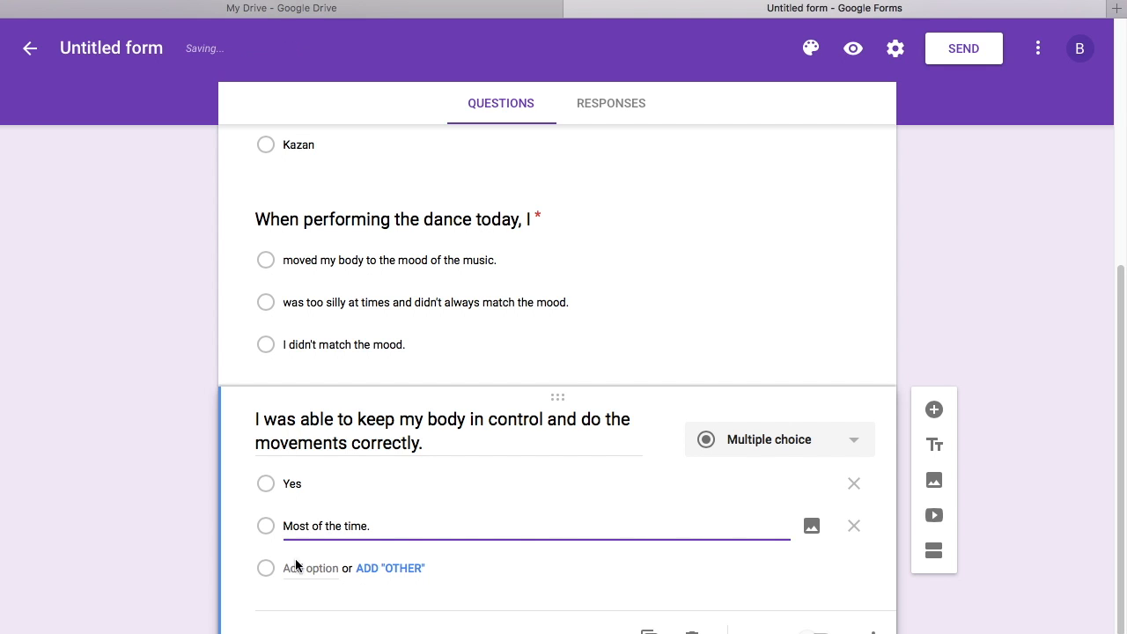
left_click(294, 568)
type("N")
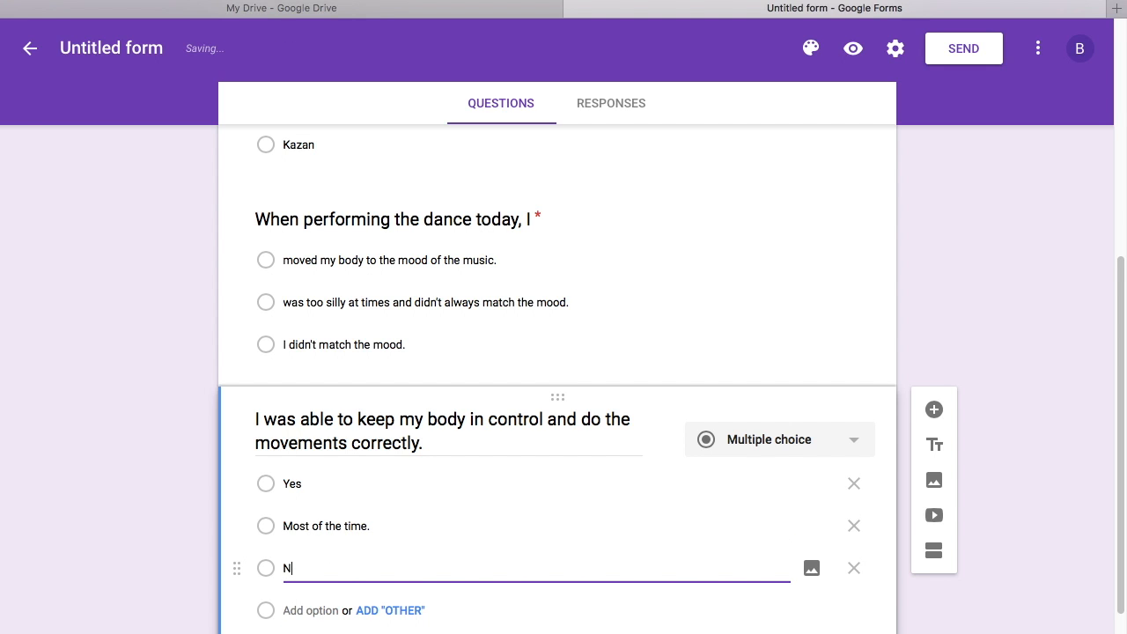
type("o. I was not able to control my body.")
scroll(368, 528, "down", 2)
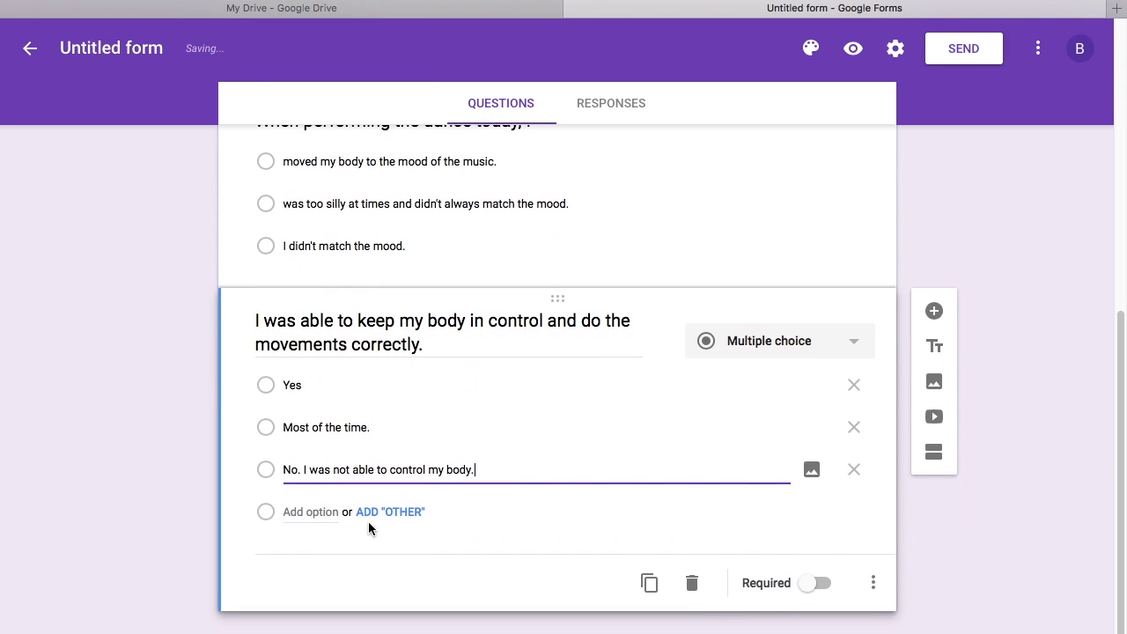
left_click(814, 583)
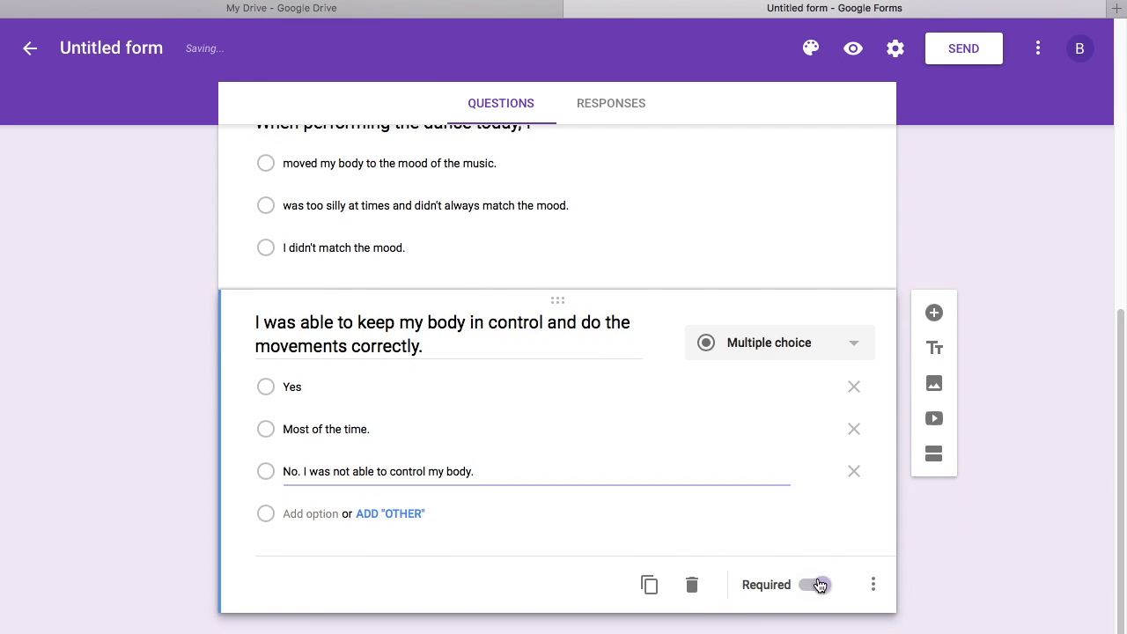
- Add a question titled "Comments" and set its answer type to Paragraph
left_click(934, 311)
type("Comments")
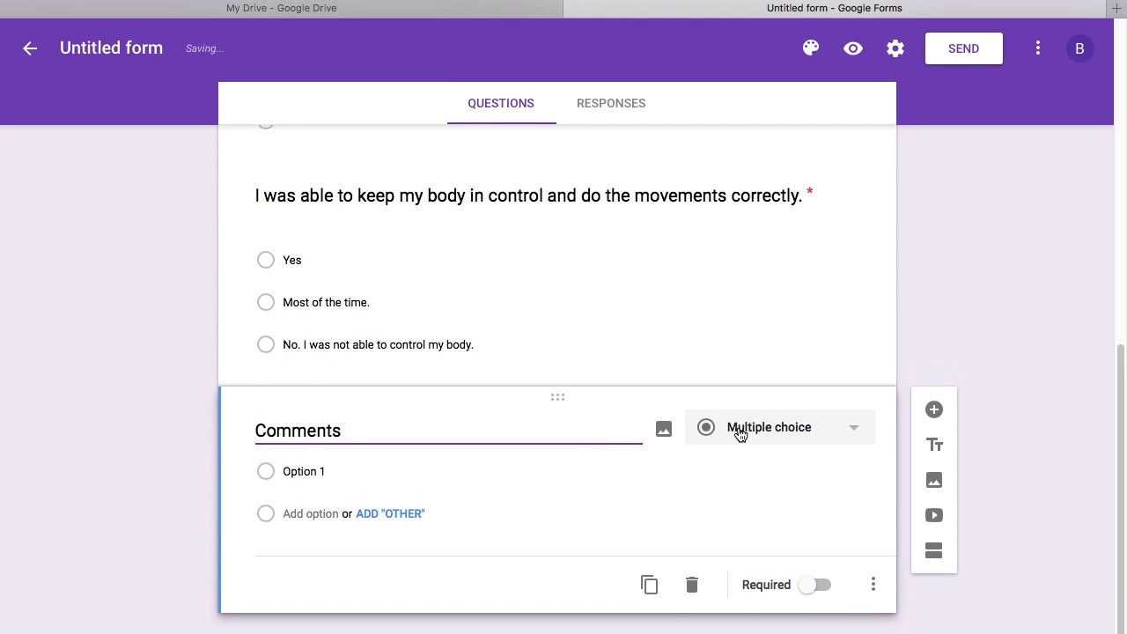
left_click(737, 432)
left_click(751, 379)
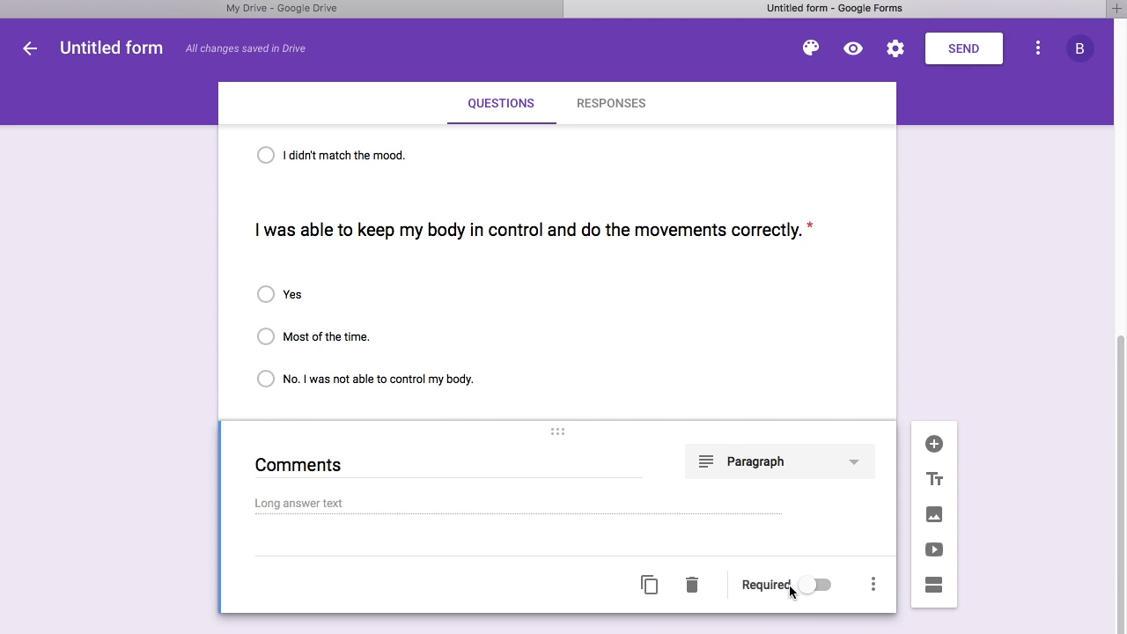
- Insert the first kids-dancing JPG from the Desktop folder into the form as an uploaded image
scroll(700, 298, "up", 10)
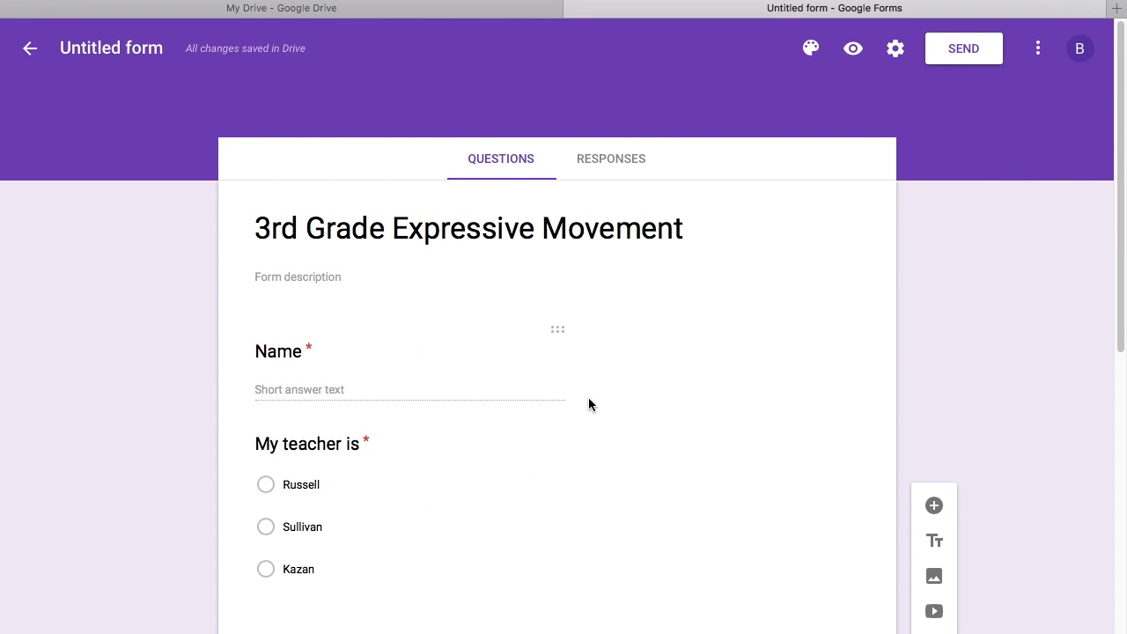
scroll(588, 404, "down", 3)
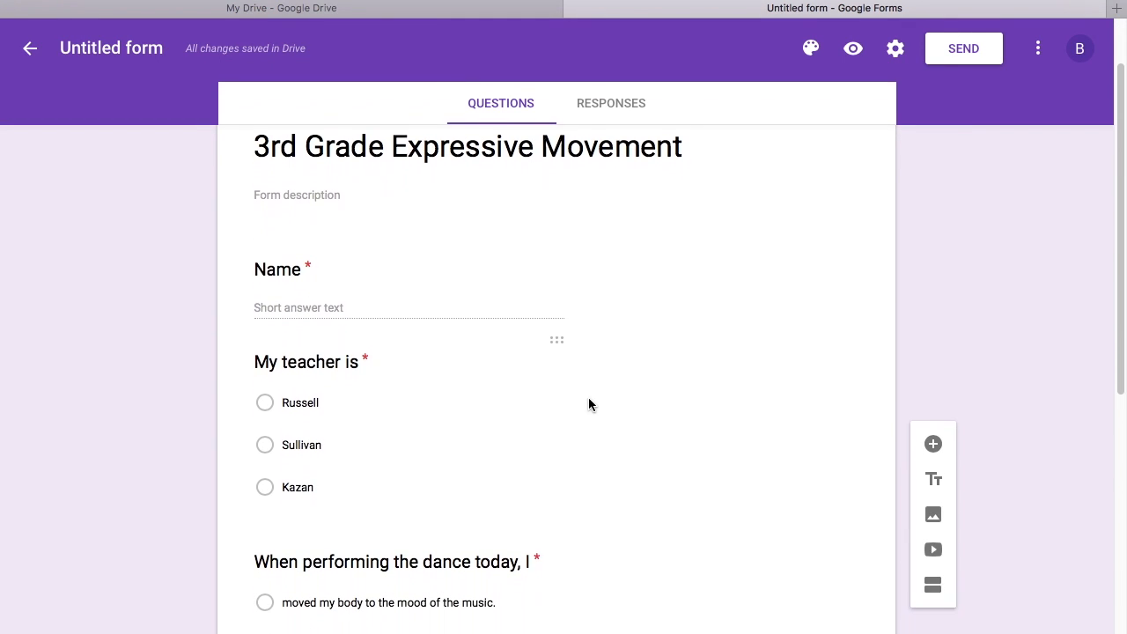
scroll(402, 259, "up", 2)
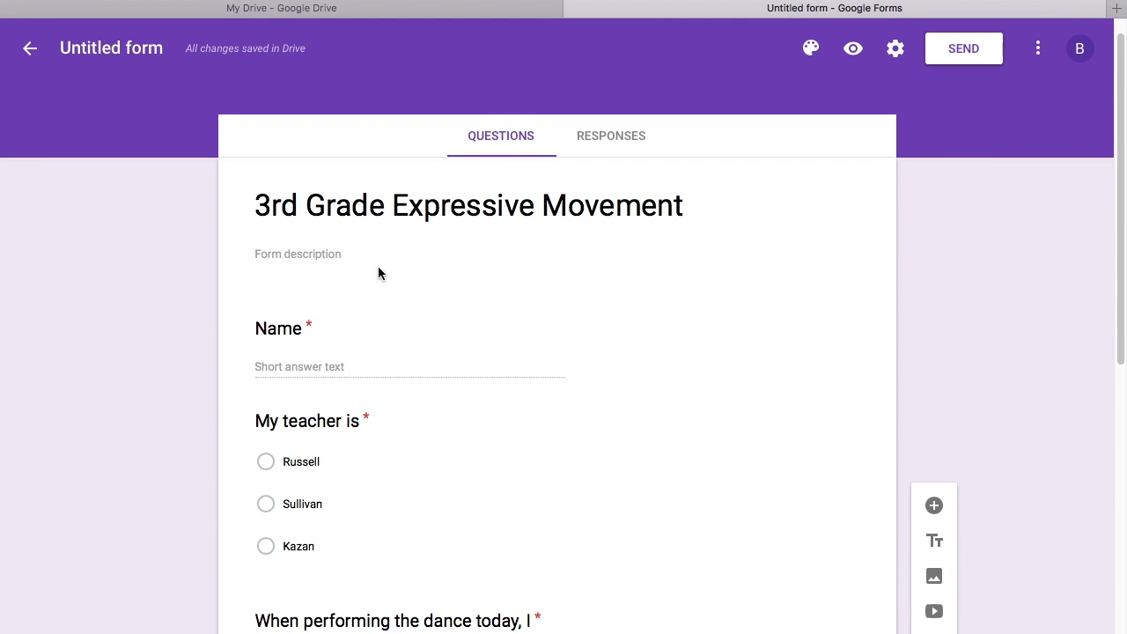
left_click(934, 576)
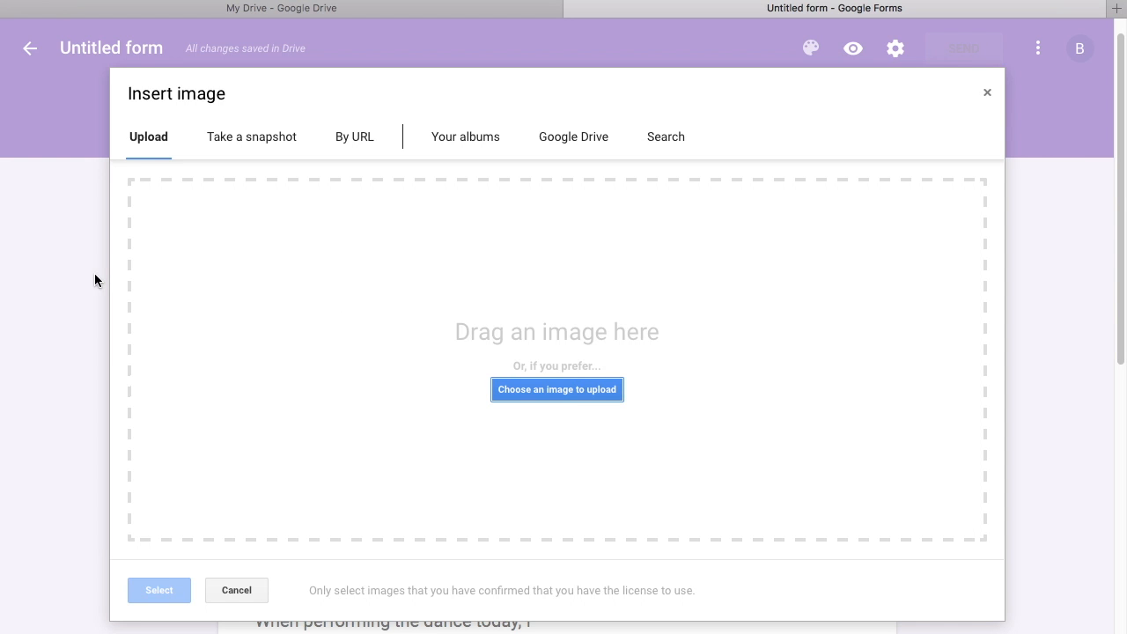
left_click(561, 393)
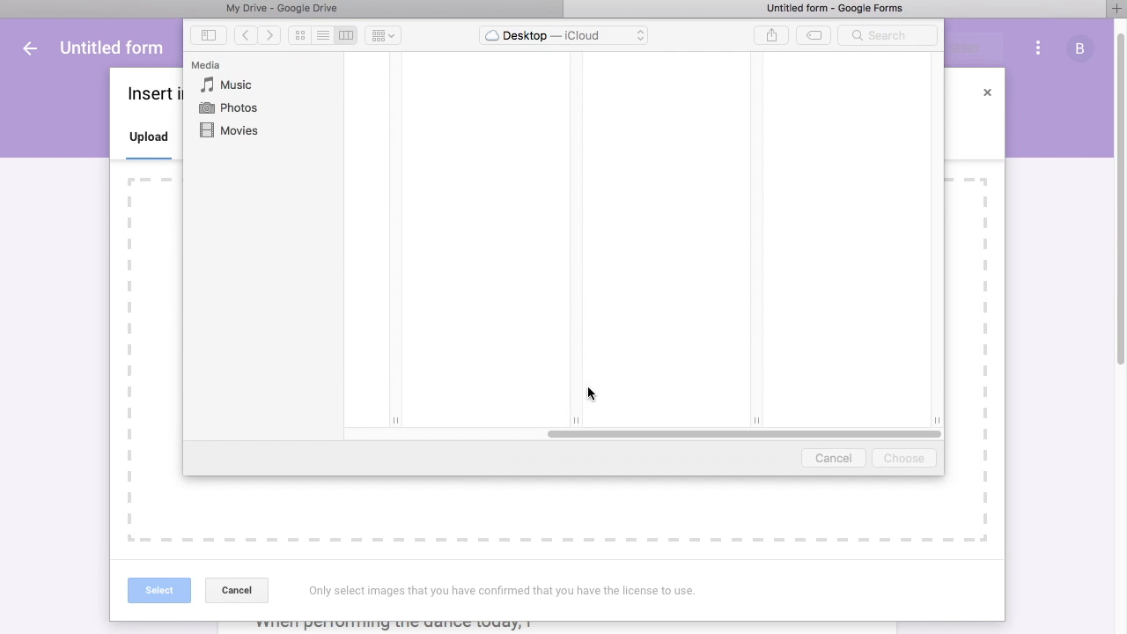
left_click(253, 124)
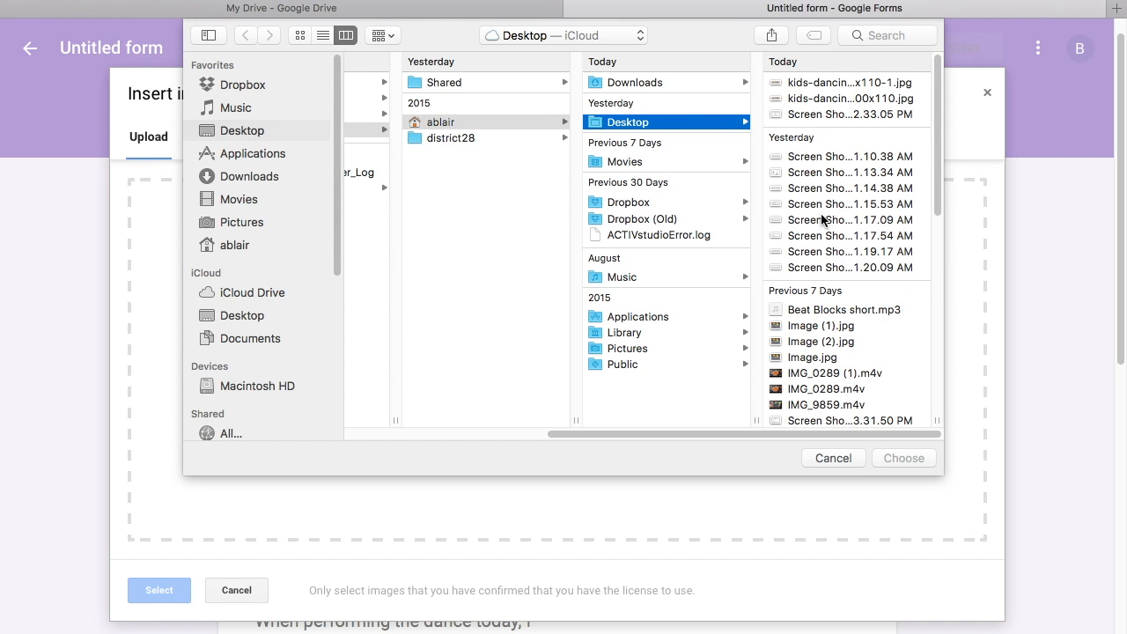
left_click(834, 83)
left_click(900, 458)
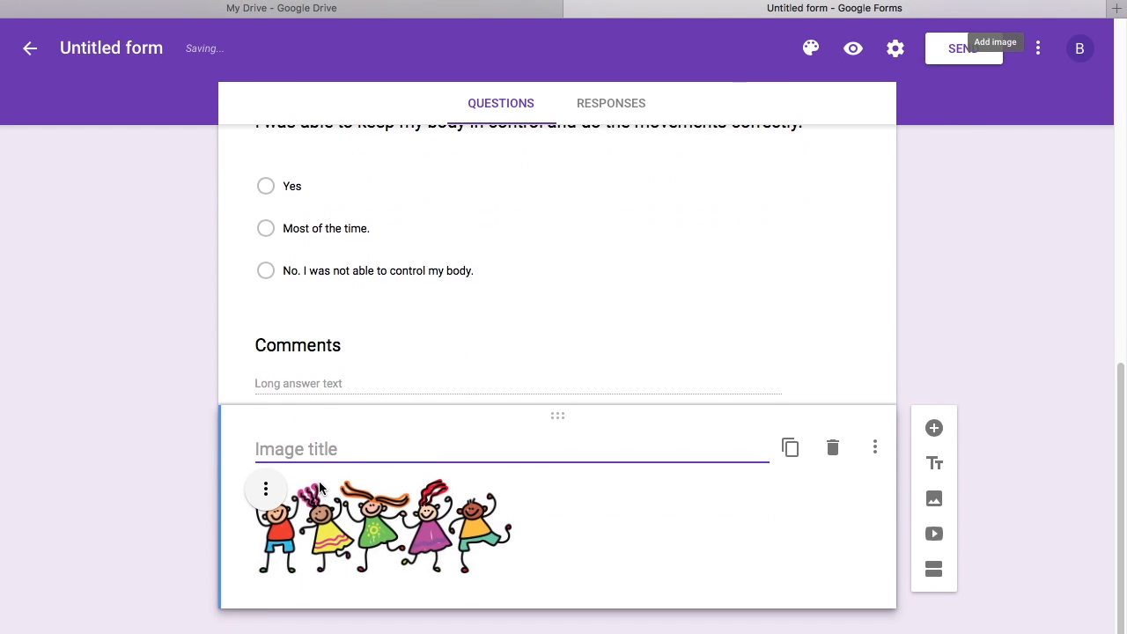
- Move the dancing kids image above the Name question and center-align it
left_click_drag(562, 424, 476, 206)
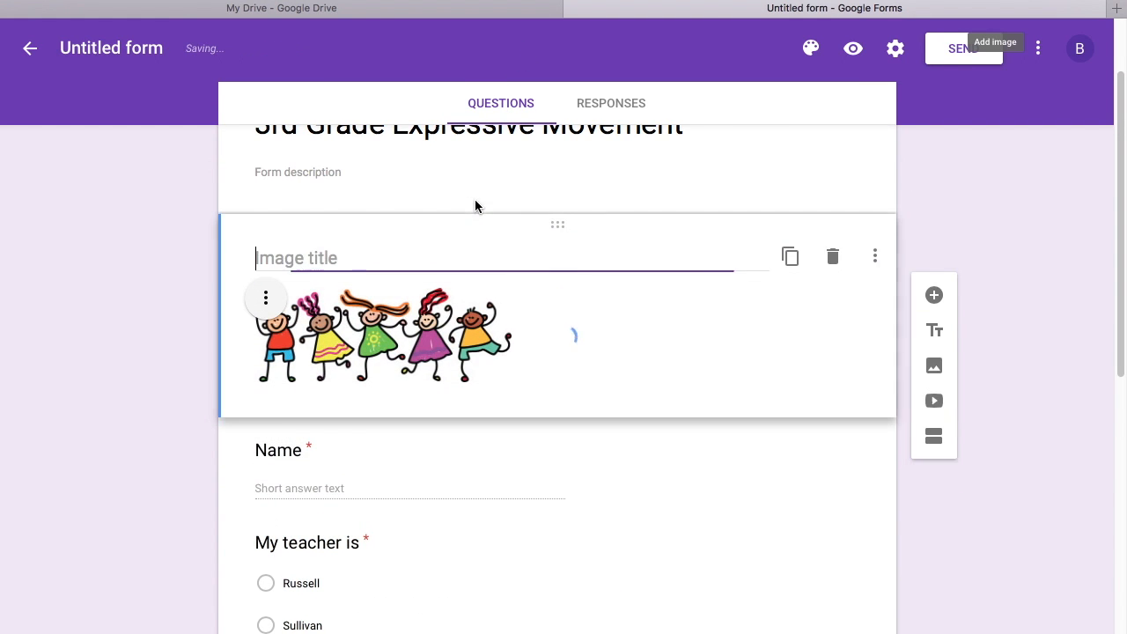
left_click(489, 332)
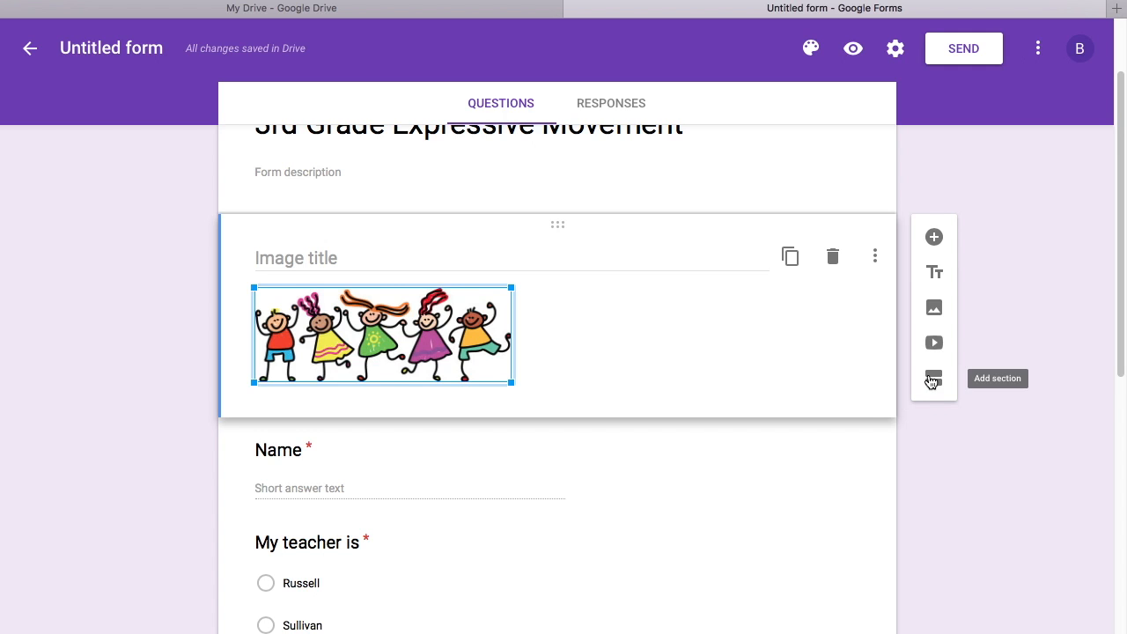
left_click(874, 257)
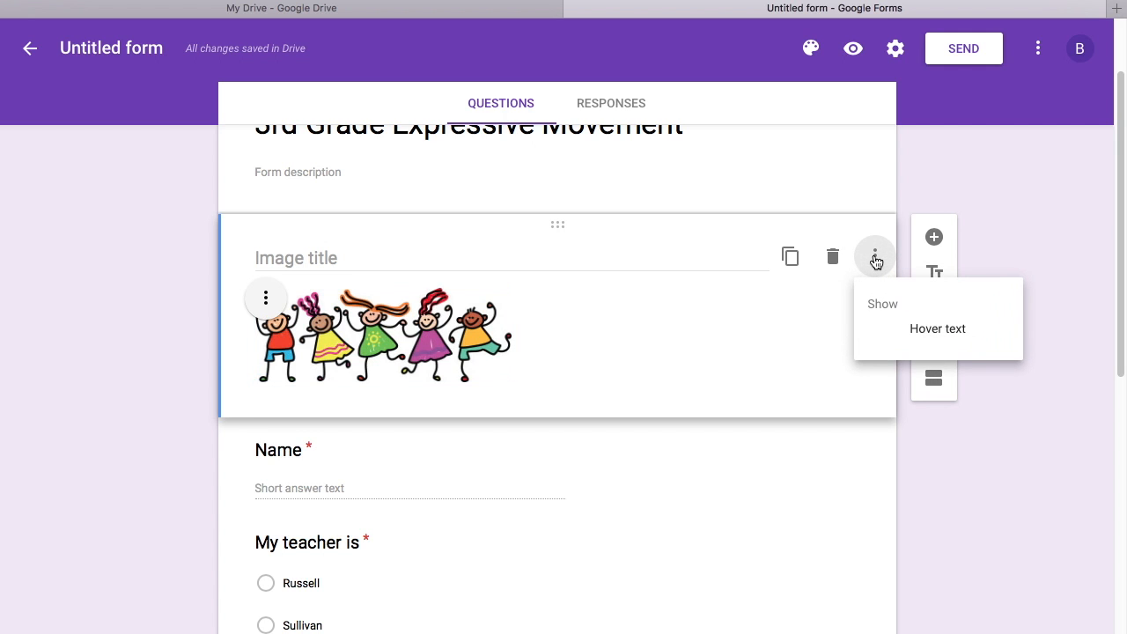
left_click(874, 257)
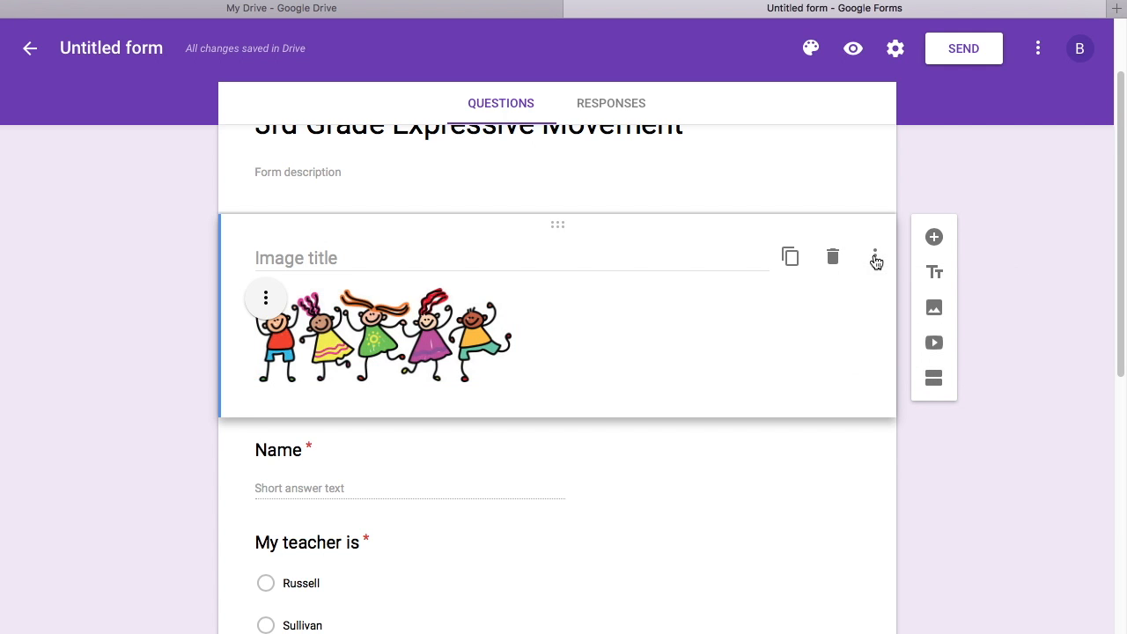
left_click(265, 298)
left_click(200, 360)
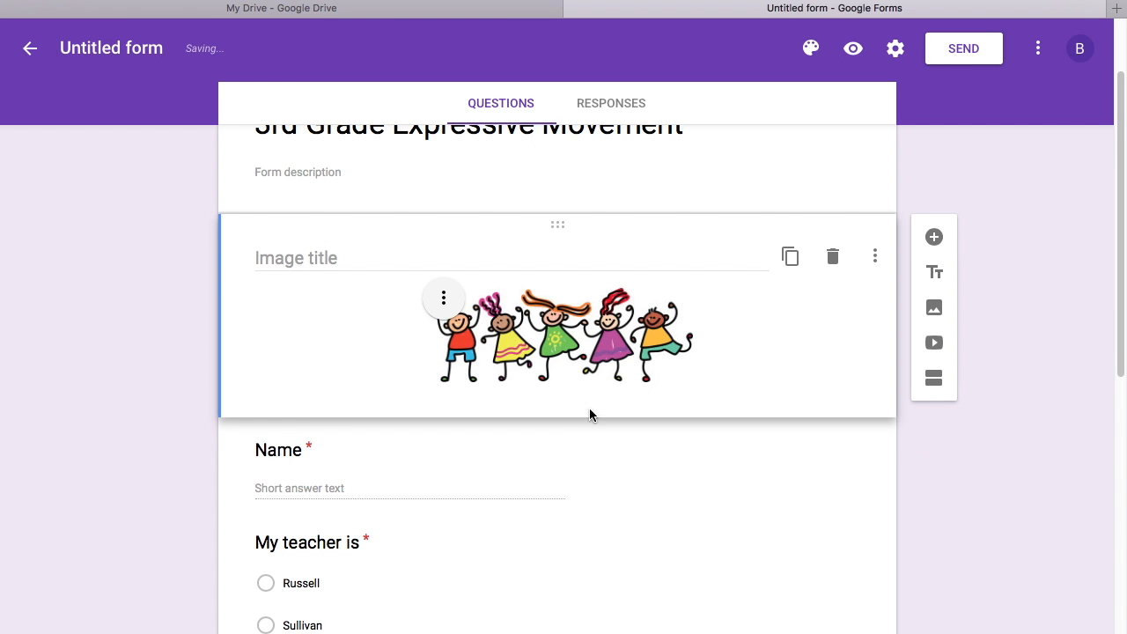
- Check the form's responses view and return to the questions
scroll(769, 206, "up", 3)
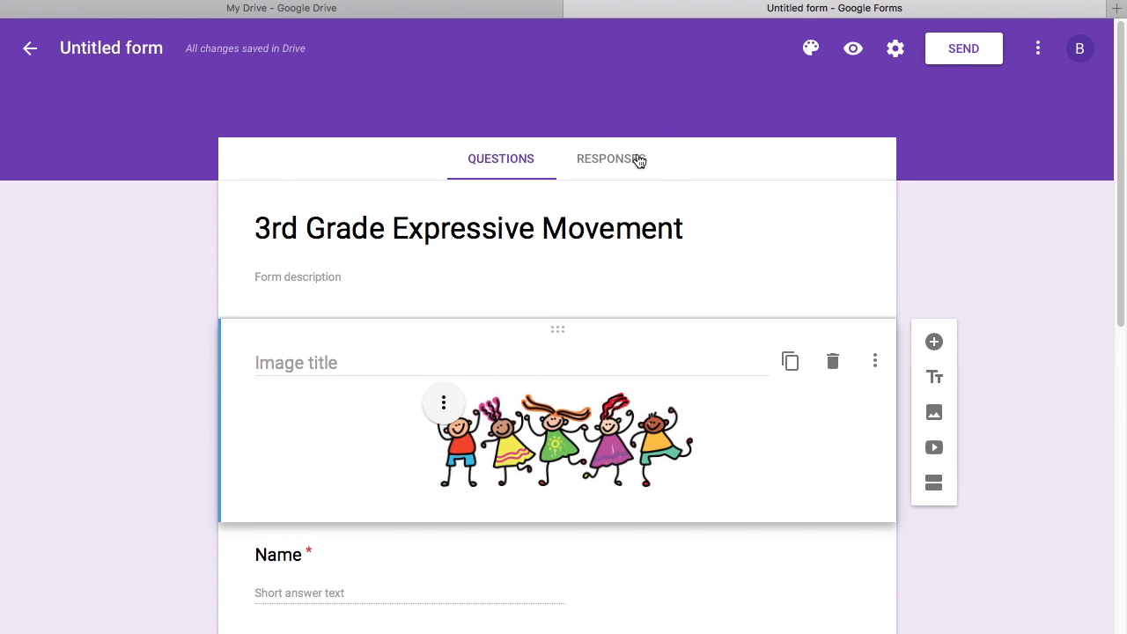
left_click(605, 156)
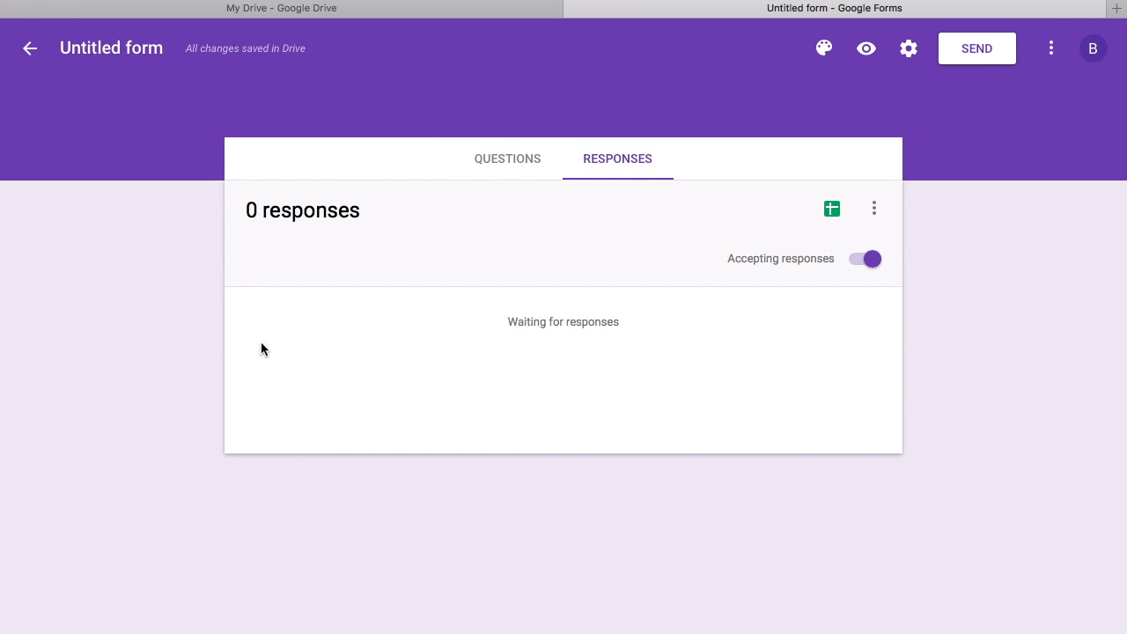
left_click(515, 169)
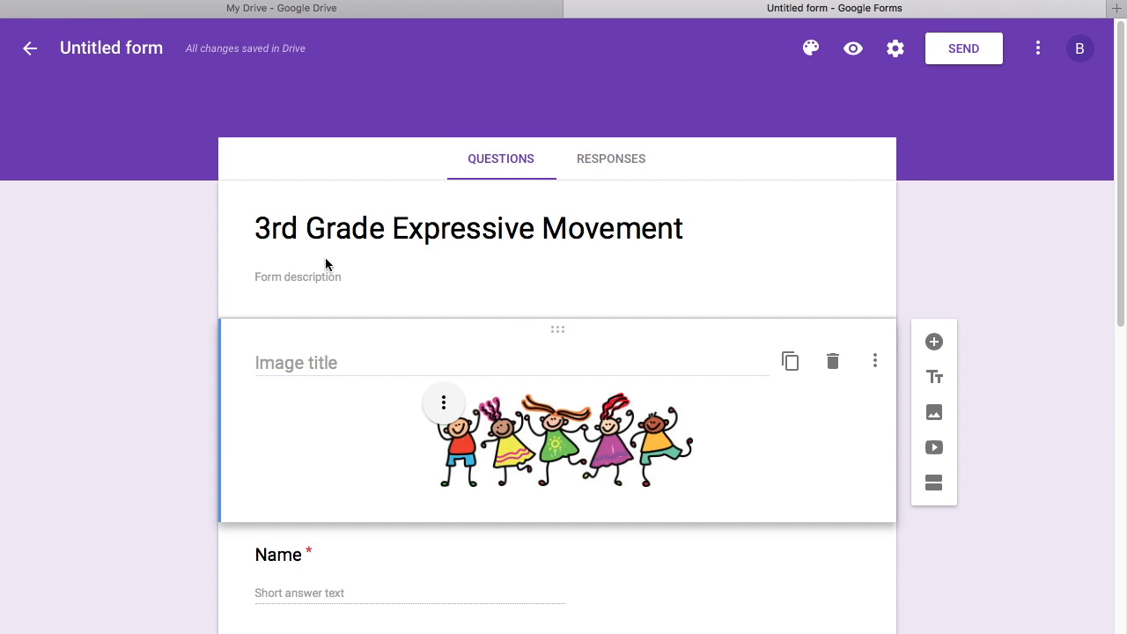
- In the form settings, try the limit to 1 response, turn it back off, and let respondents see summary charts and text responses
left_click(898, 49)
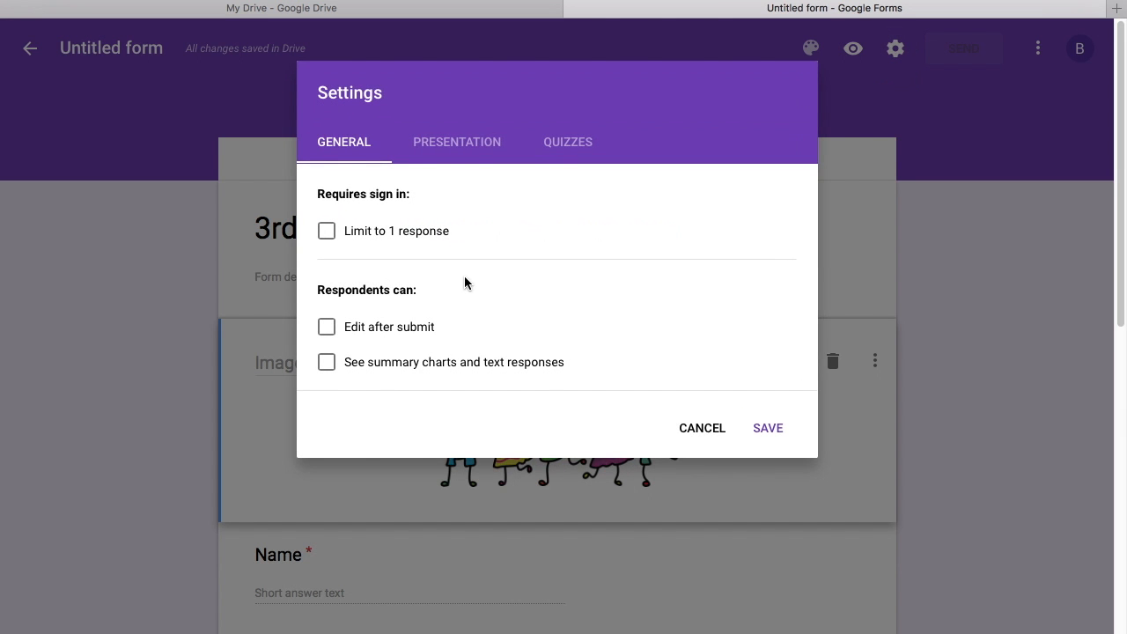
left_click(326, 232)
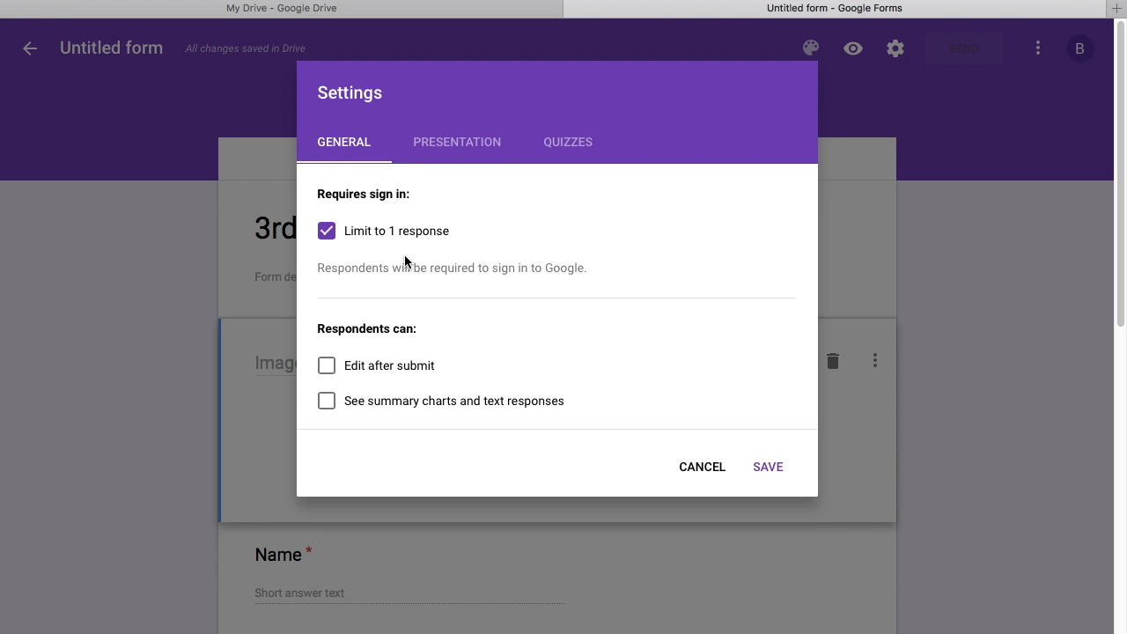
left_click(327, 232)
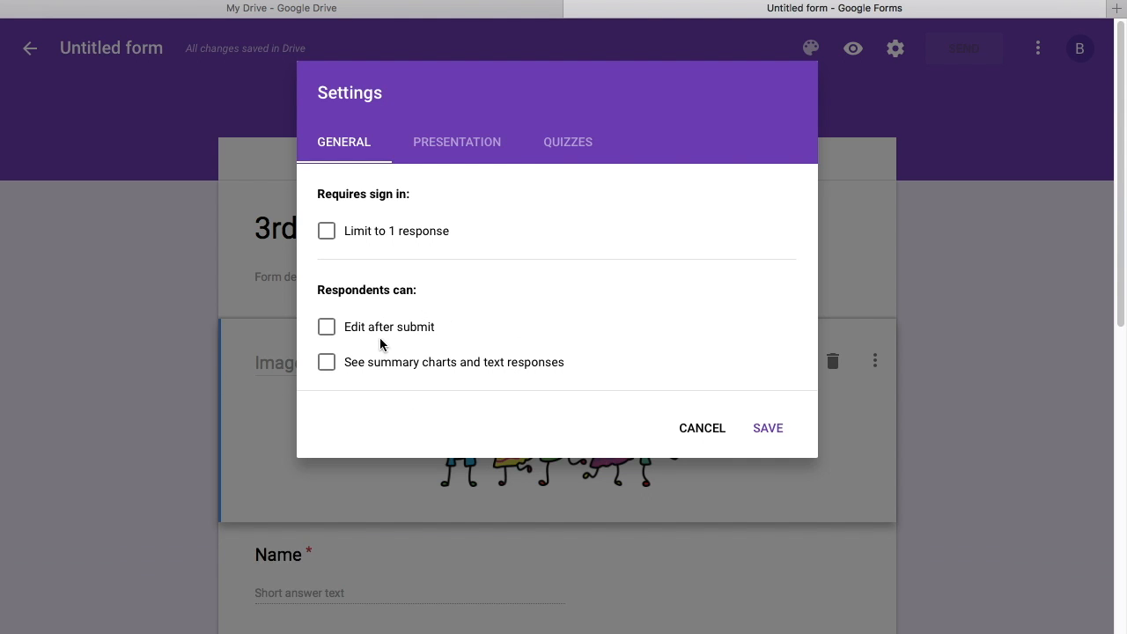
left_click(324, 367)
- Show a progress bar, set the confirmation message to "Thank you for your response. Please return to your seat.", and save the settings
left_click(458, 146)
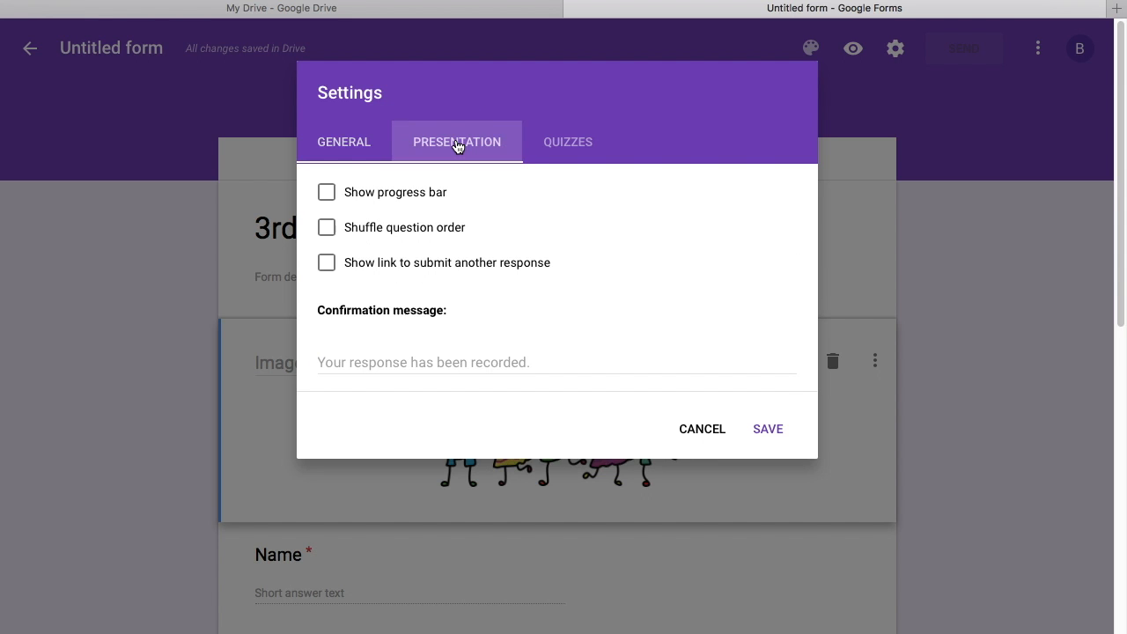
left_click(409, 193)
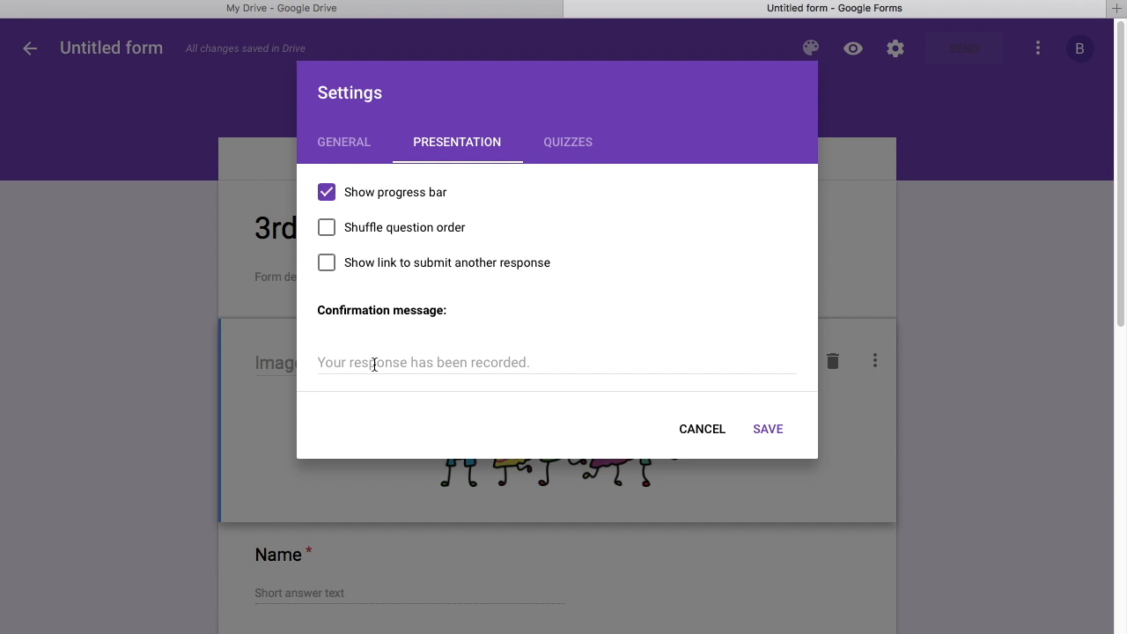
left_click(402, 362)
type("Thank yo")
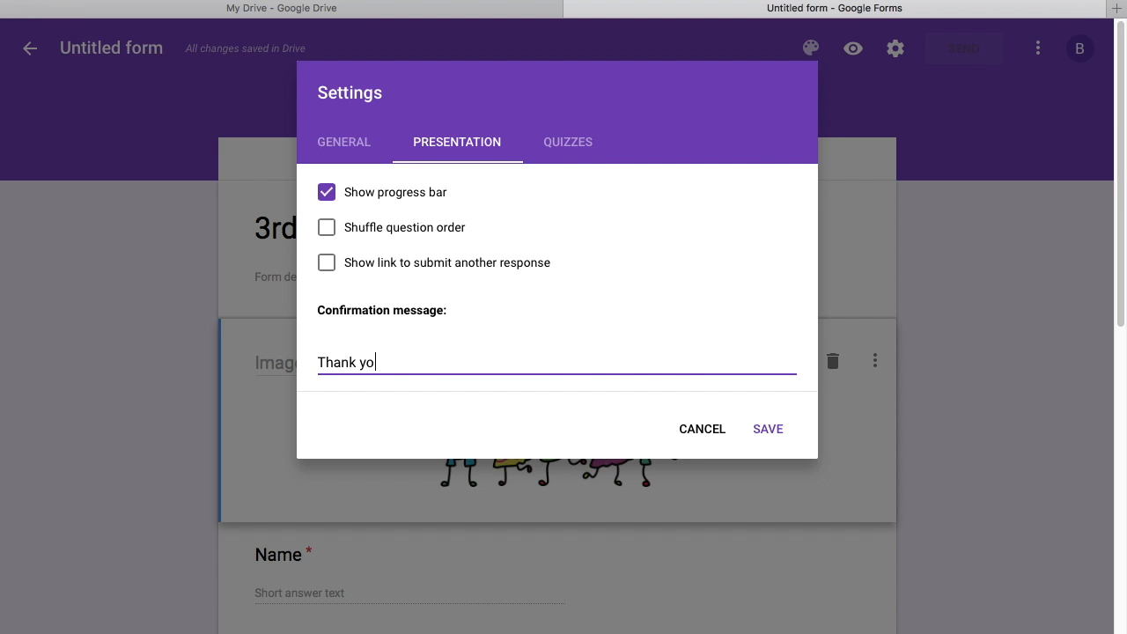
type("u for your response. Please retu")
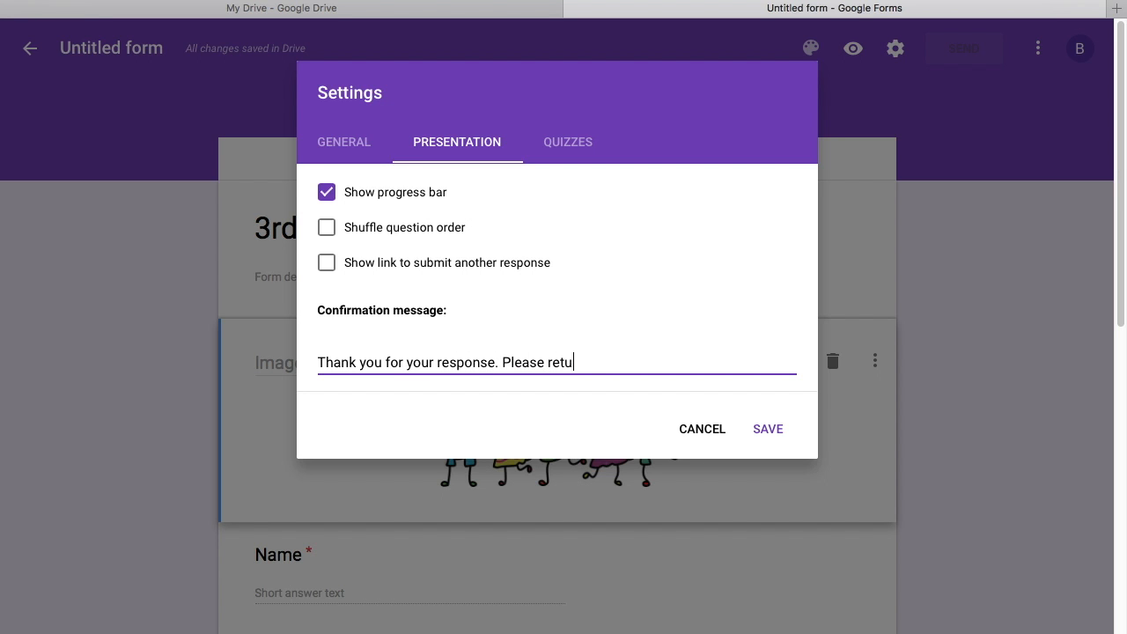
type("rn to your seat.")
left_click(567, 142)
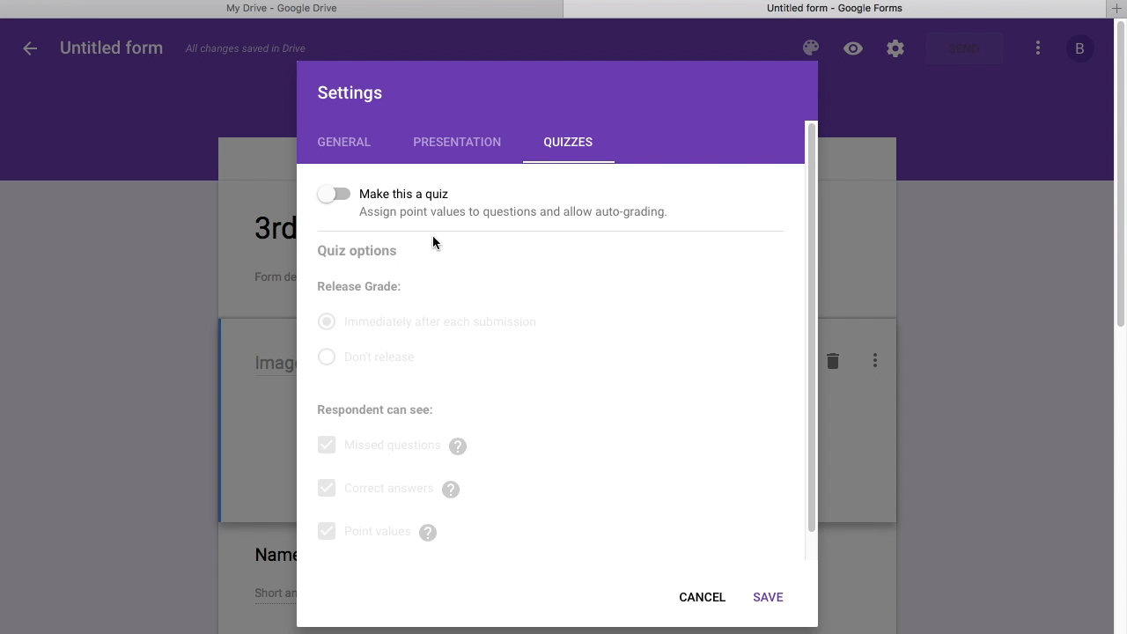
left_click(770, 602)
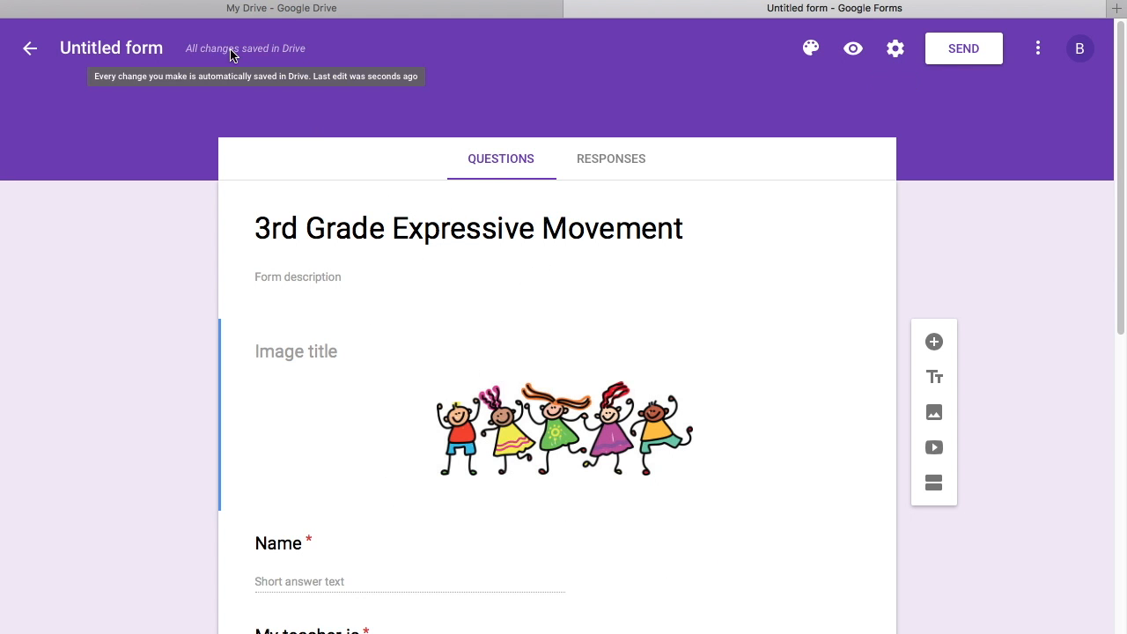
- Rename the untitled form file to "3rd Grade Expressive Movement" and preview the form as respondents see it
left_click(129, 44)
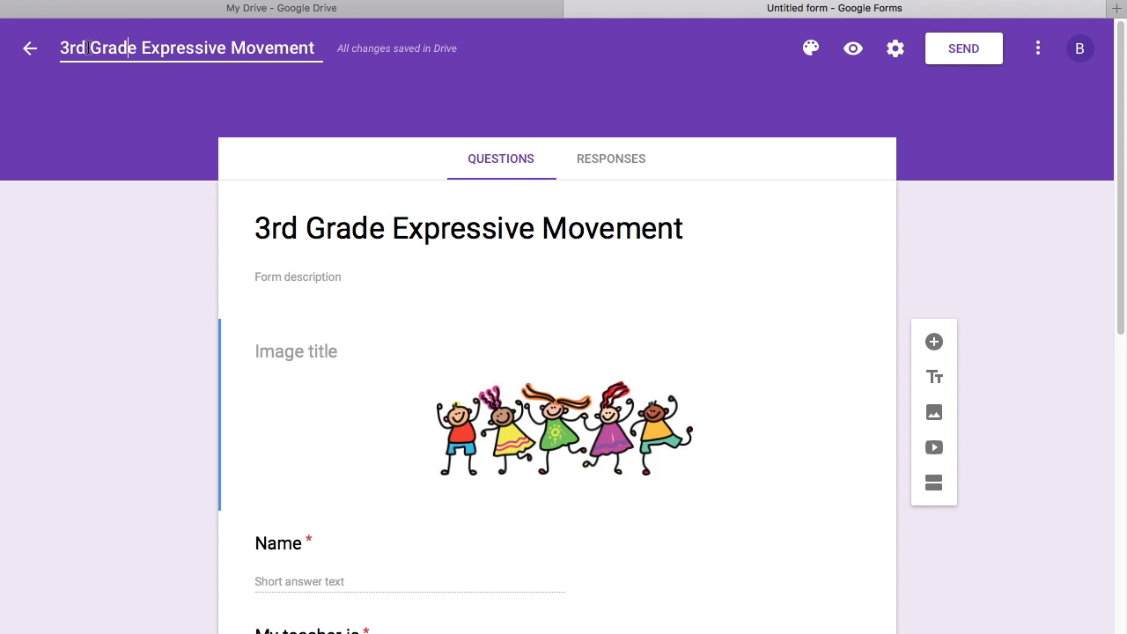
left_click(553, 250)
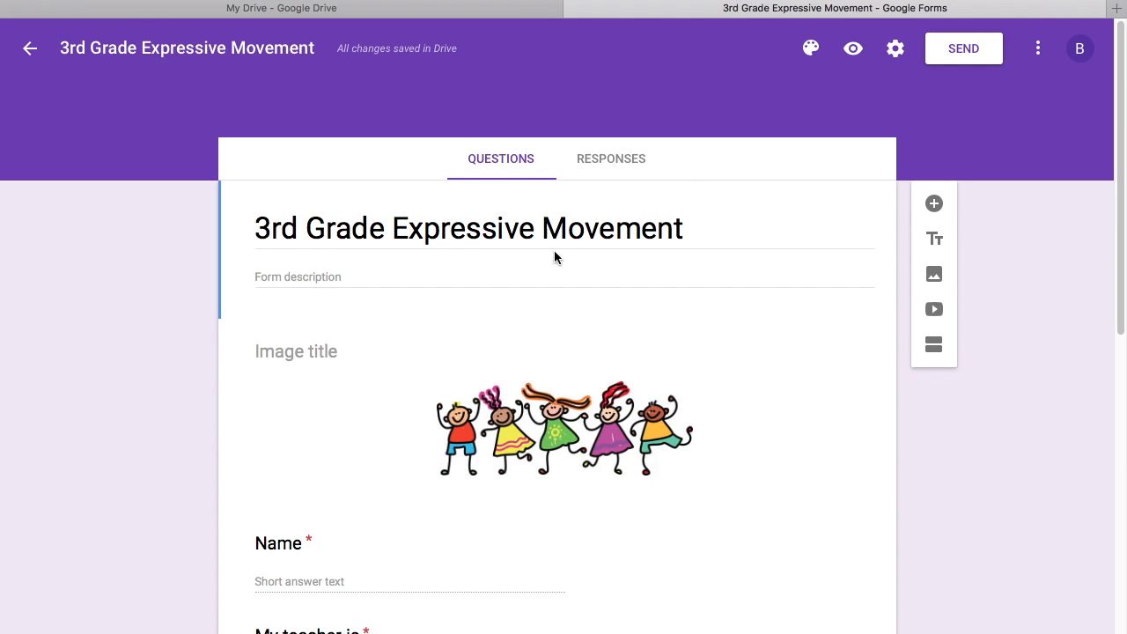
left_click(853, 49)
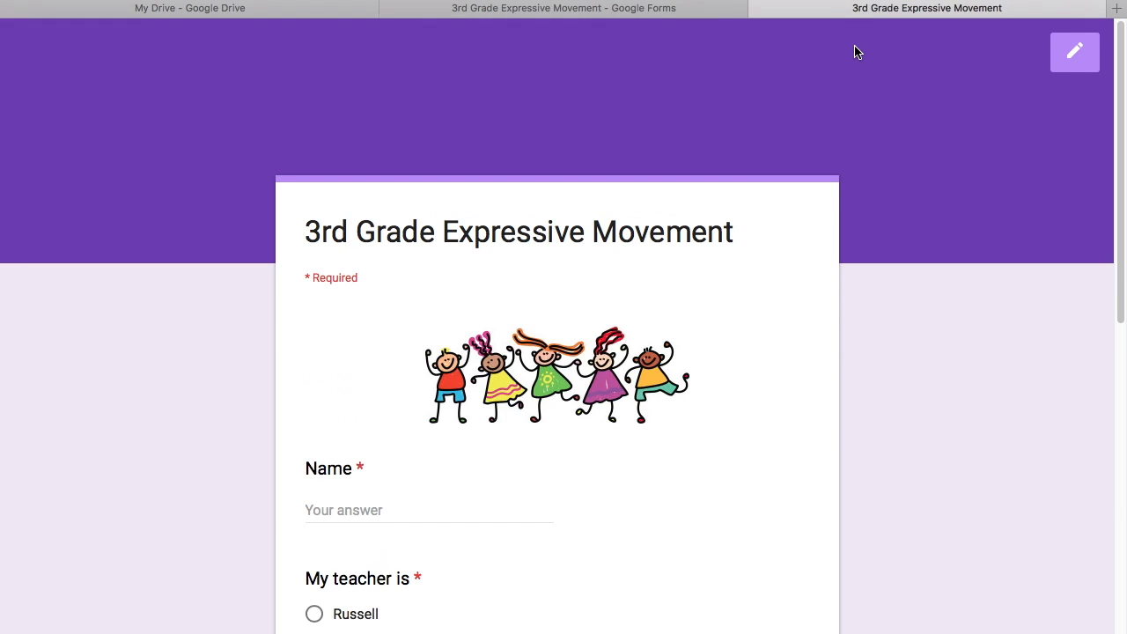
scroll(521, 545, "down", 5)
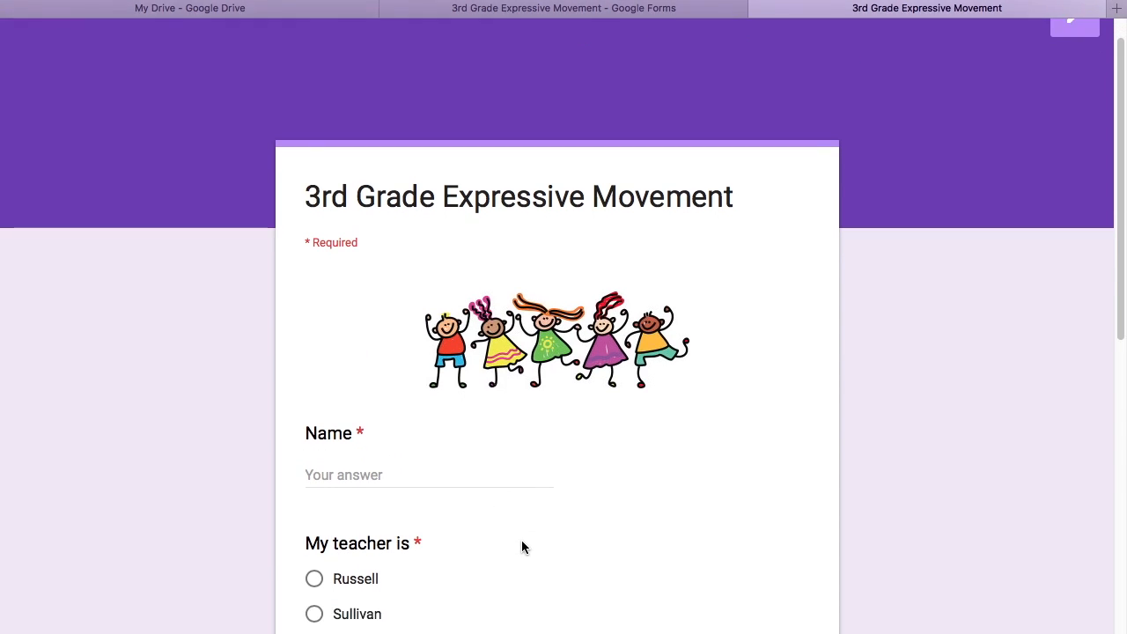
- In the form preview, enter the respondent's name and select the first teacher option
left_click(348, 106)
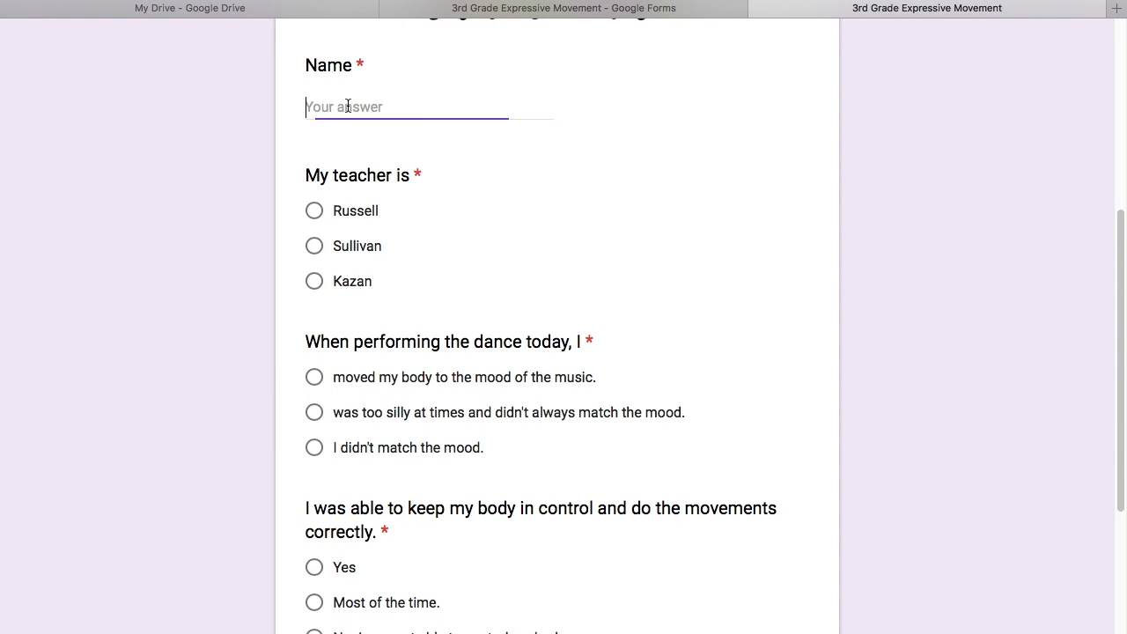
type("Mrs. Blair")
left_click(314, 211)
- Answer "moved my body to the mood of the music." and "Most of the time." to the dance questions, and submit the response
scroll(487, 280, "down", 4)
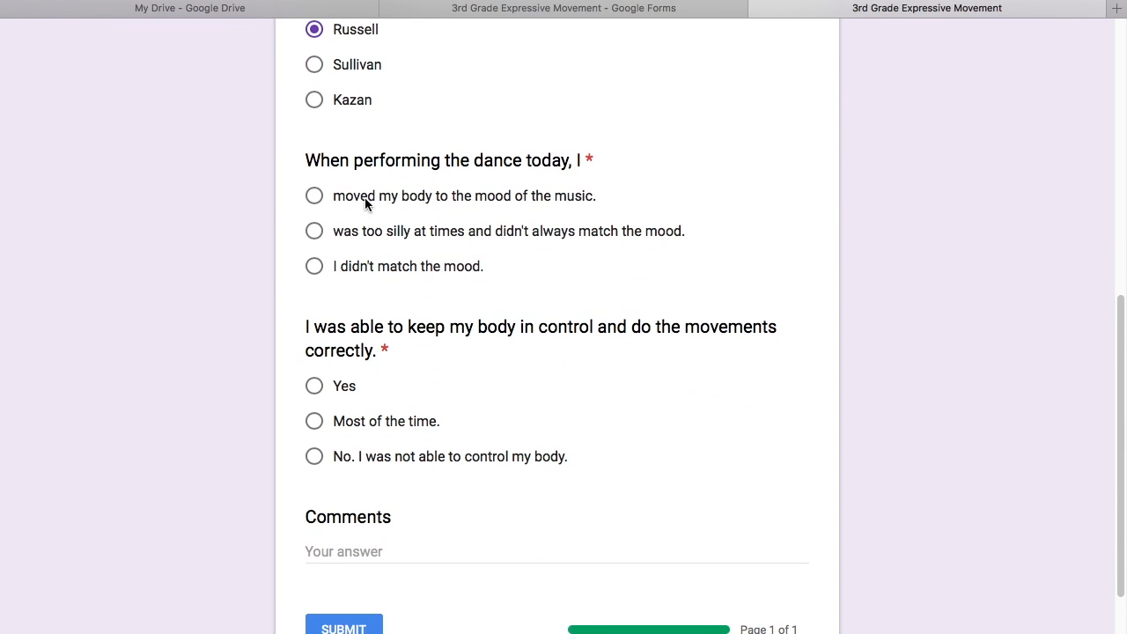
left_click(315, 198)
left_click(313, 421)
scroll(409, 458, "down", 3)
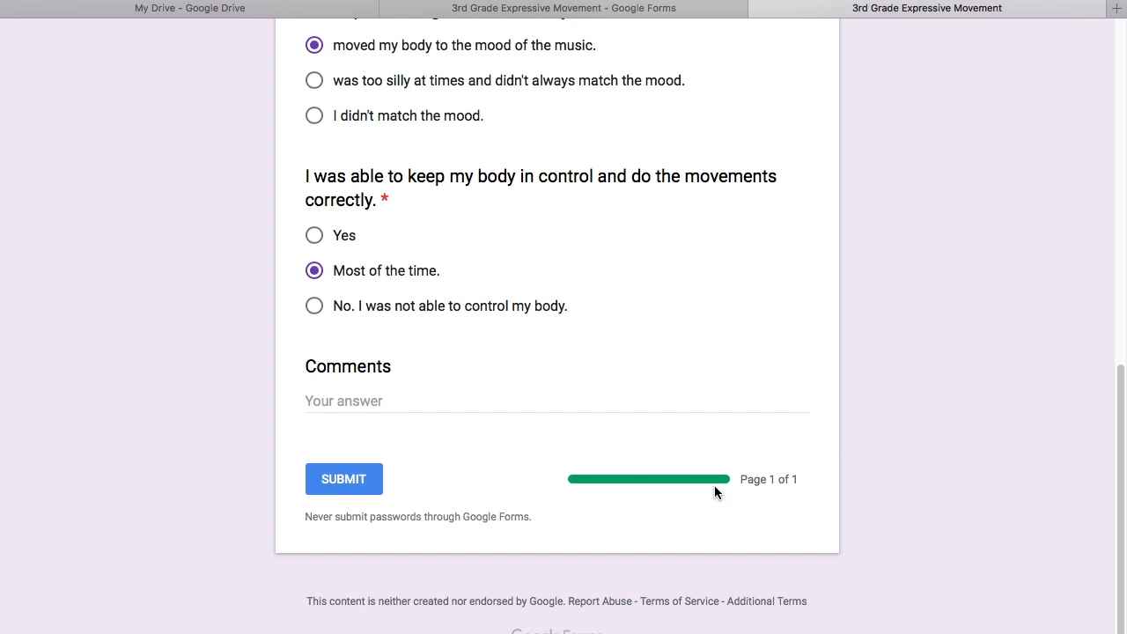
left_click(353, 489)
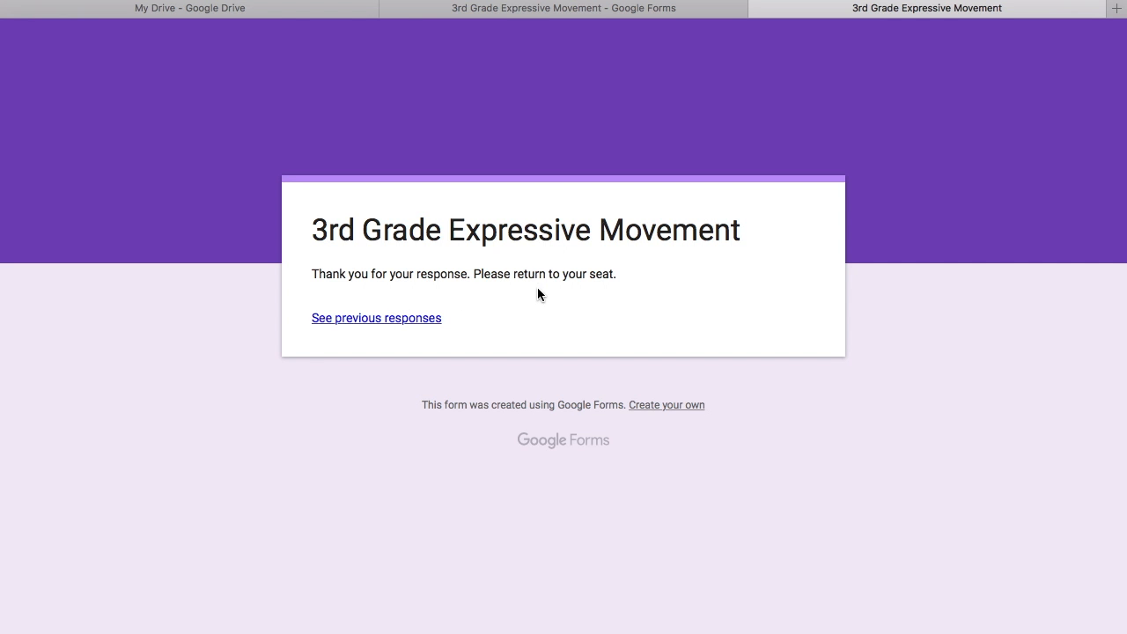
- Open the previous responses and examine the summary charts for each question
left_click(426, 320)
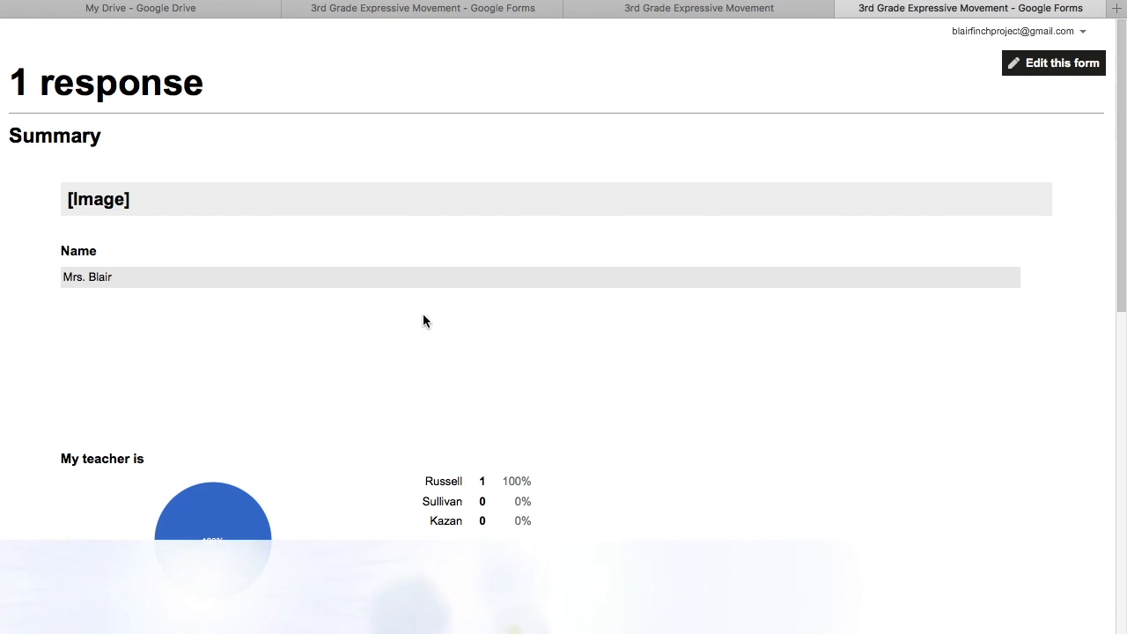
scroll(486, 464, "down", 3)
scroll(486, 466, "down", 2)
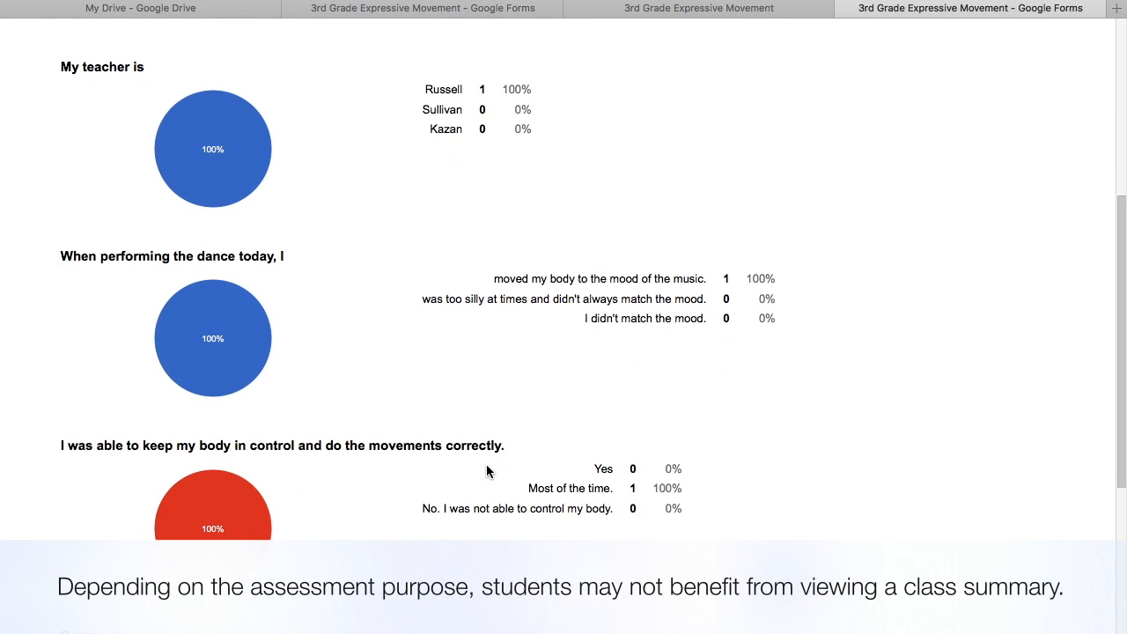
mouse_move(254, 181)
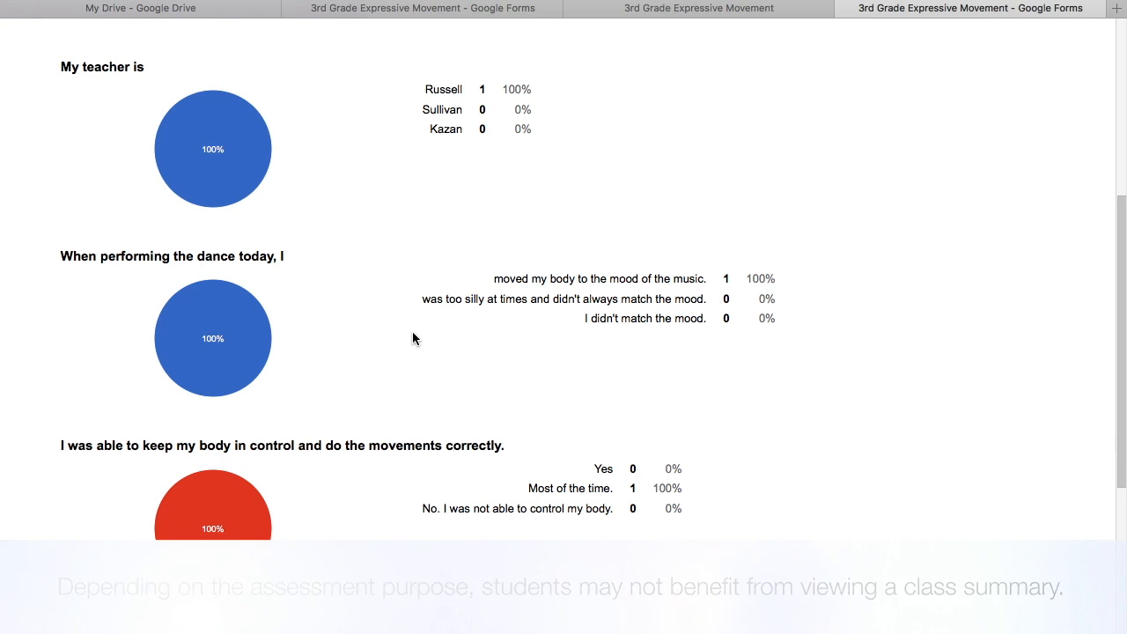
scroll(413, 339, "up", 5)
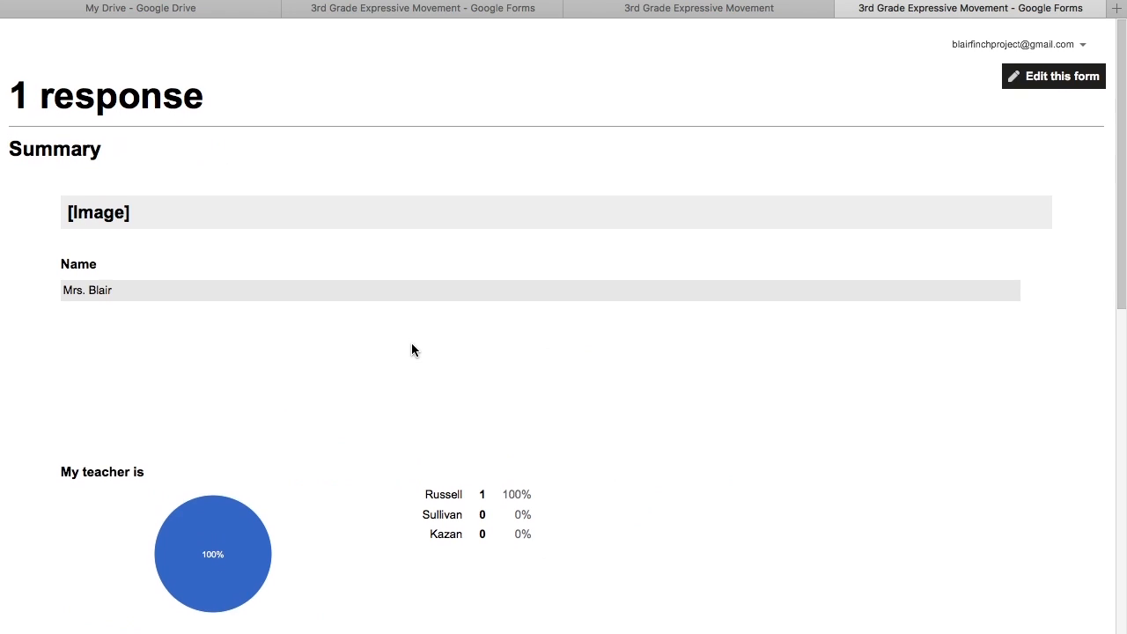
scroll(669, 493, "down", 6)
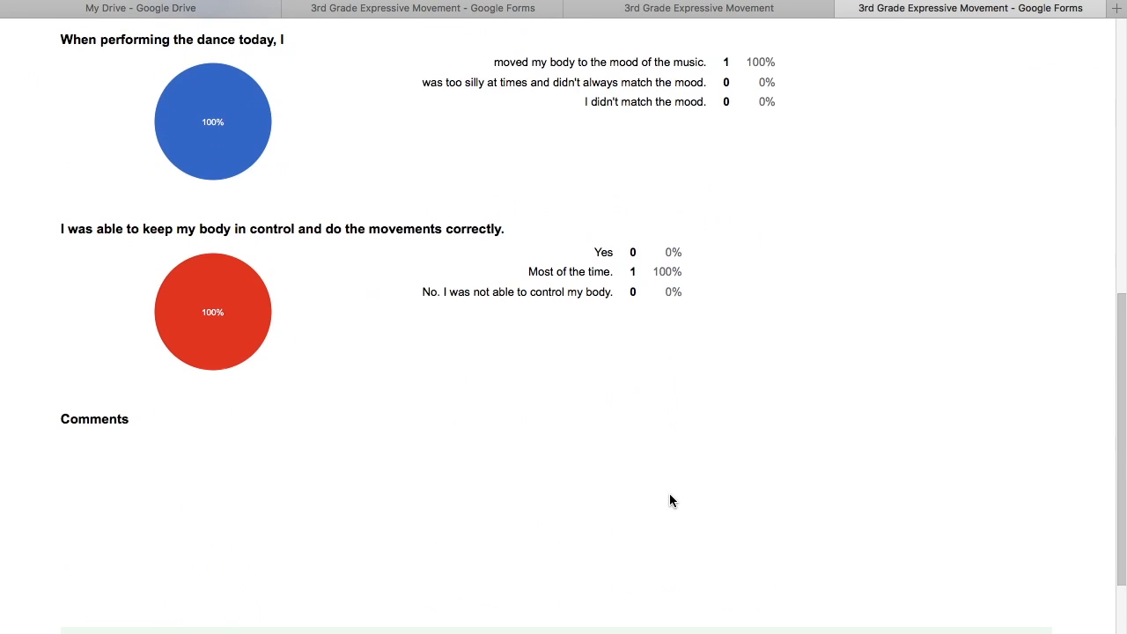
scroll(669, 493, "up", 6)
scroll(343, 543, "down", 4)
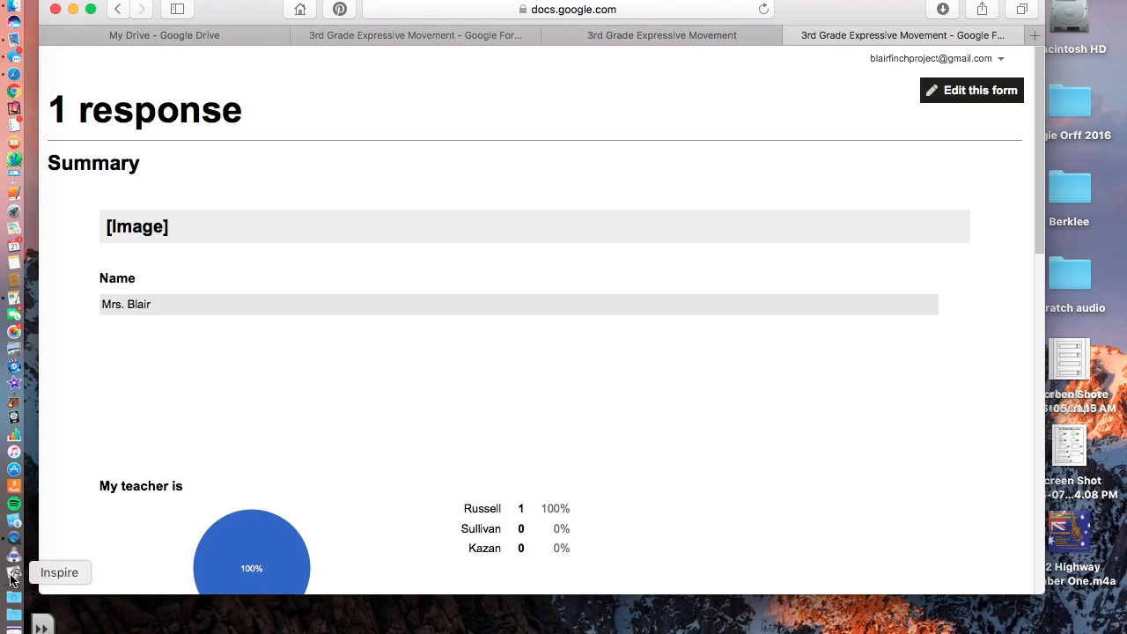
- Switch to the browser window with the Writing Analysis form and examine its sentence and sight words image
left_click(14, 628)
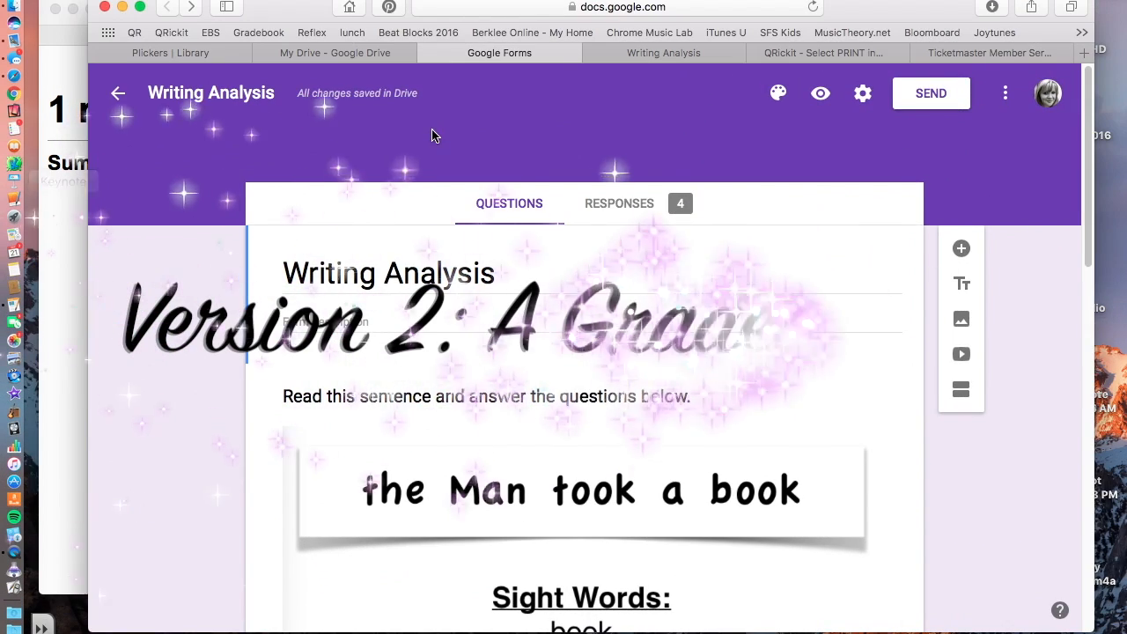
left_click_drag(328, 5, 264, 0)
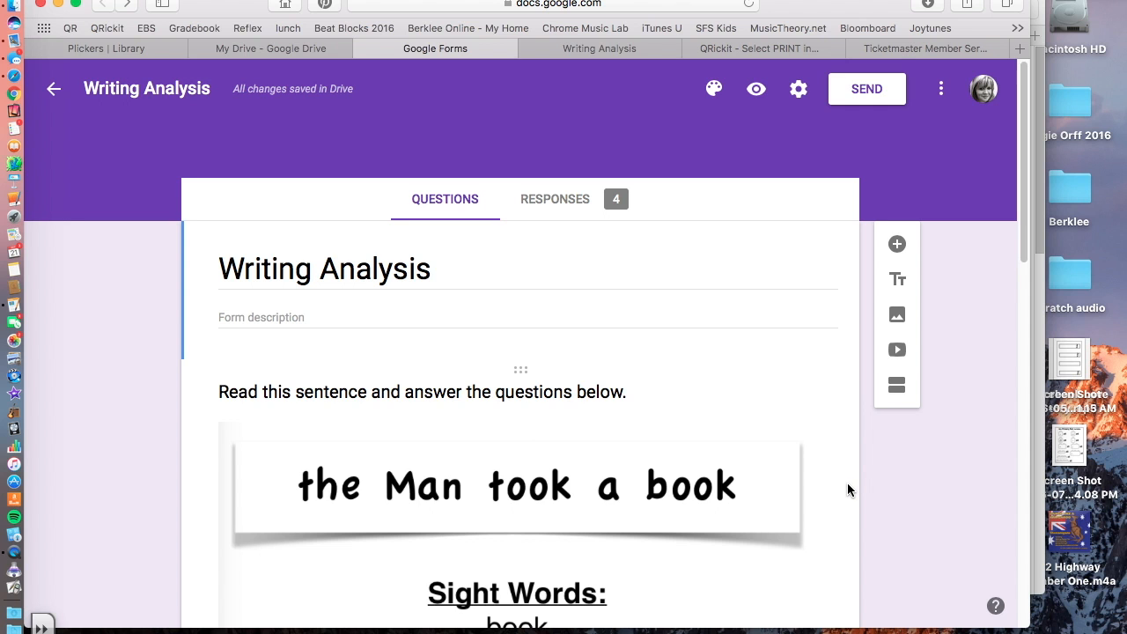
scroll(847, 484, "down", 5)
scroll(847, 484, "up", 4)
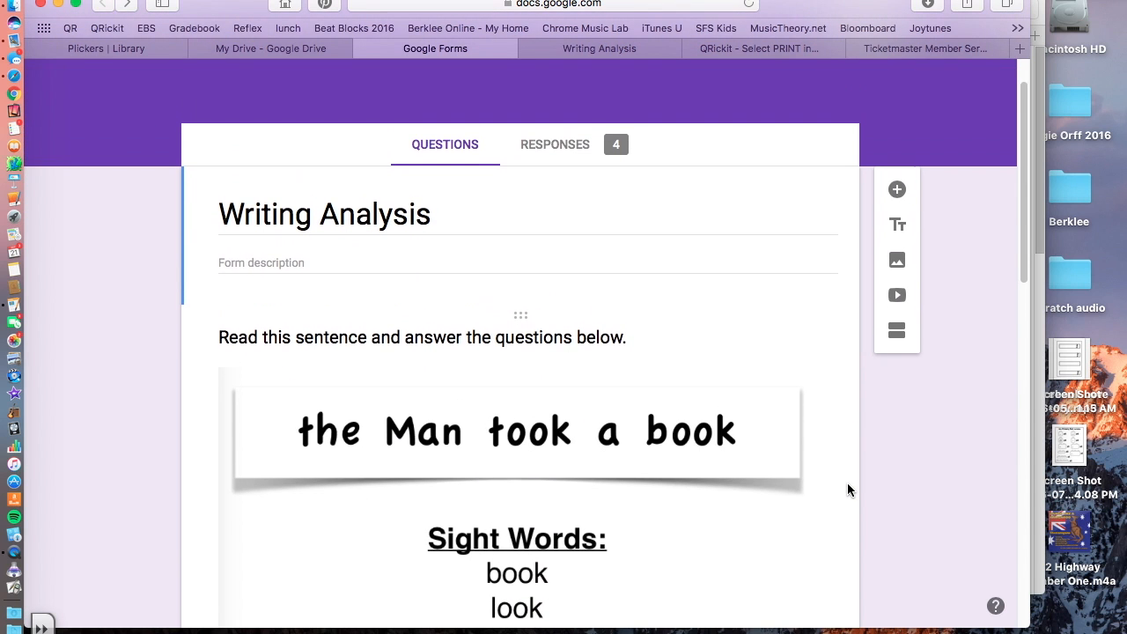
scroll(847, 484, "down", 3)
left_click(704, 324)
scroll(687, 322, "down", 5)
scroll(687, 322, "up", 1)
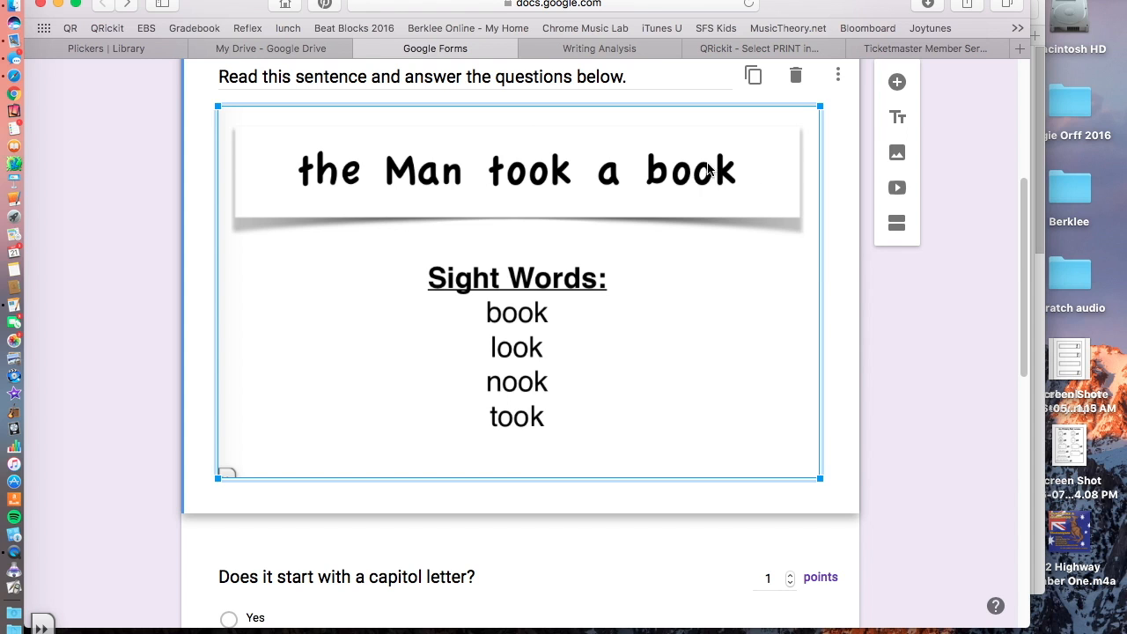
left_click(860, 464)
scroll(662, 516, "down", 6)
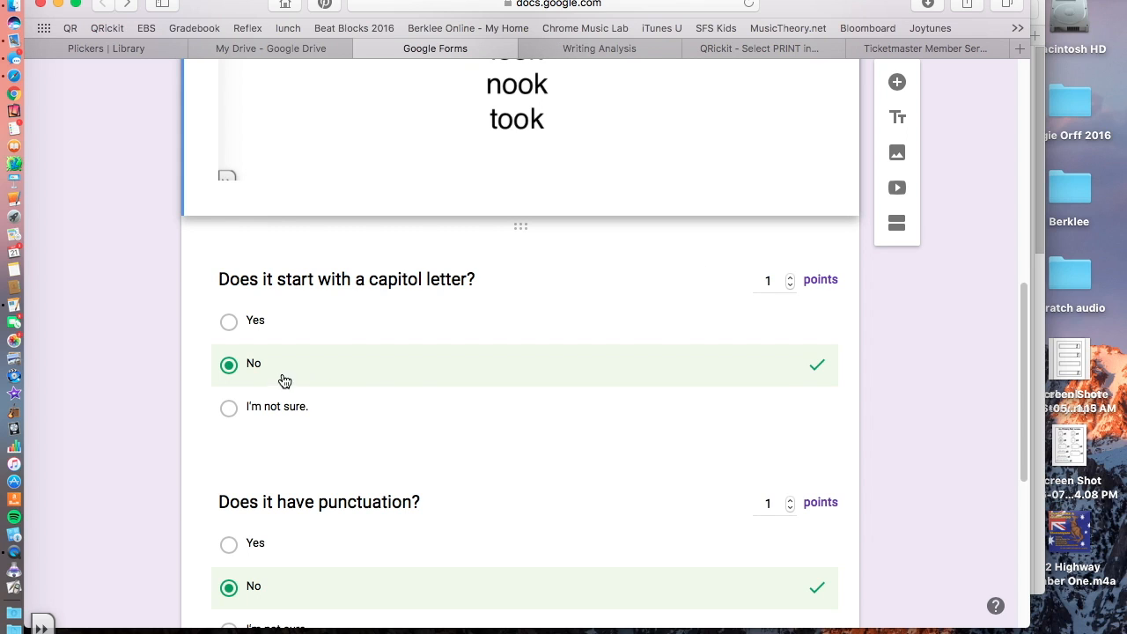
- Try adjusting the points for "Does it start with a capitol letter?", keep 1 point, and review its answer feedback
left_click(793, 280)
left_click(790, 307)
left_click(790, 315)
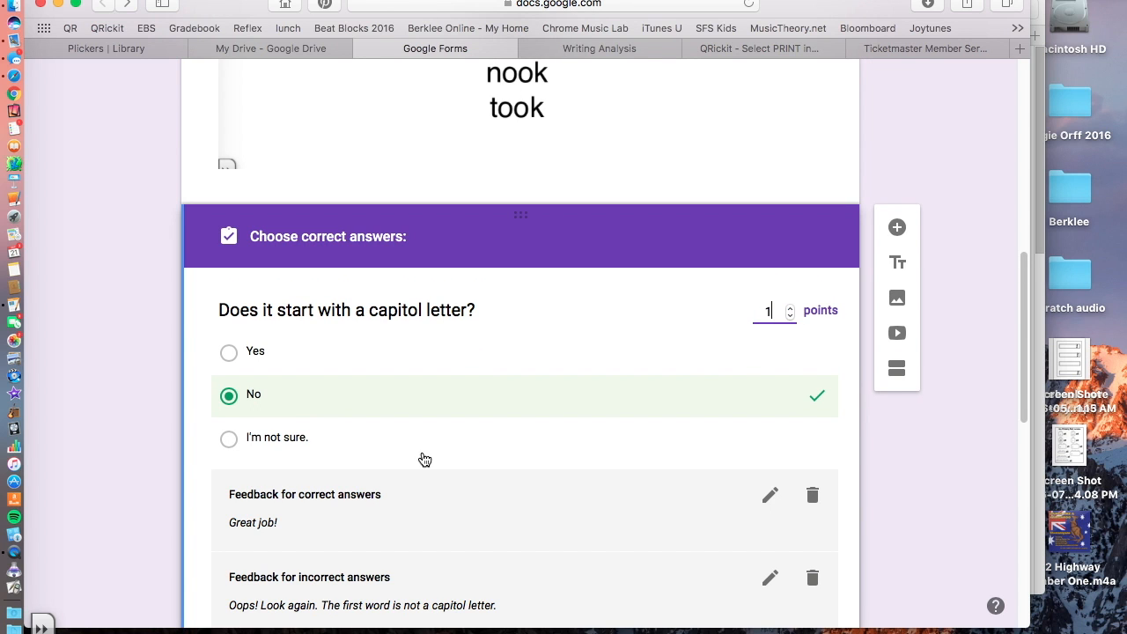
scroll(431, 390, "down", 3)
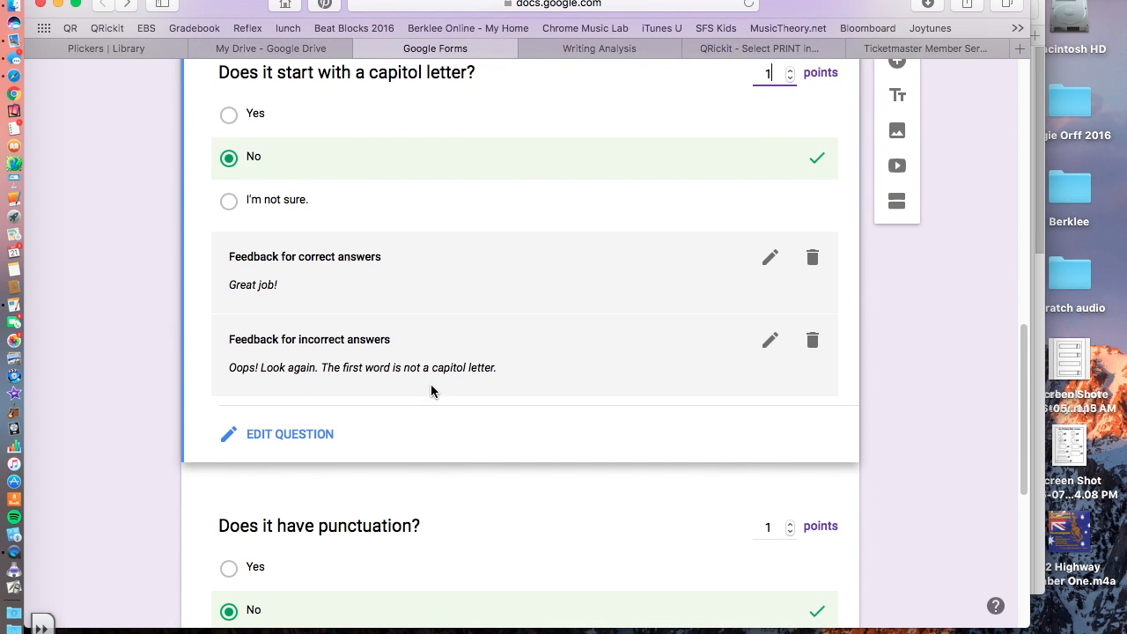
- Show the capitol letter question in editing mode, then reopen its answer key to review the correct answer and feedback
left_click(299, 434)
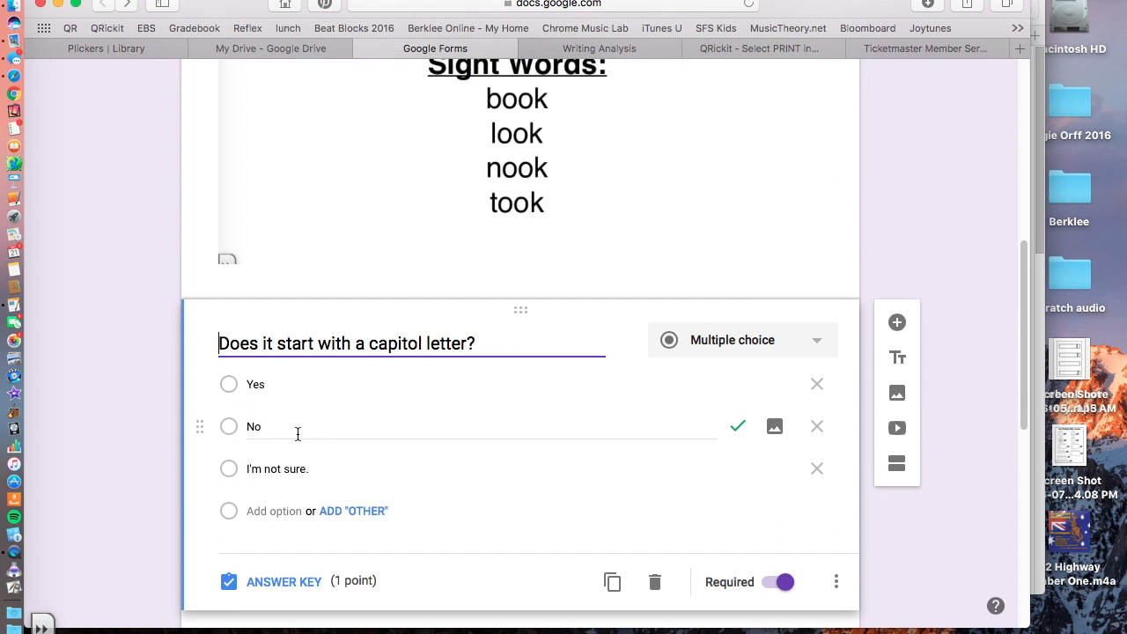
scroll(415, 435, "down", 5)
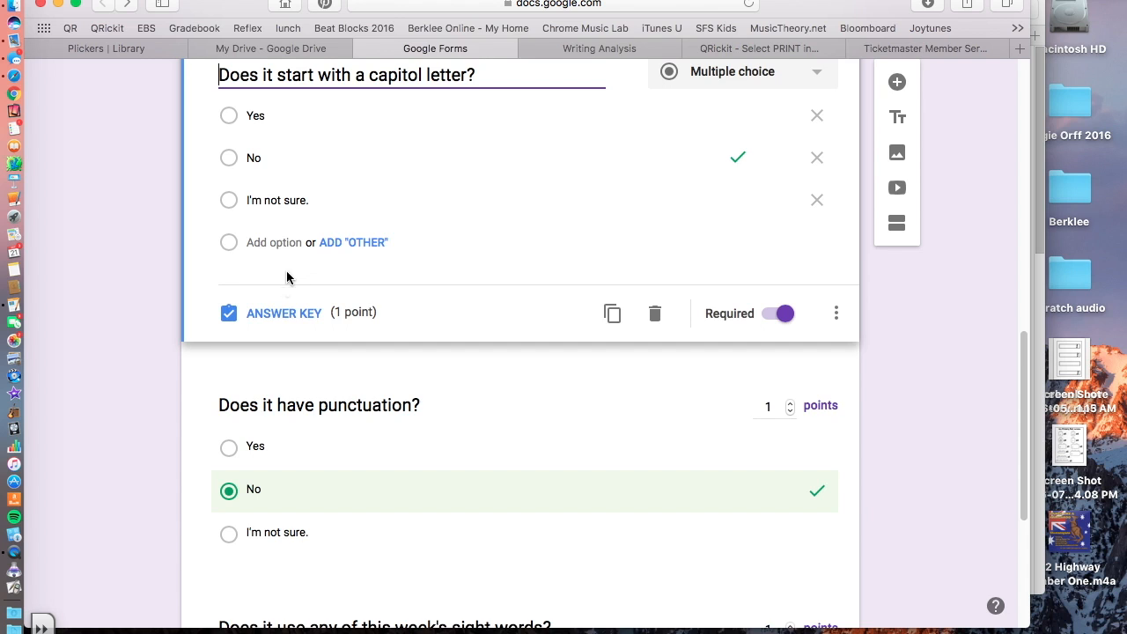
left_click(284, 315)
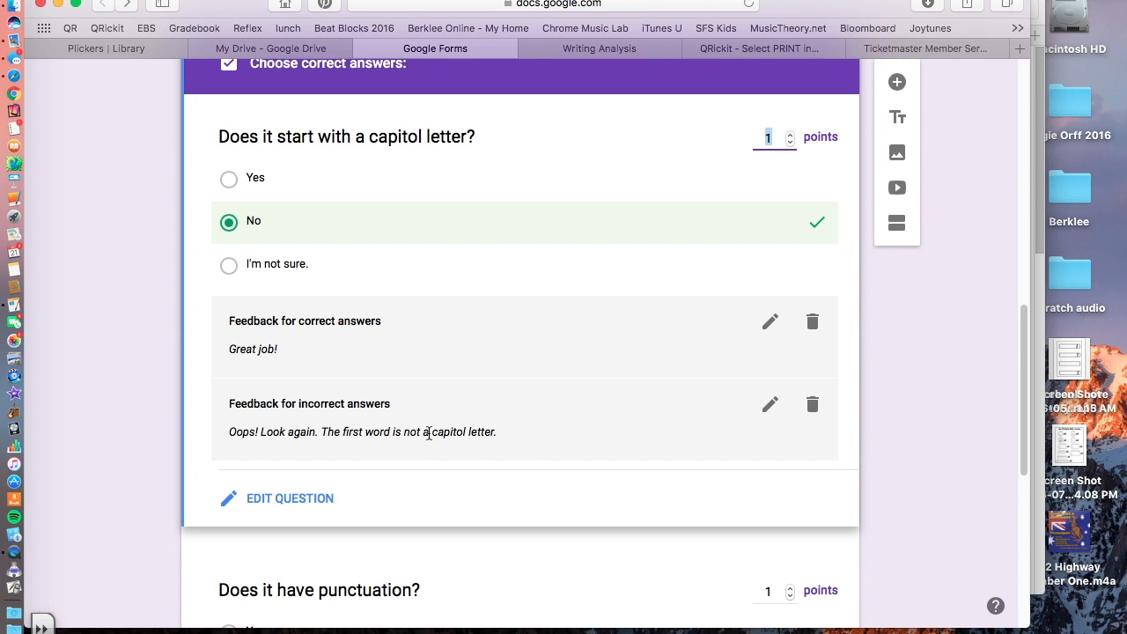
scroll(551, 428, "down", 1)
scroll(551, 427, "up", 1)
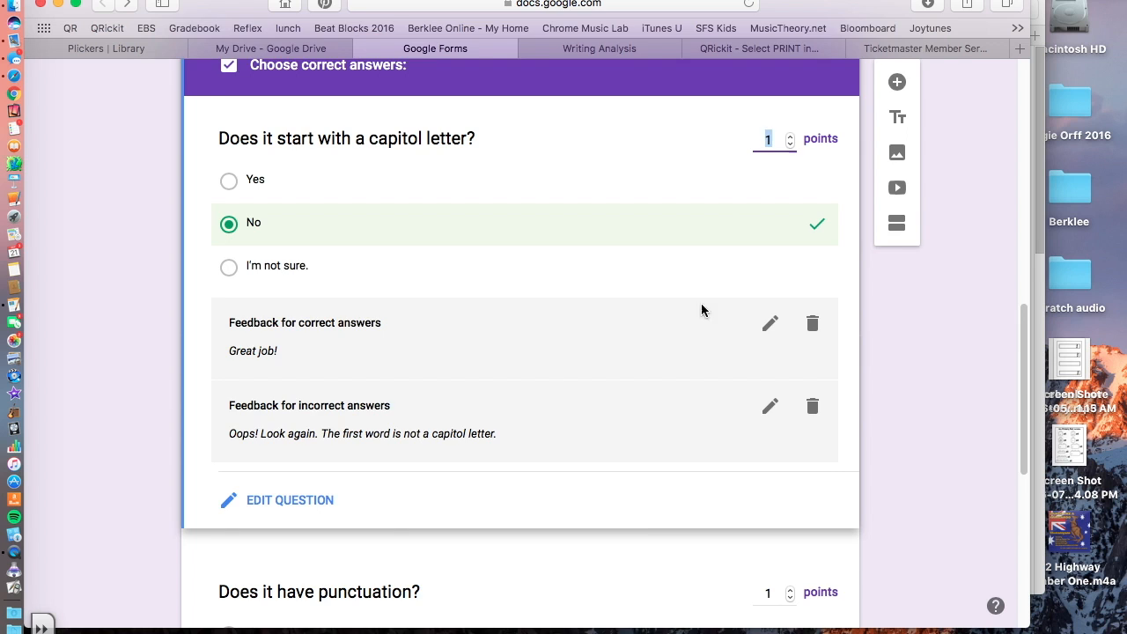
- Review the points and correct answers of the remaining Writing Analysis questions and return to the start of the form
scroll(636, 513, "down", 5)
scroll(635, 513, "down", 3)
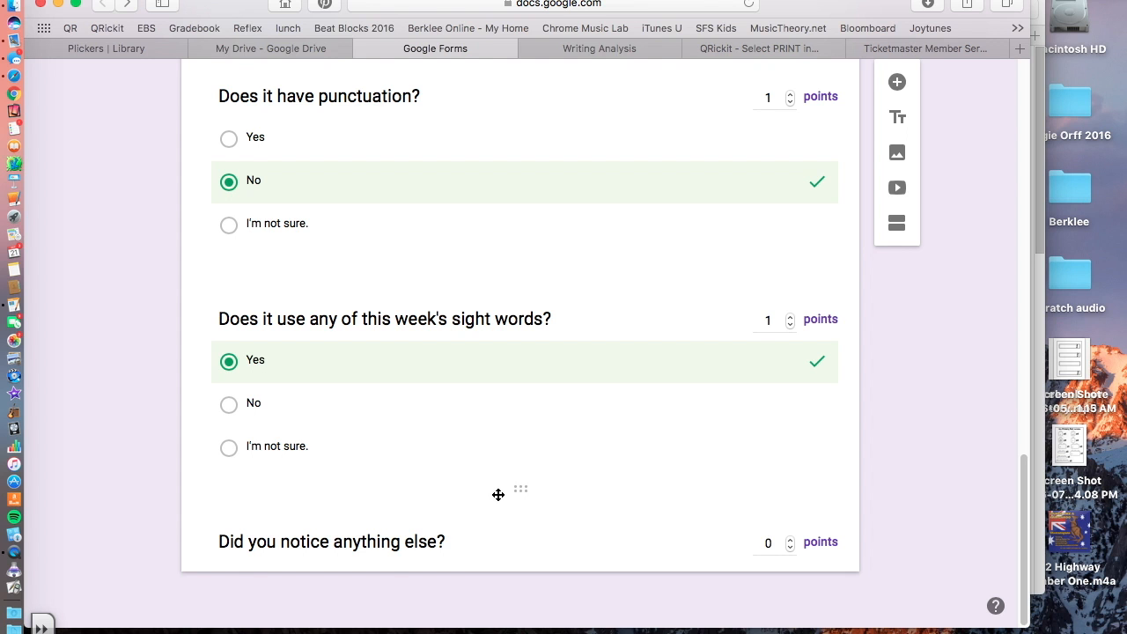
scroll(497, 494, "up", 20)
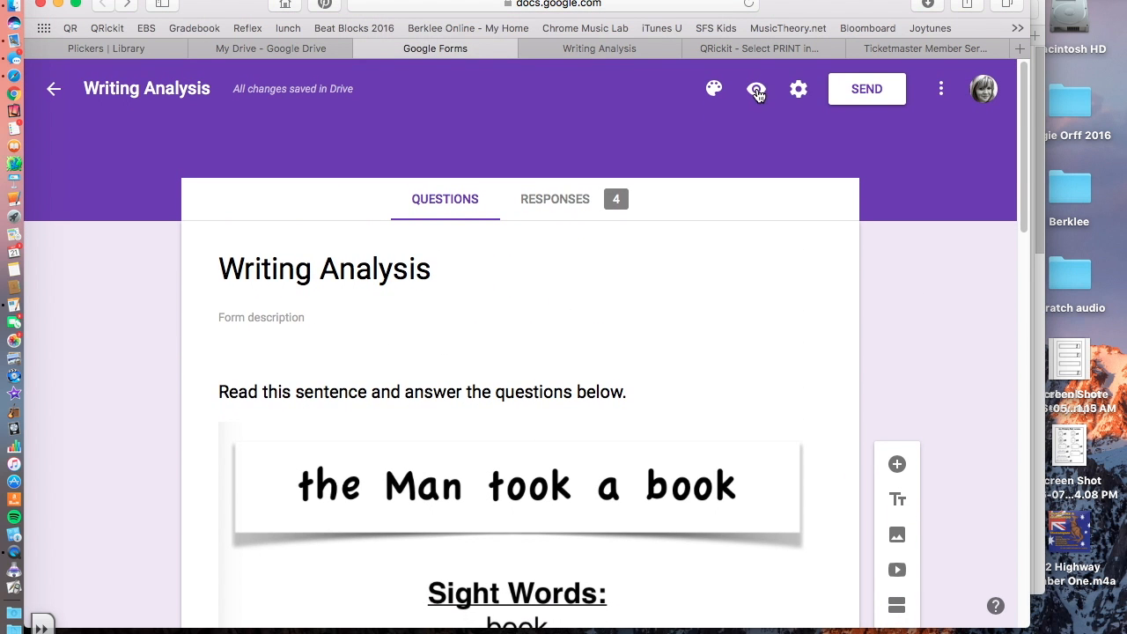
- Preview the Writing Analysis form as respondents see it and look over its sentence and questions
left_click(756, 90)
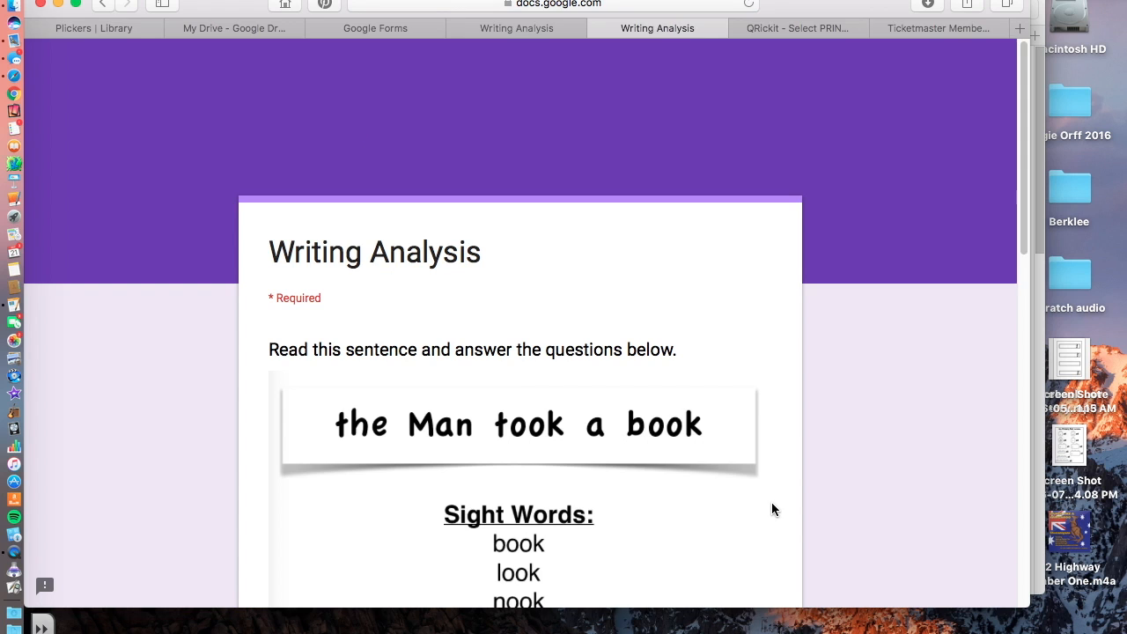
scroll(772, 509, "down", 10)
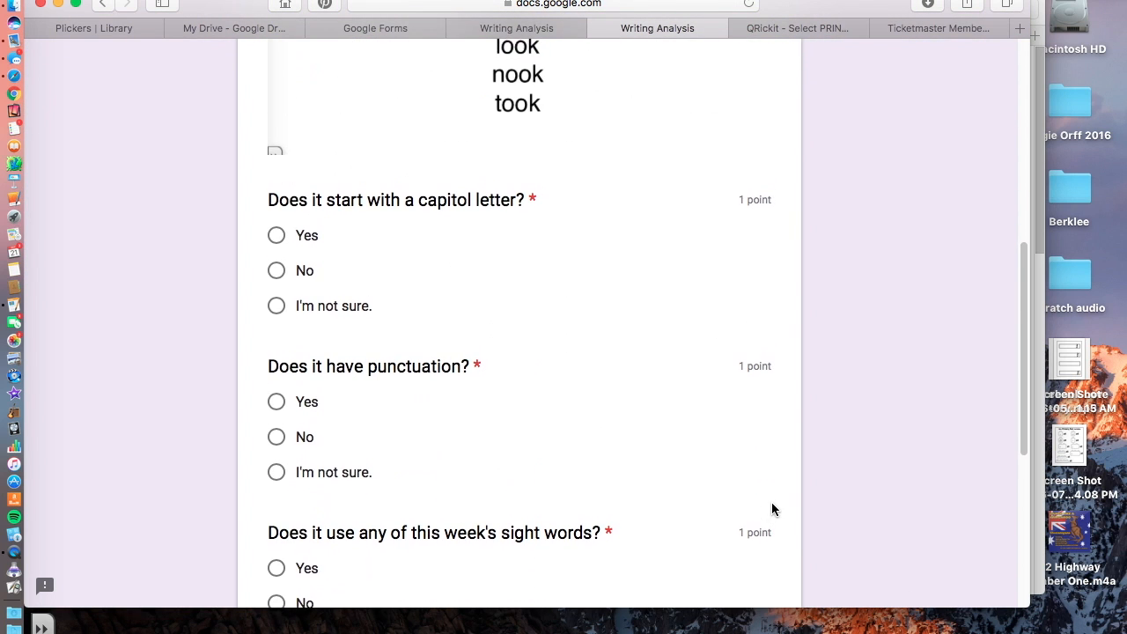
scroll(775, 507, "down", 1)
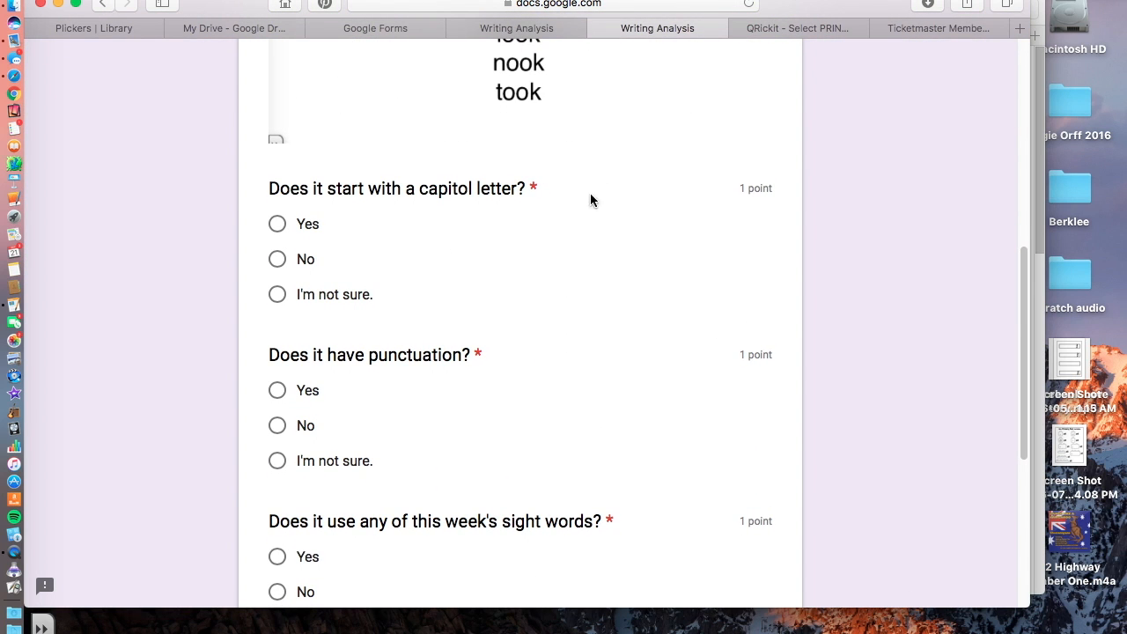
scroll(335, 251, "up", 5)
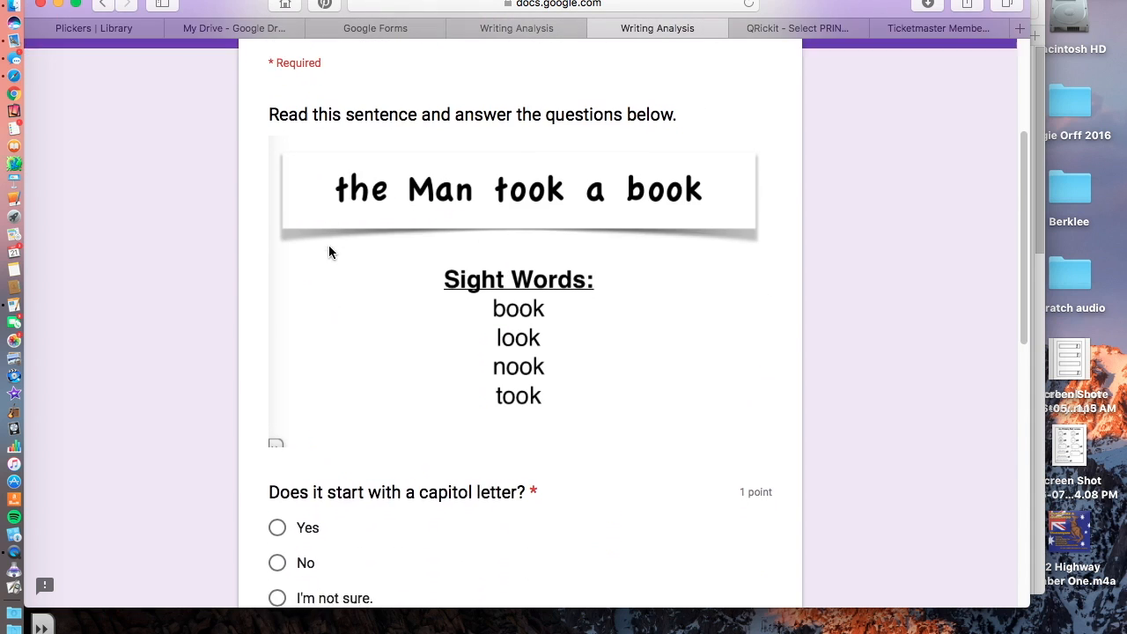
scroll(404, 458, "down", 2)
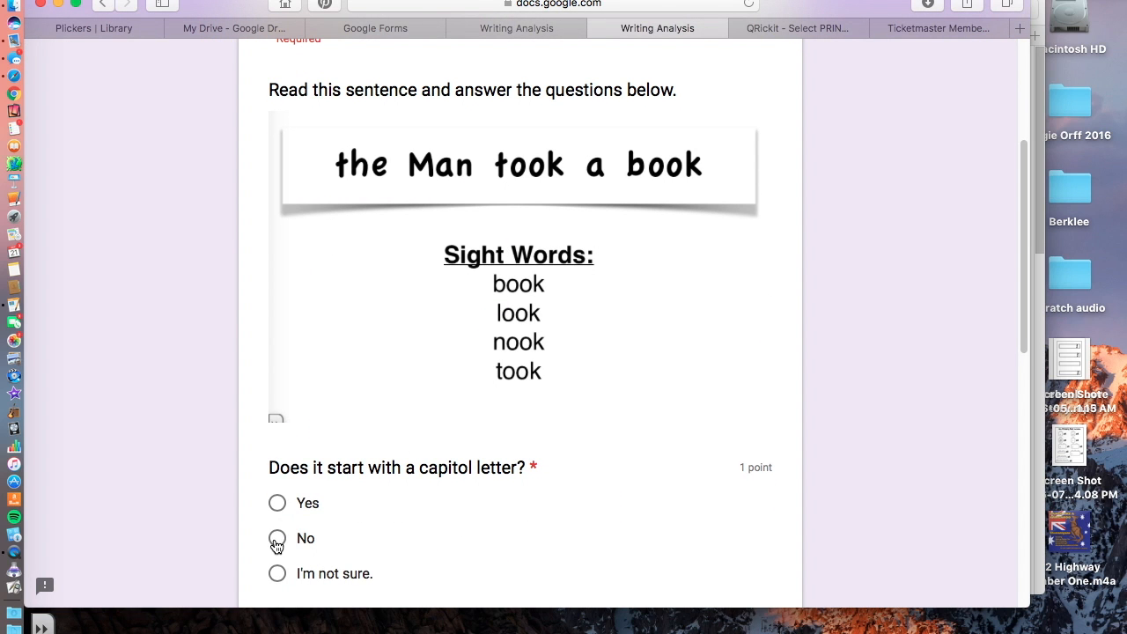
- Answer "No" to the capitol letter question and "Yes" to the punctuation question
left_click(277, 540)
scroll(515, 585, "down", 5)
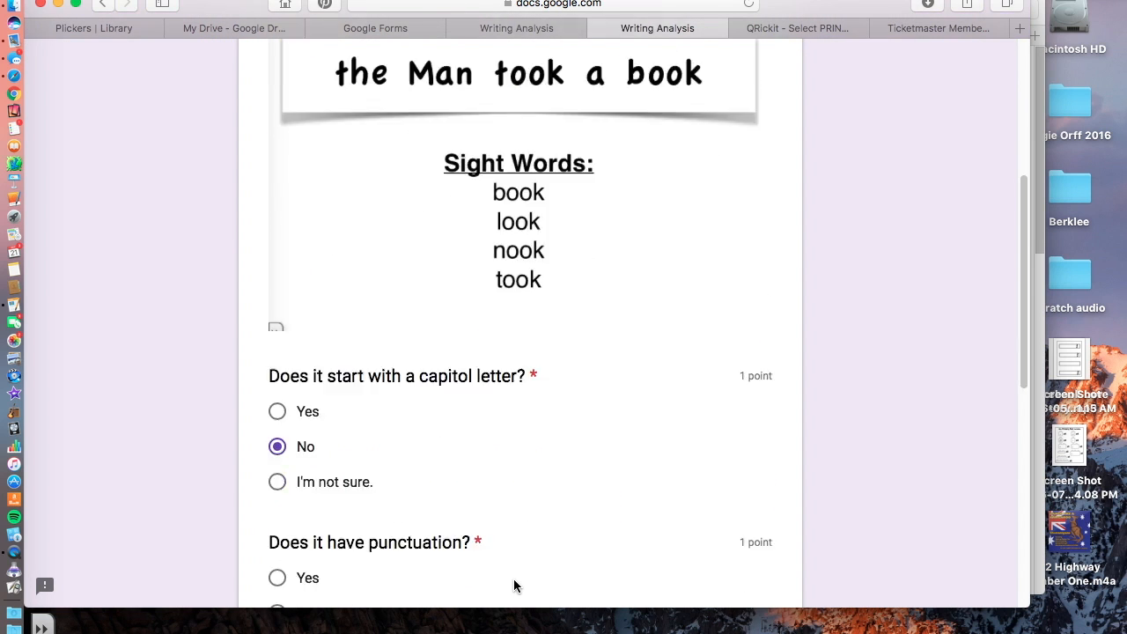
scroll(515, 585, "up", 3)
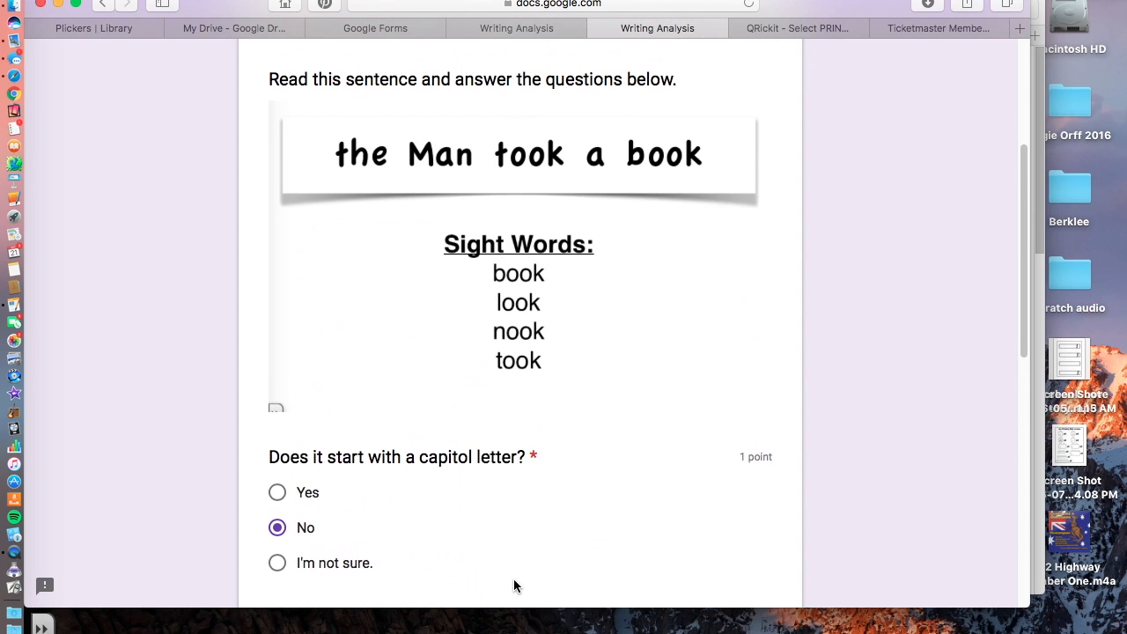
scroll(515, 586, "down", 5)
left_click(277, 220)
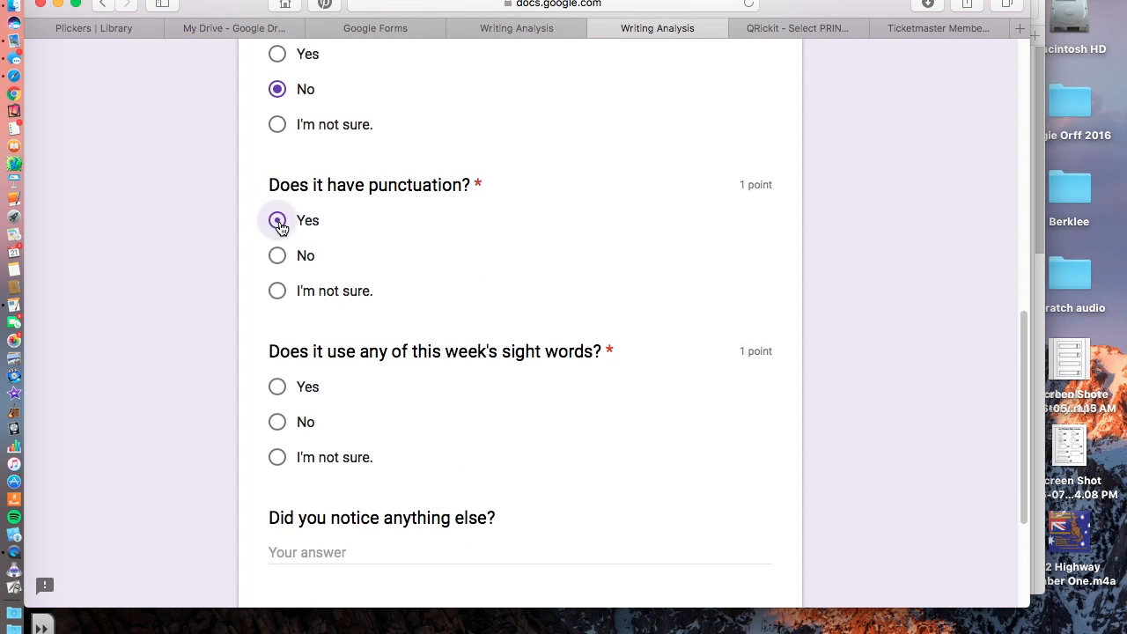
- Answer "I'm not sure." to the sight words question and enter "Man is upper case" for "Did you notice anything else?"
scroll(507, 410, "down", 2)
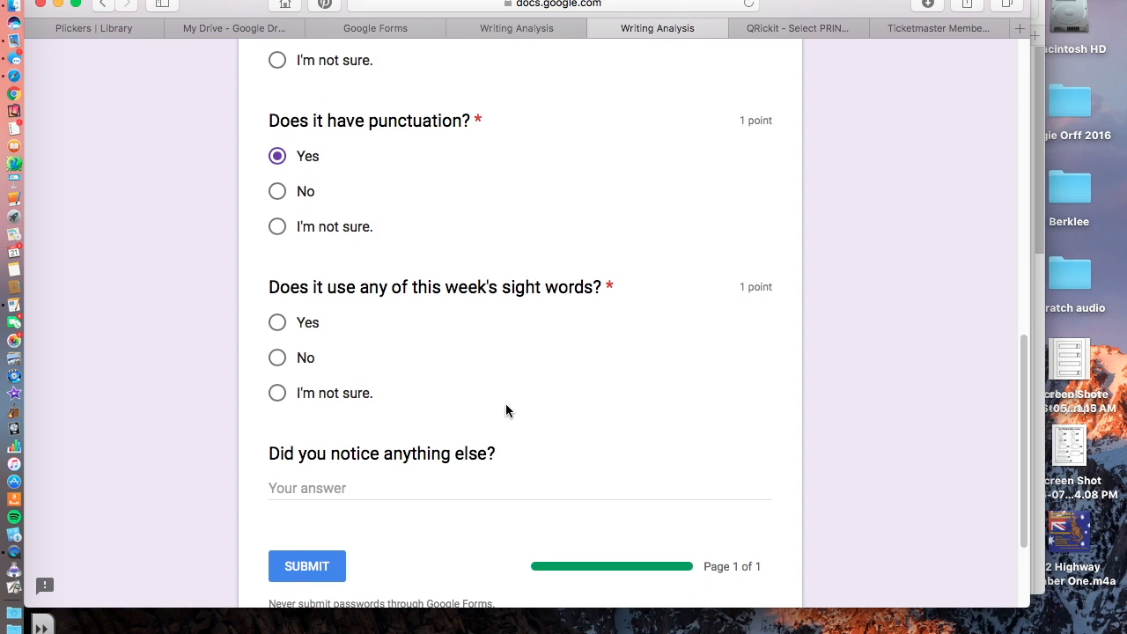
left_click(277, 393)
scroll(497, 419, "down", 4)
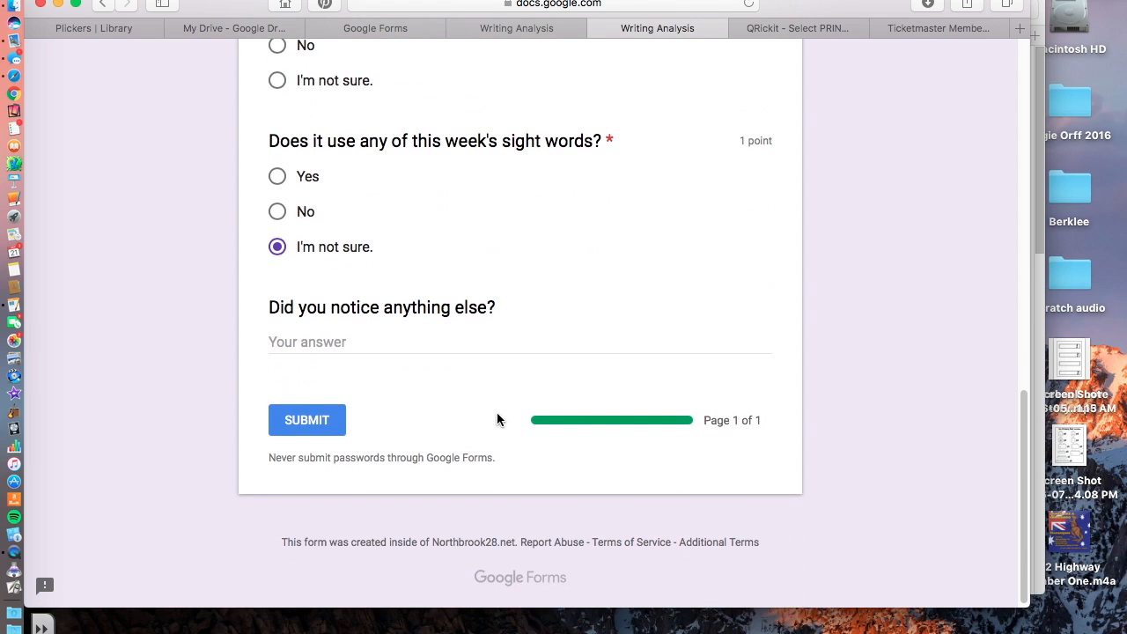
left_click(329, 340)
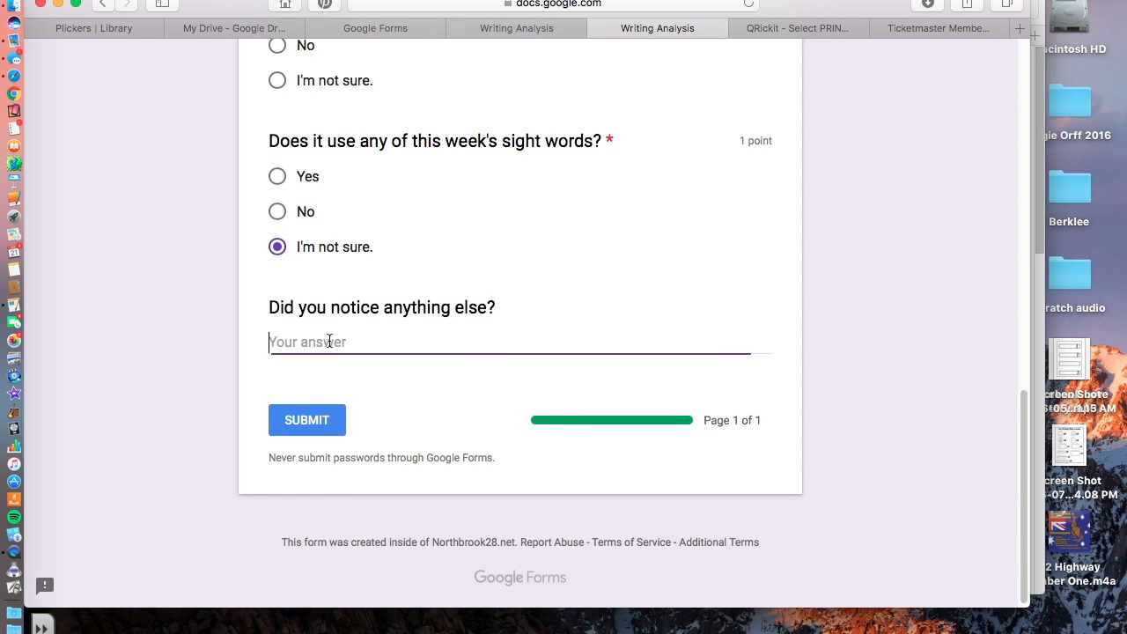
type("Man is upper case")
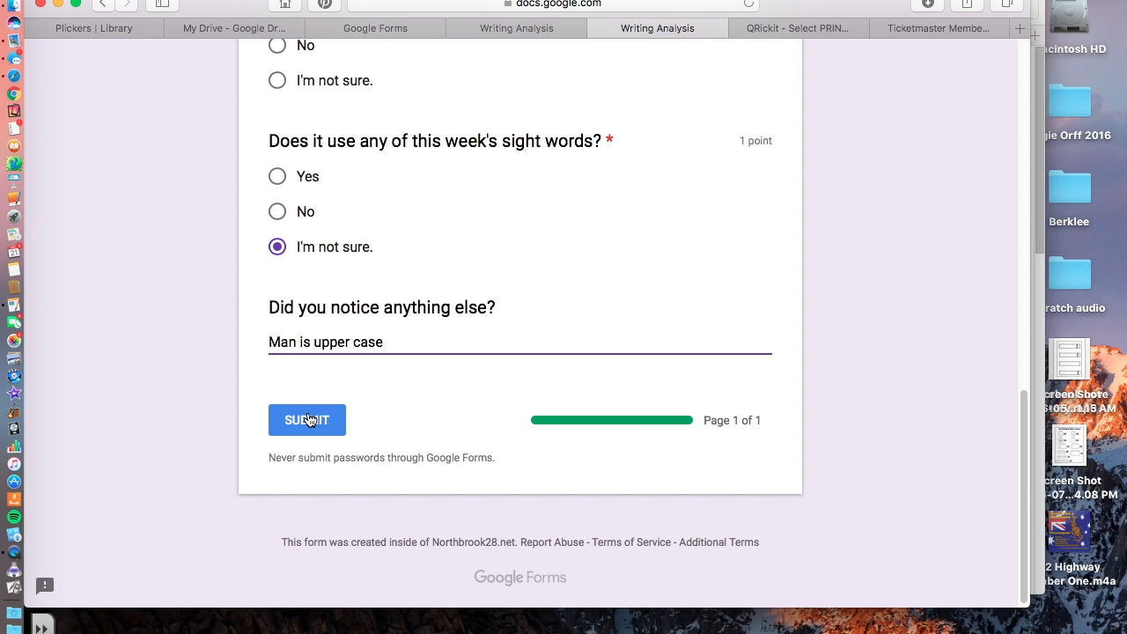
- Submit the completed Writing Analysis response and open its score
left_click(308, 420)
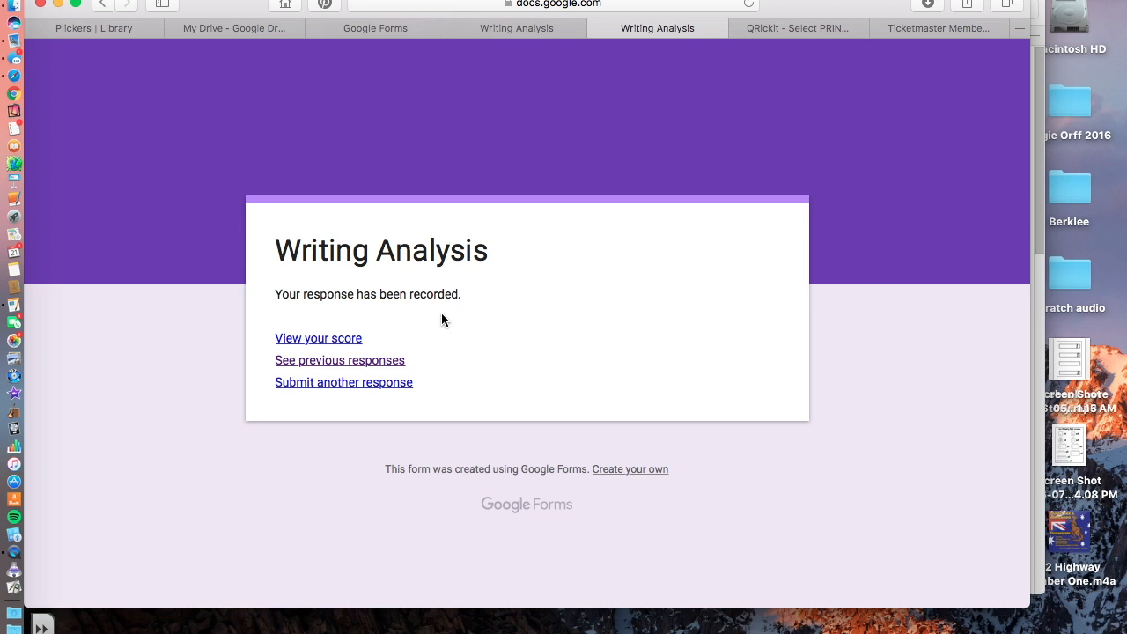
left_click(319, 340)
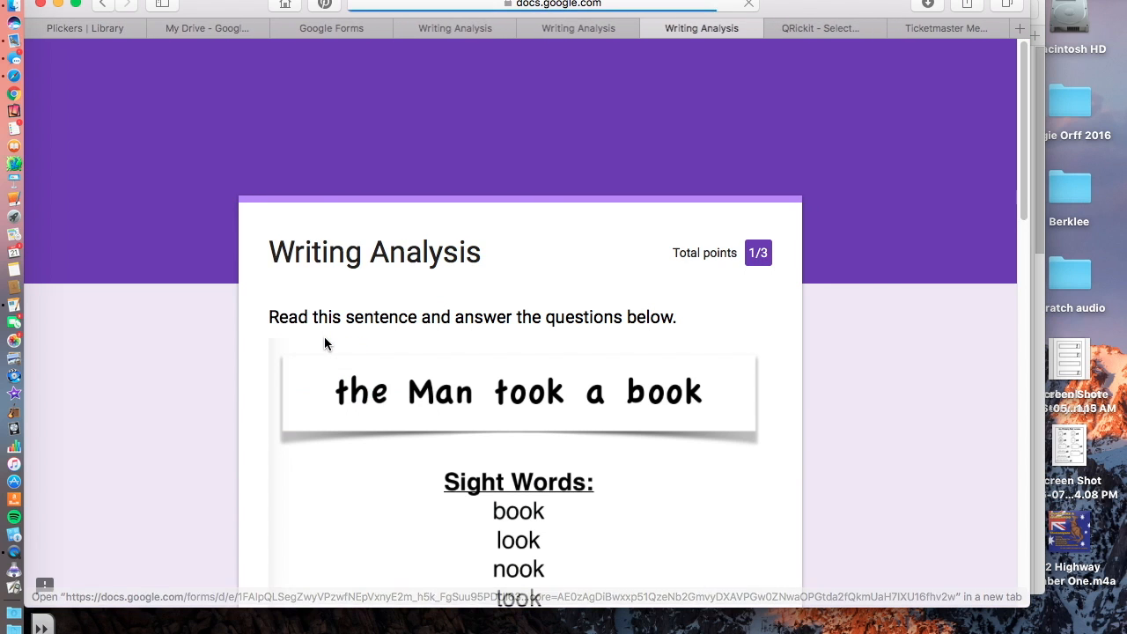
- Review the graded response question by question, including correct answers and feedback, and return to the total points
scroll(719, 483, "down", 3)
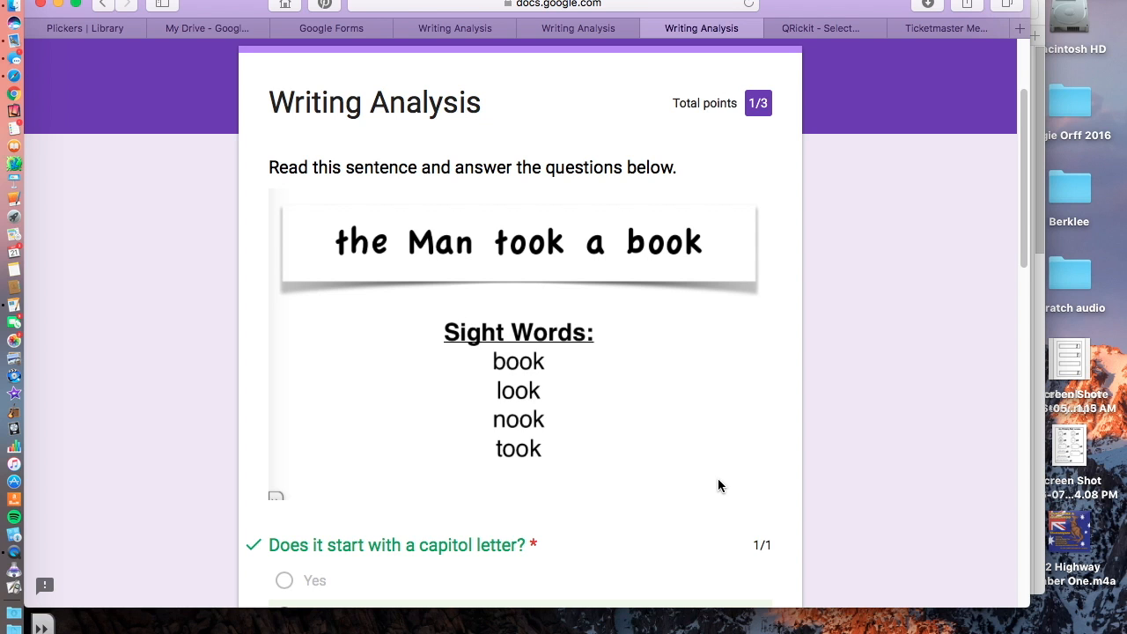
scroll(718, 484, "down", 6)
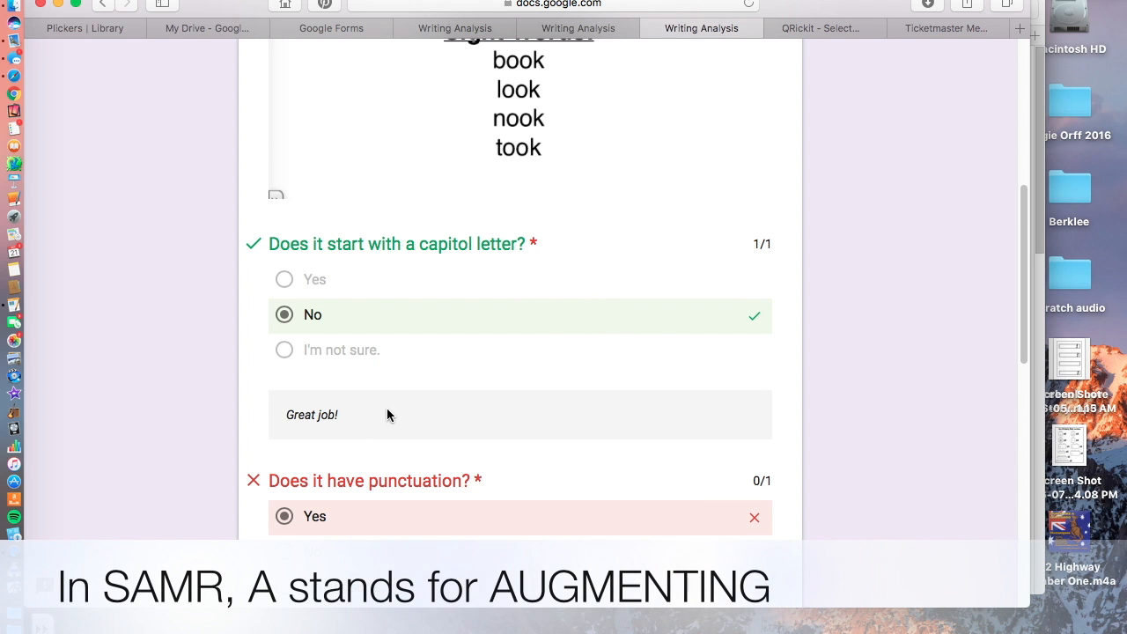
scroll(387, 410, "down", 3)
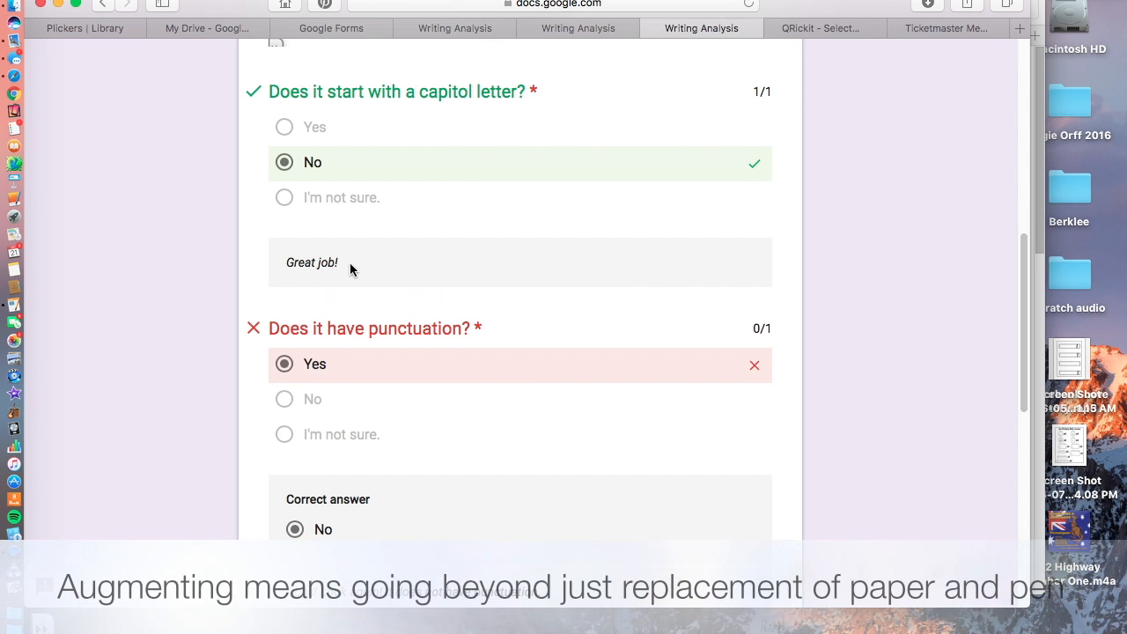
scroll(442, 467, "down", 3)
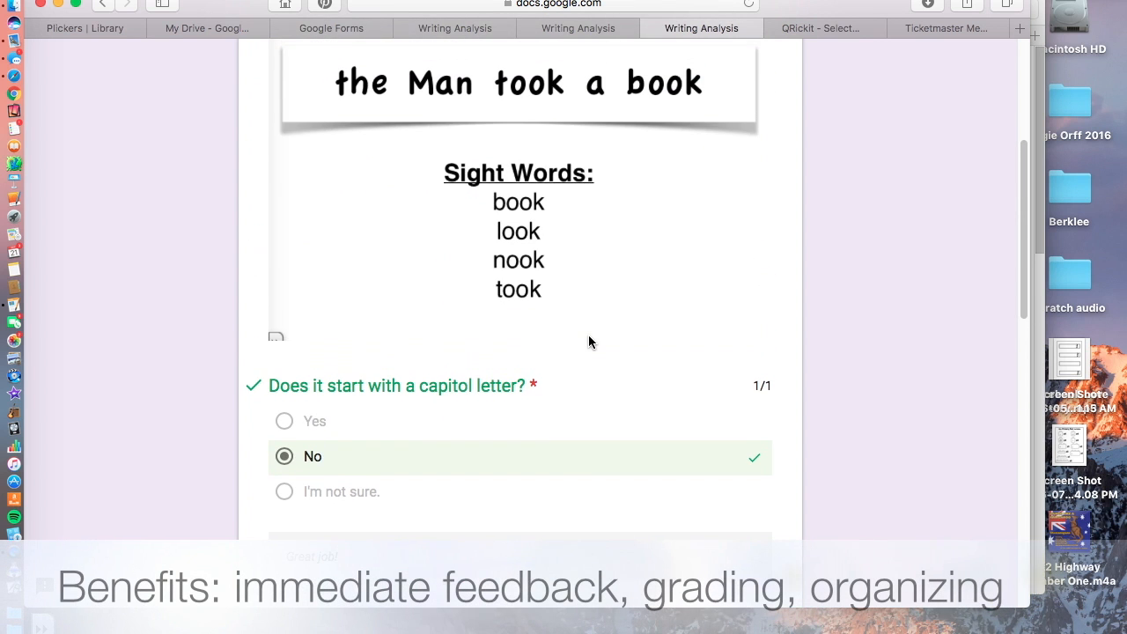
scroll(588, 340, "down", 6)
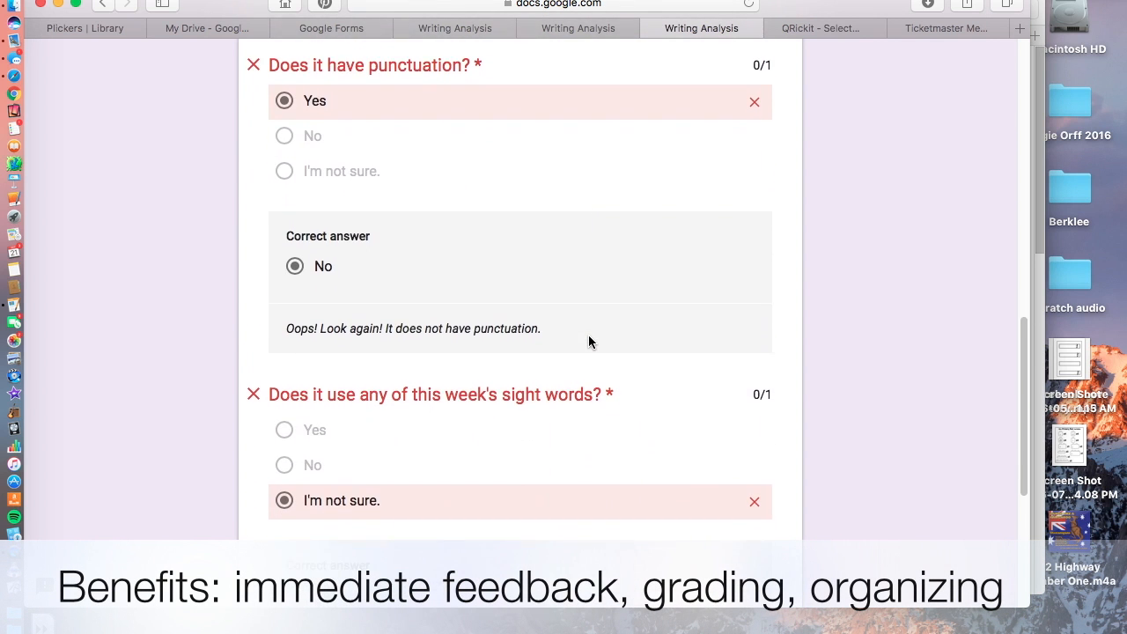
scroll(588, 340, "down", 5)
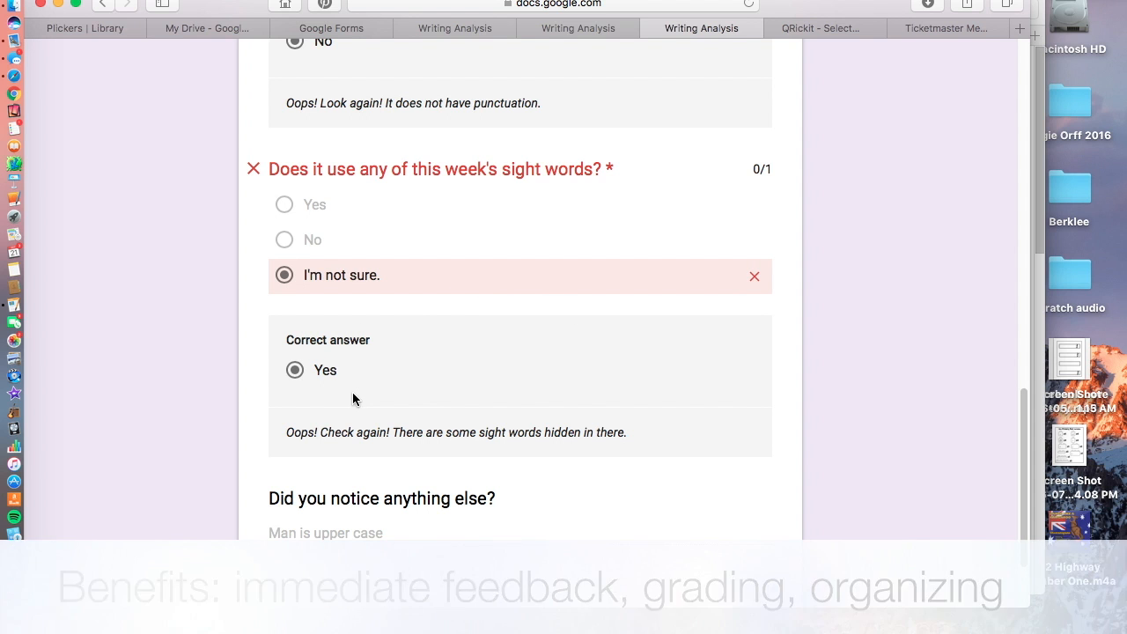
scroll(538, 471, "down", 2)
scroll(538, 471, "up", 5)
scroll(540, 474, "up", 10)
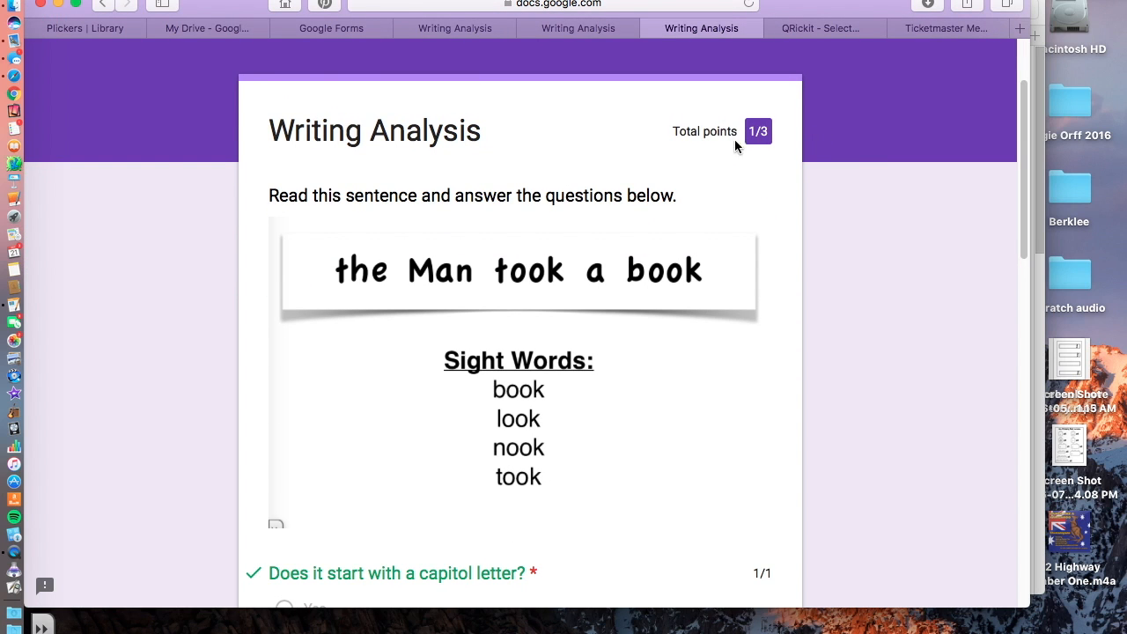
- Return to the Writing Analysis form editor and look through the summary of its responses, from the score insights to the written answers
left_click(608, 29)
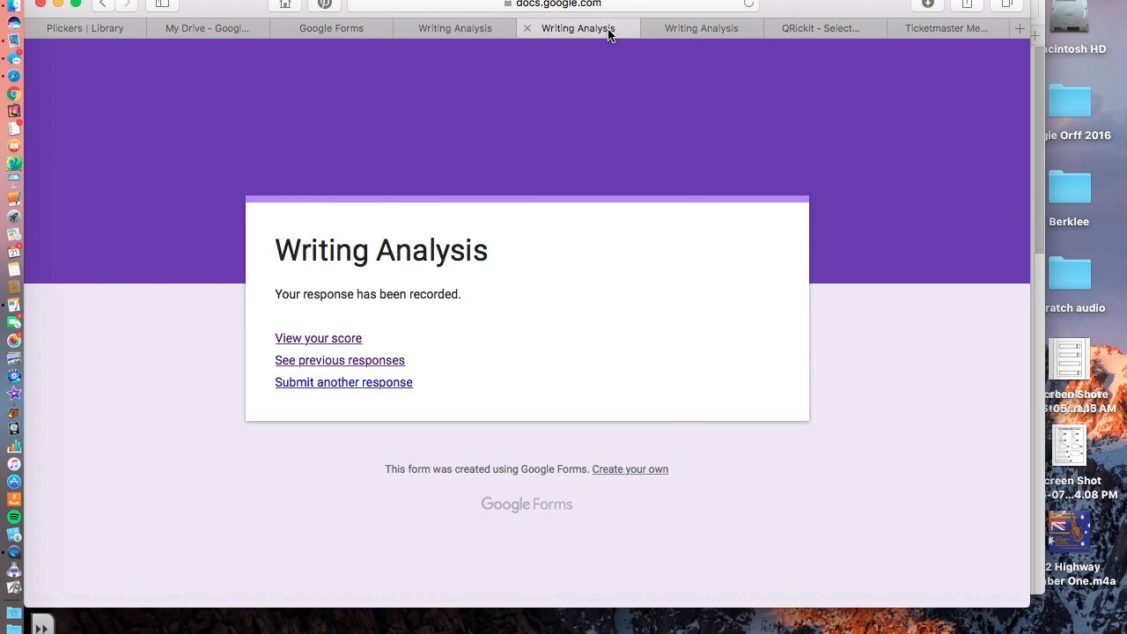
left_click(485, 29)
left_click(366, 39)
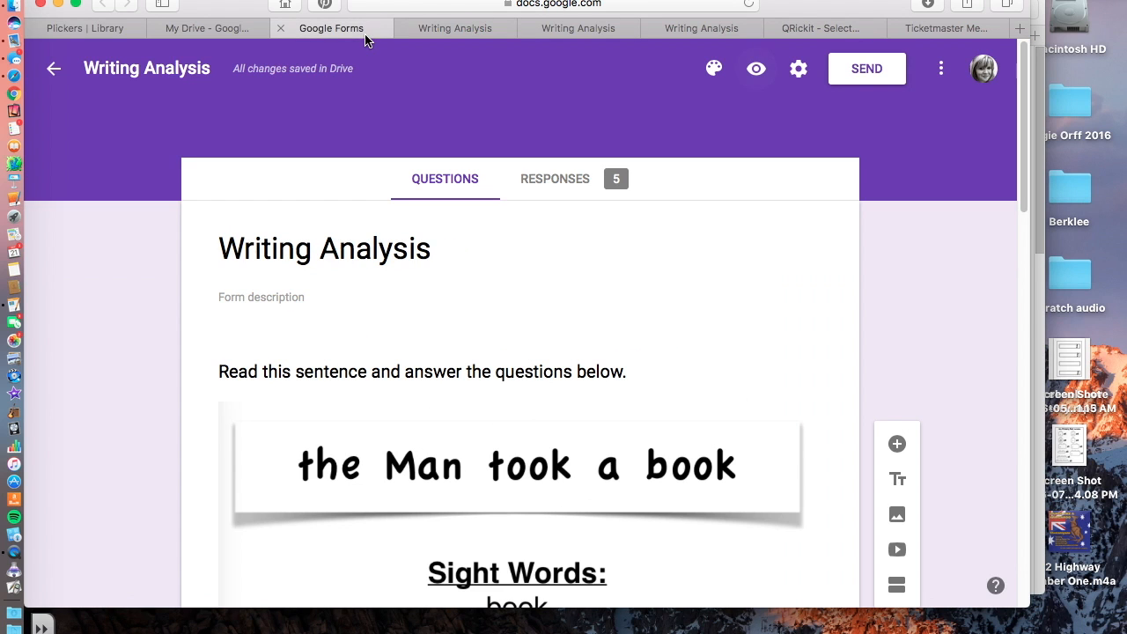
left_click(554, 179)
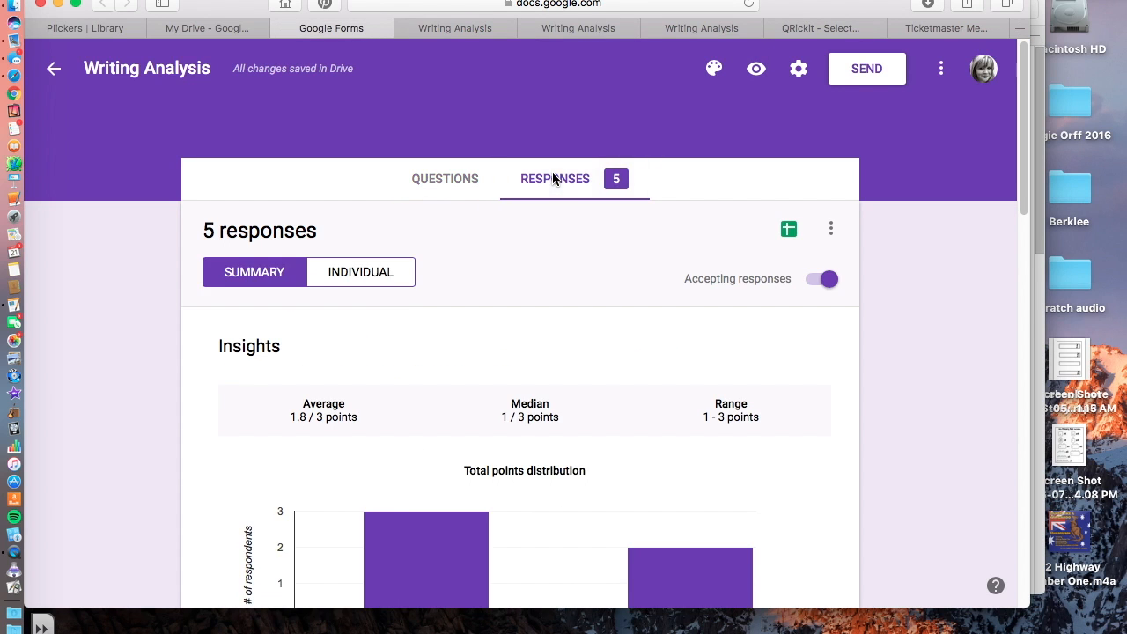
scroll(528, 342, "down", 5)
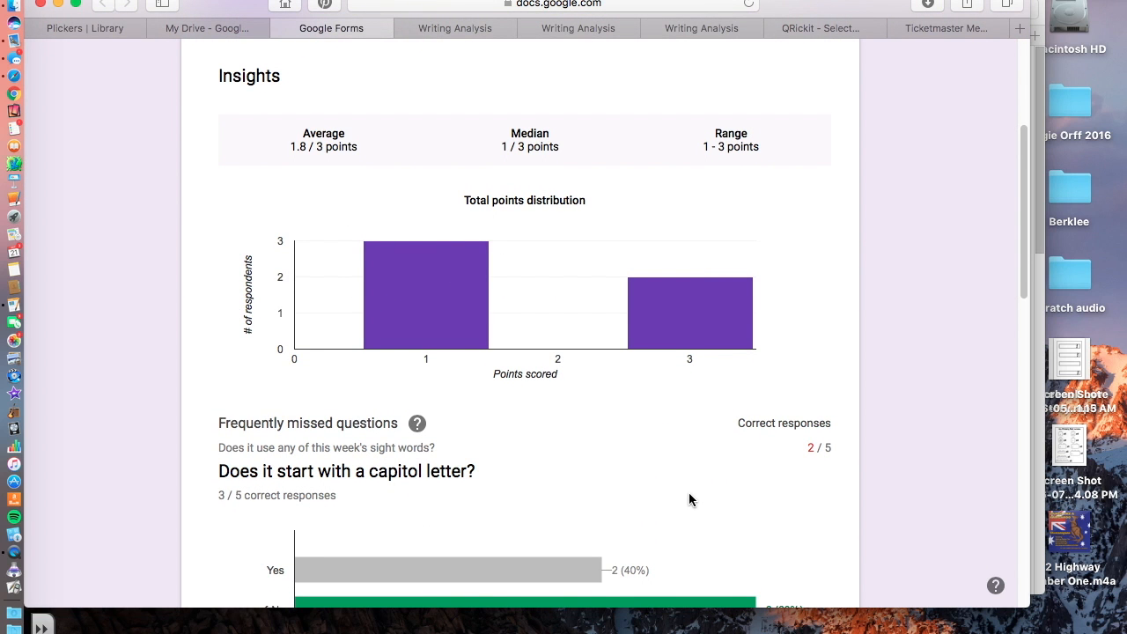
scroll(689, 499, "down", 2)
scroll(690, 495, "down", 8)
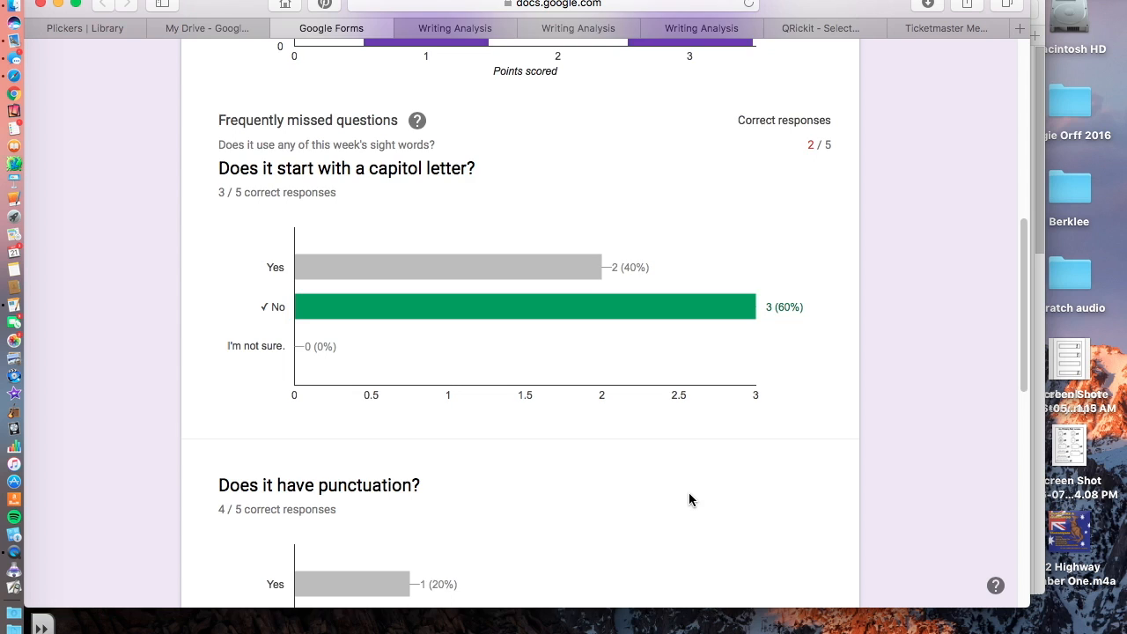
scroll(690, 499, "down", 9)
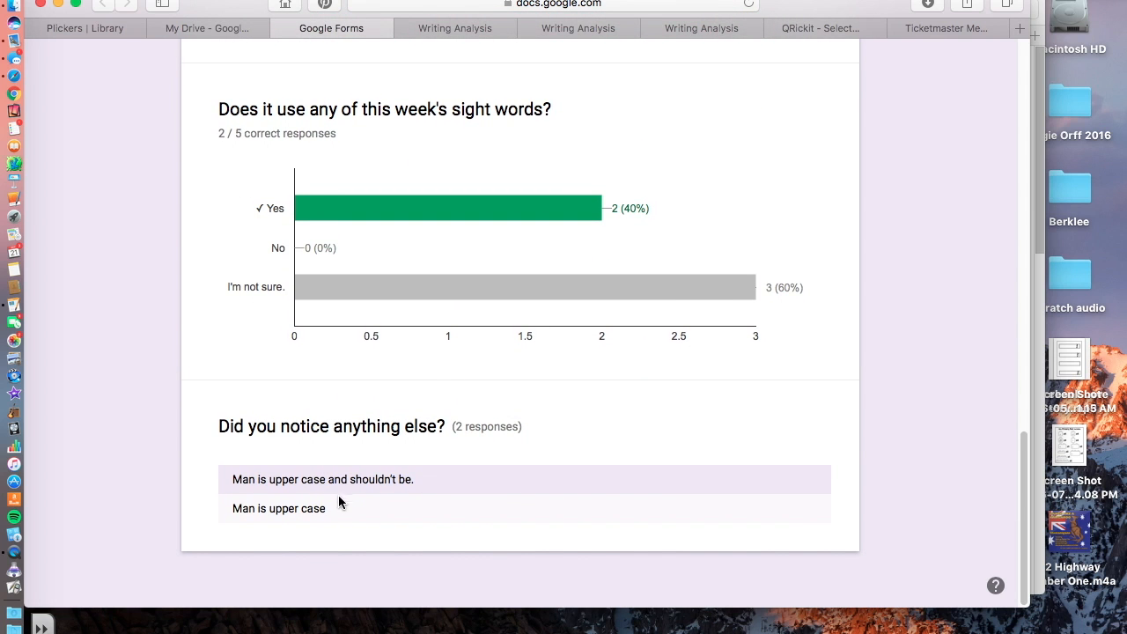
scroll(521, 496, "up", 20)
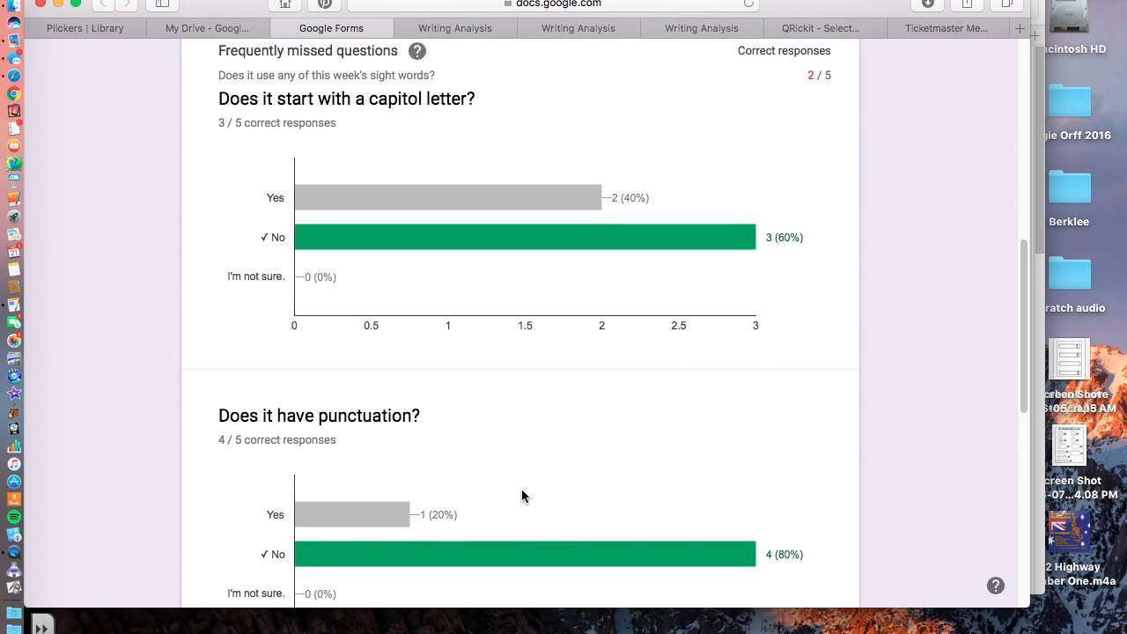
scroll(529, 440, "up", 3)
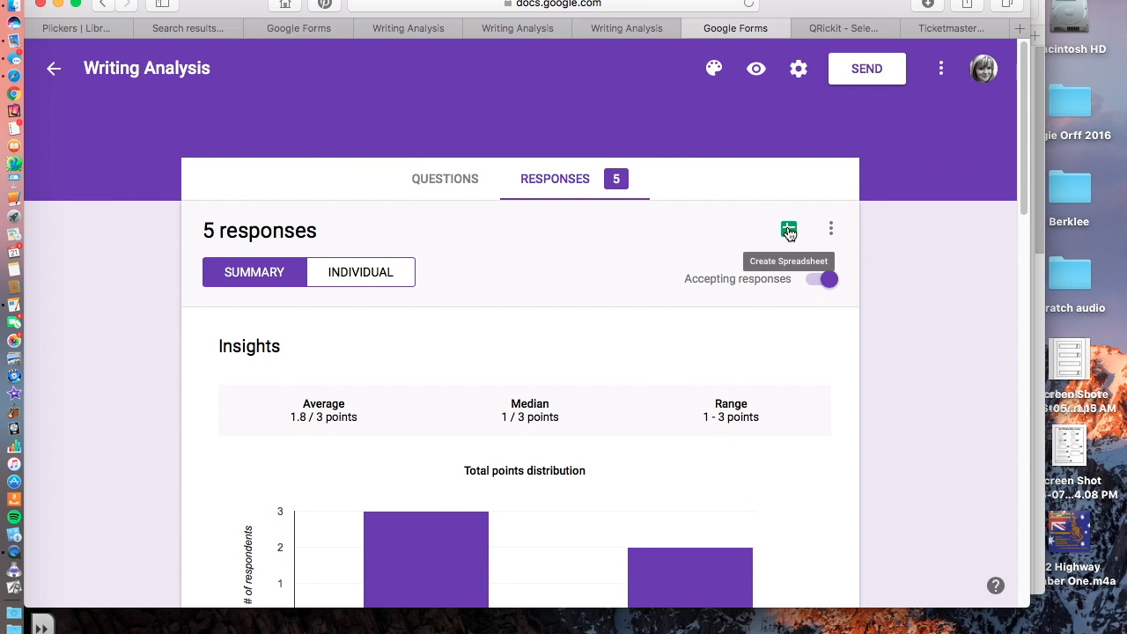
- Create a new spreadsheet for the Writing Analysis form's responses and select a timestamp in it
left_click(788, 229)
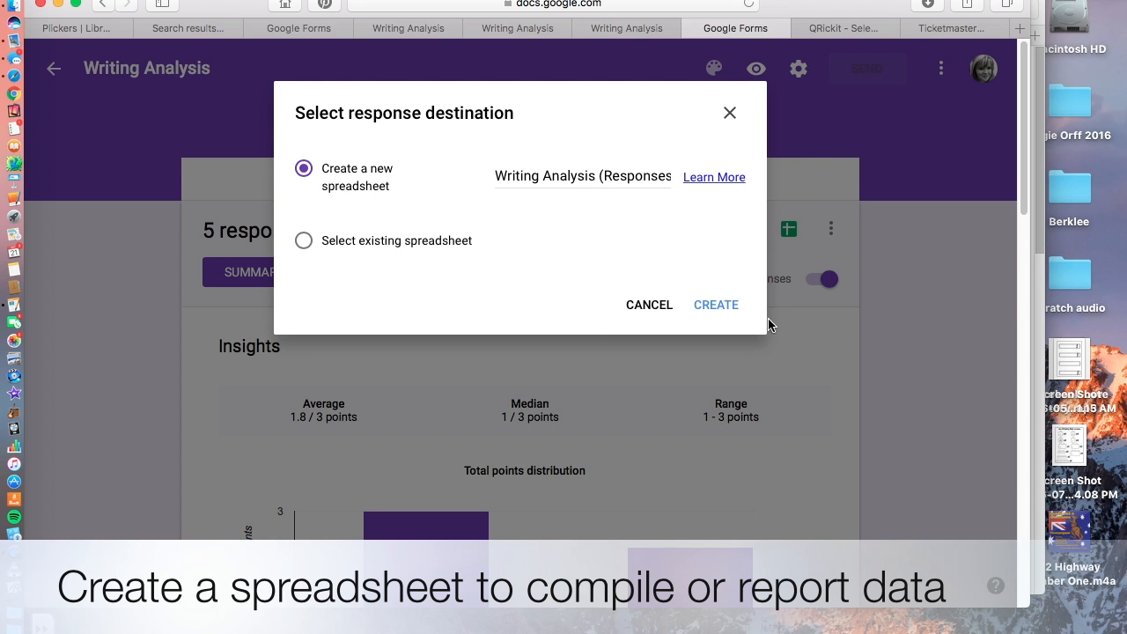
left_click(717, 305)
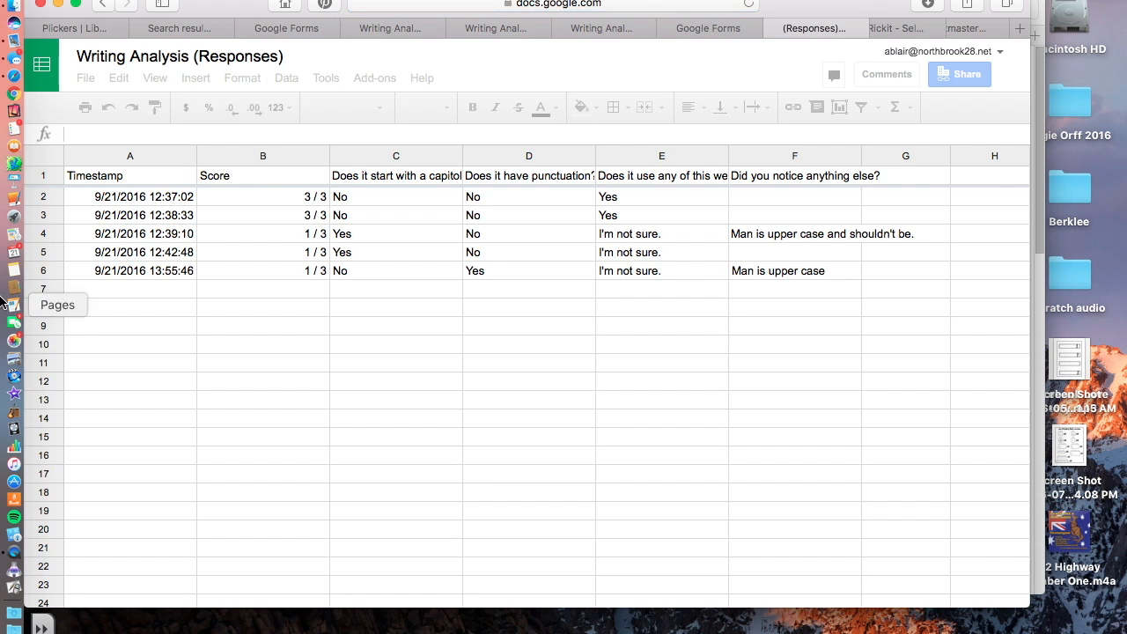
left_click(125, 214)
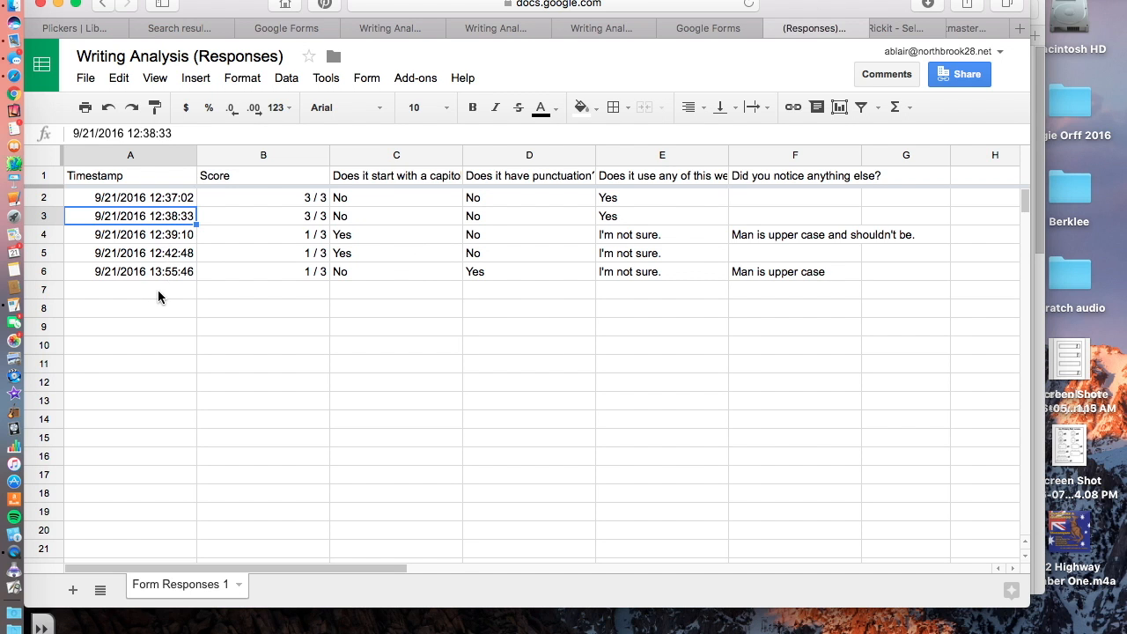
- Move the spreadsheet window aside and switch to the 3rd Grade Expressive Movement form editor in the other browser window
left_click_drag(238, 1, 247, 167)
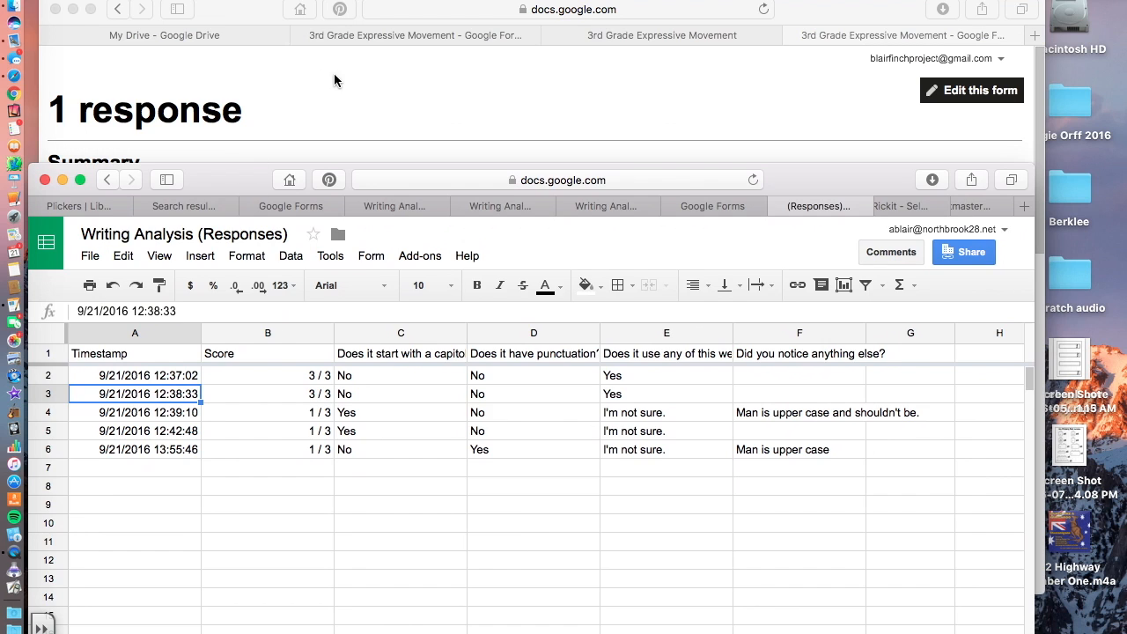
left_click(317, 78)
left_click(385, 35)
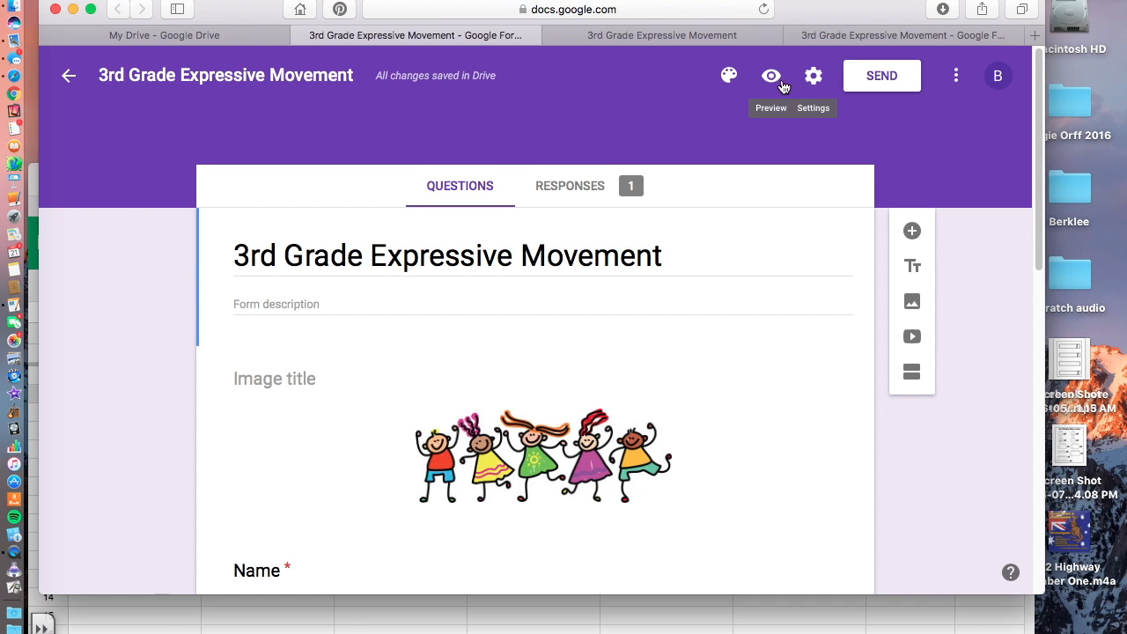
- Open the 3rd Grade Expressive Movement form's responses, dismiss the tip about individual responses, and create a new spreadsheet for them
left_click(588, 185)
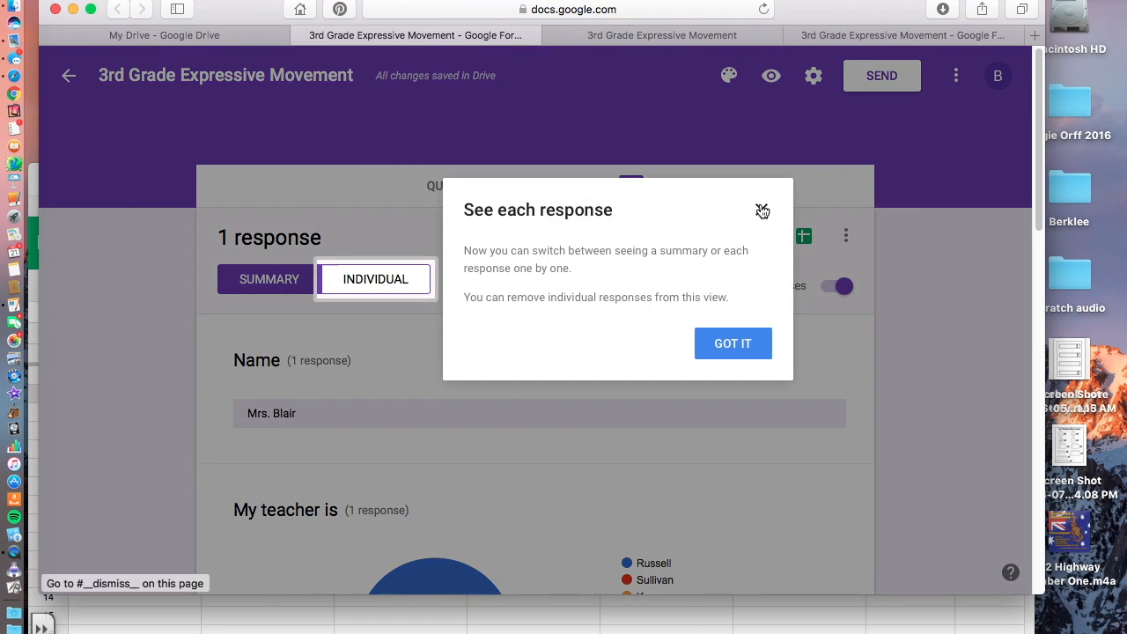
left_click(761, 211)
left_click(803, 236)
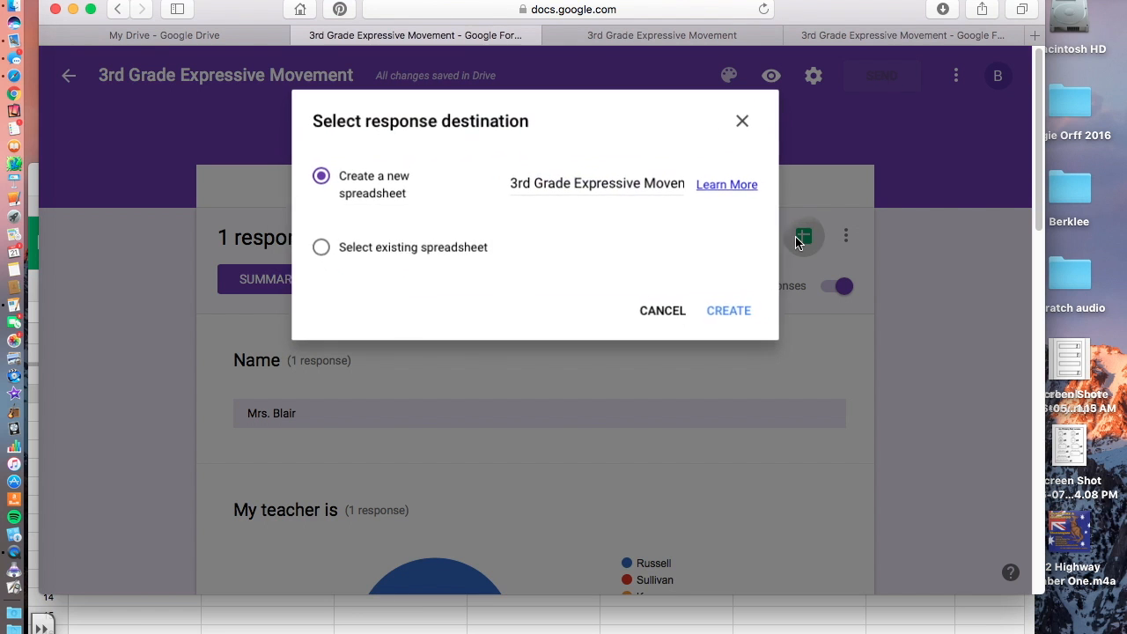
left_click(720, 311)
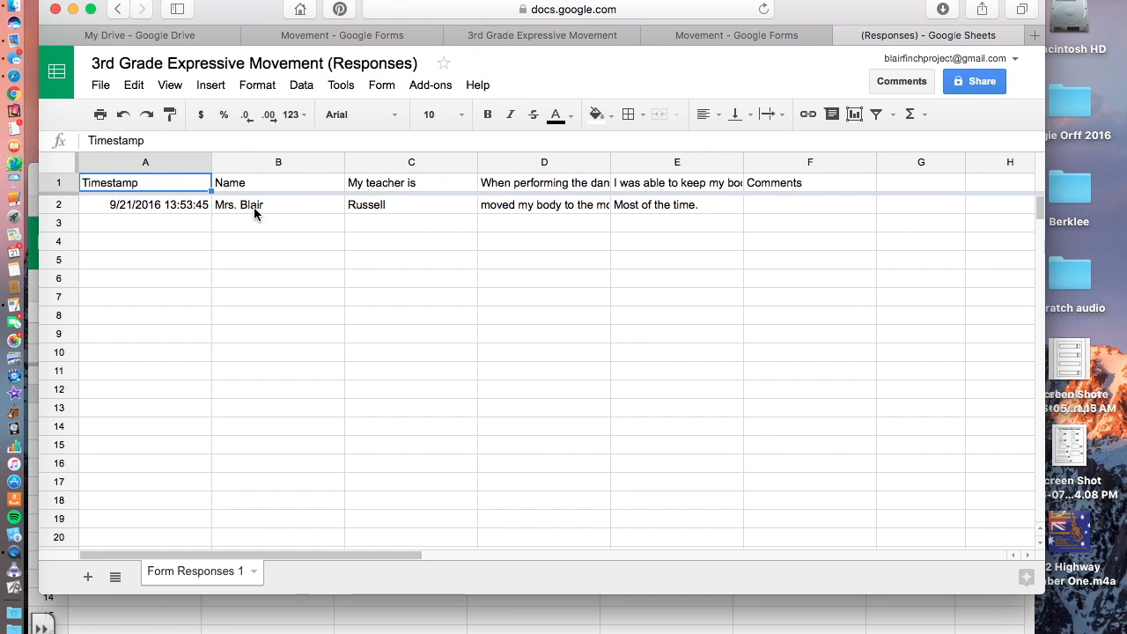
- Sort the response sheet A → Z by the Name column
left_click(333, 168)
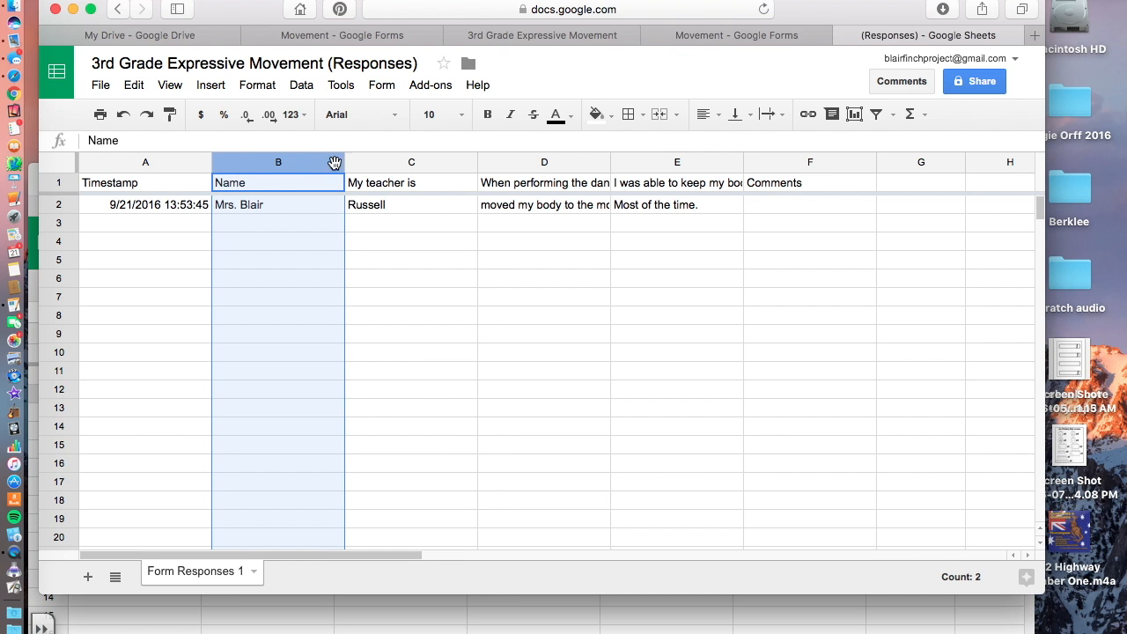
left_click(335, 166)
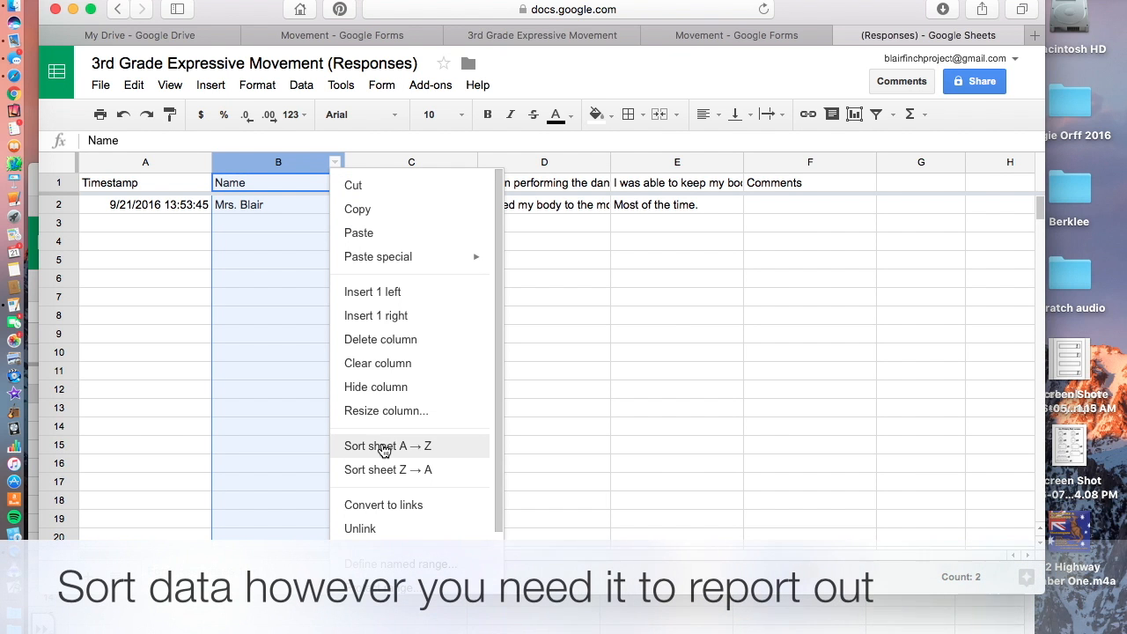
left_click(385, 446)
left_click(322, 228)
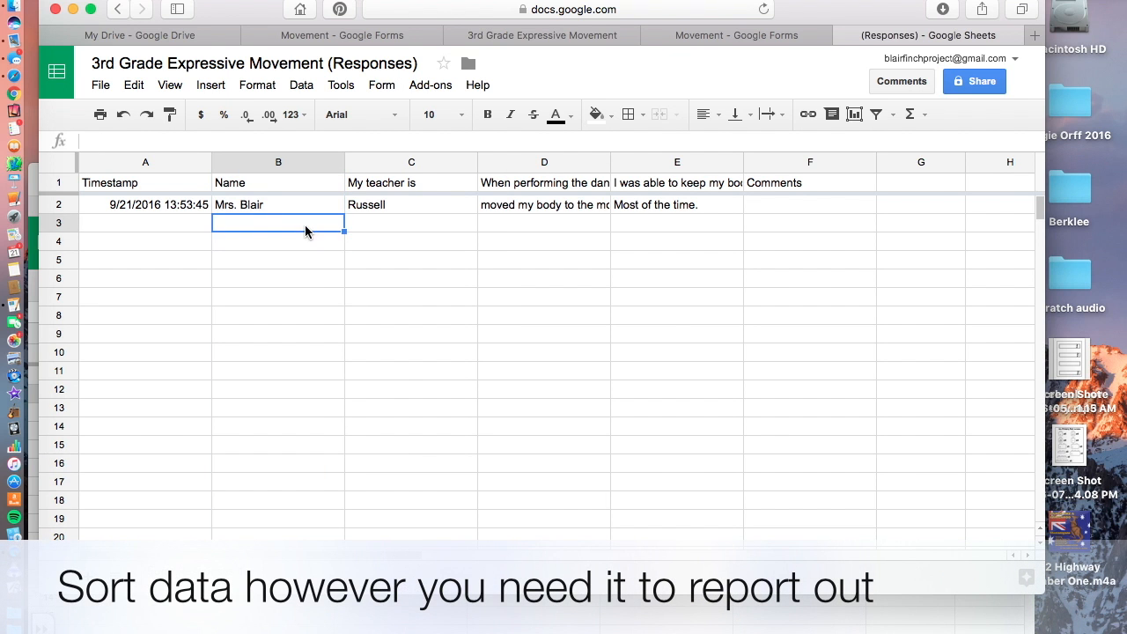
- Widen column D to fit its full dance answer, and widen column E for the question about keeping the body under control
left_click(454, 226)
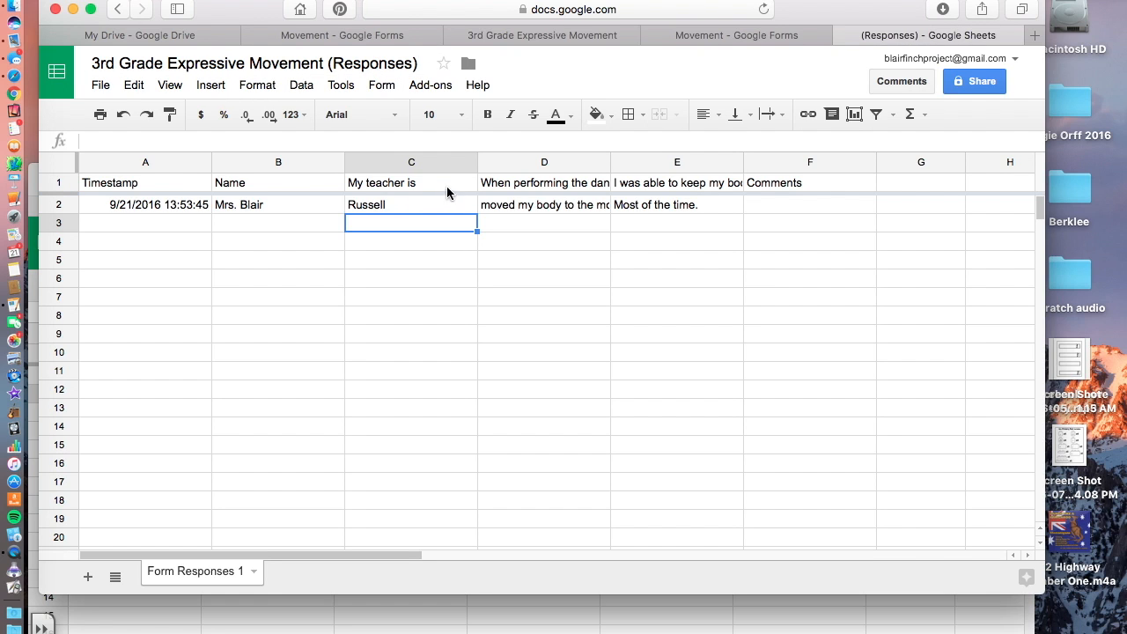
left_click(544, 223)
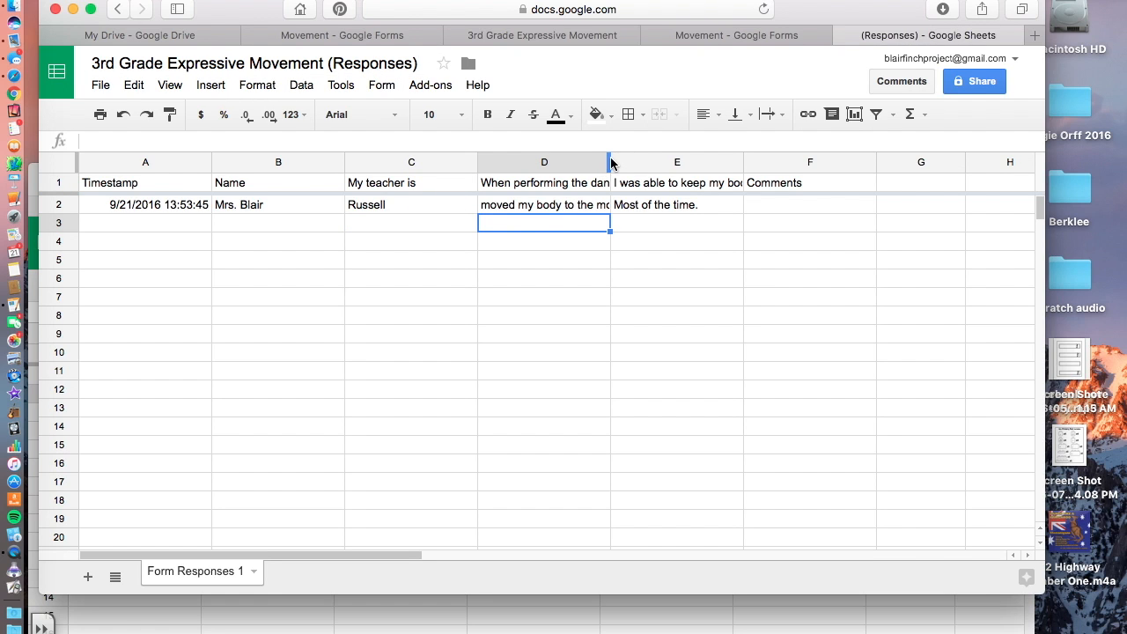
left_click(572, 205)
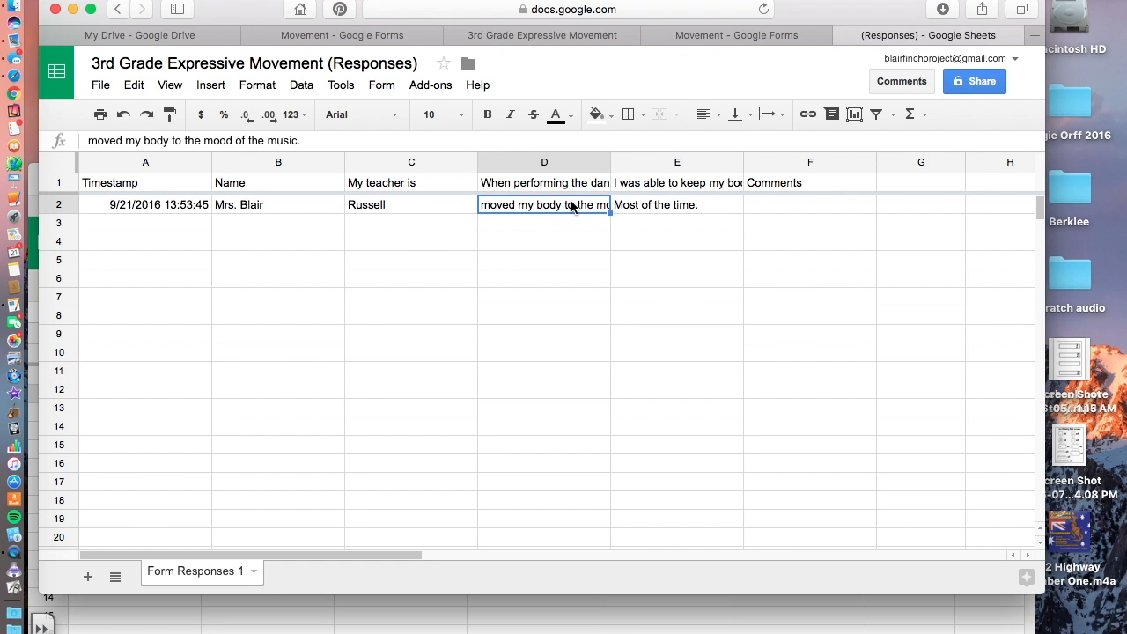
left_click_drag(611, 162, 750, 169)
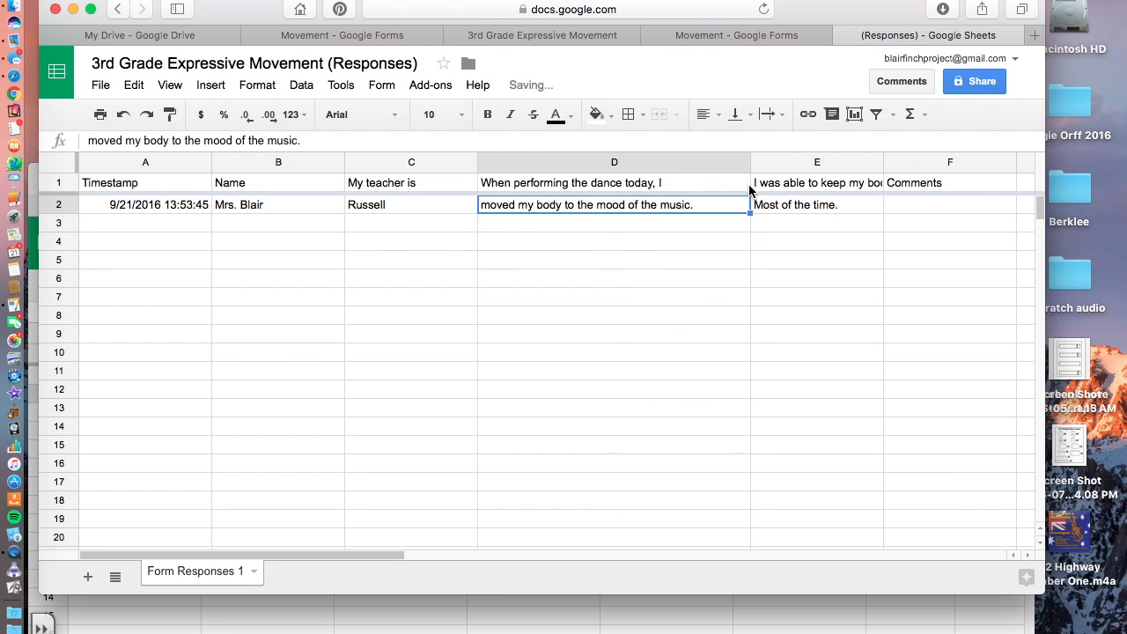
left_click(572, 227)
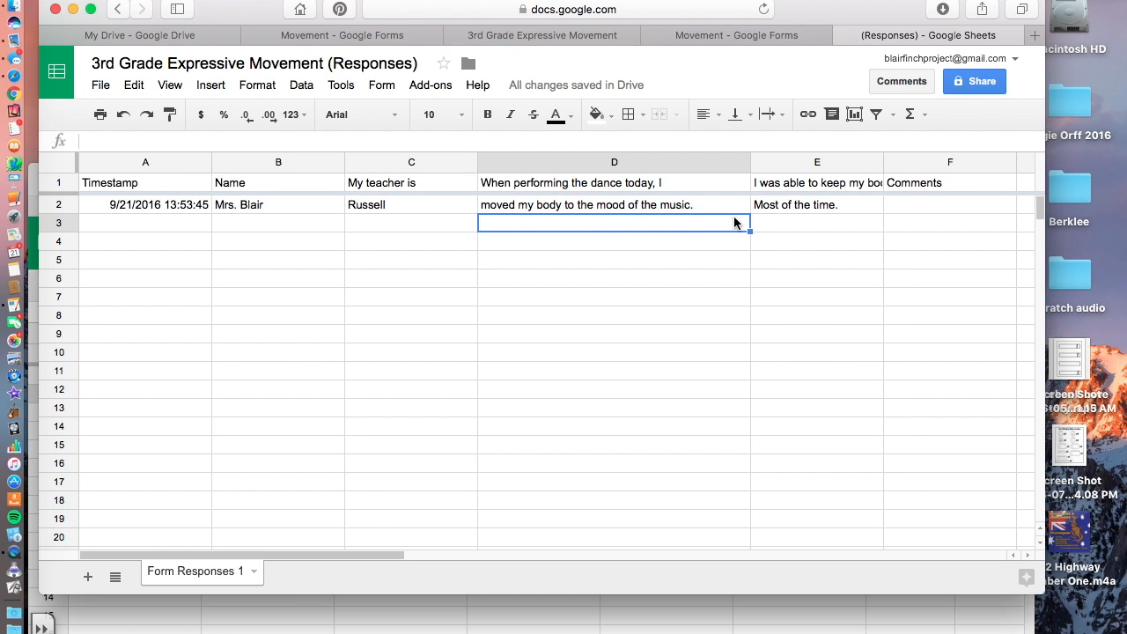
left_click_drag(883, 163, 996, 164)
scroll(883, 253, "right", 2)
scroll(882, 246, "right", 5)
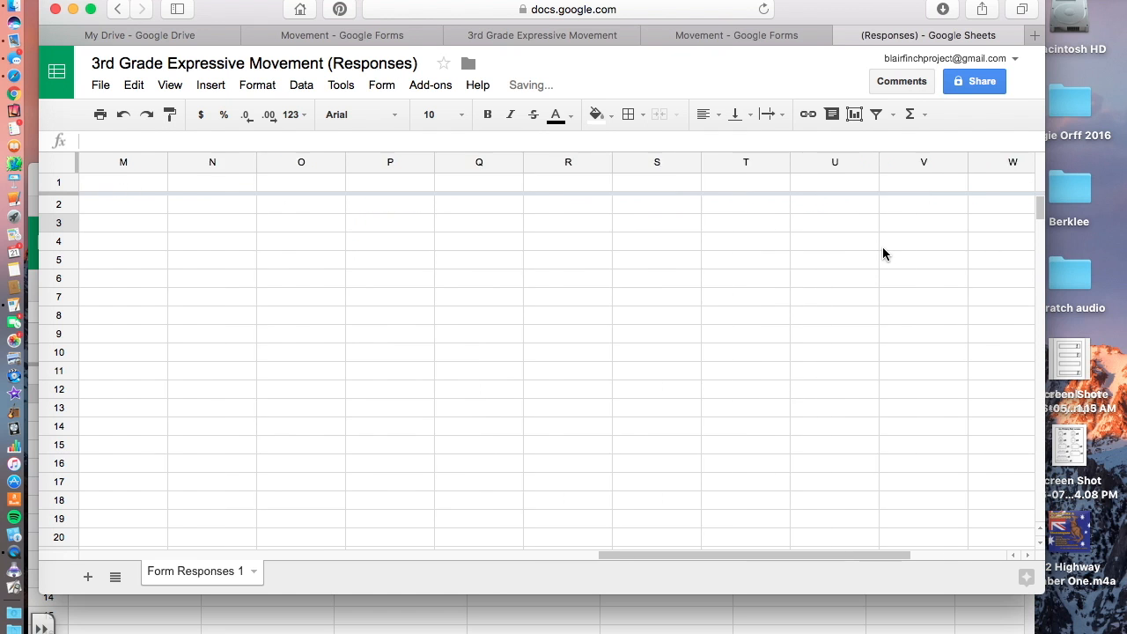